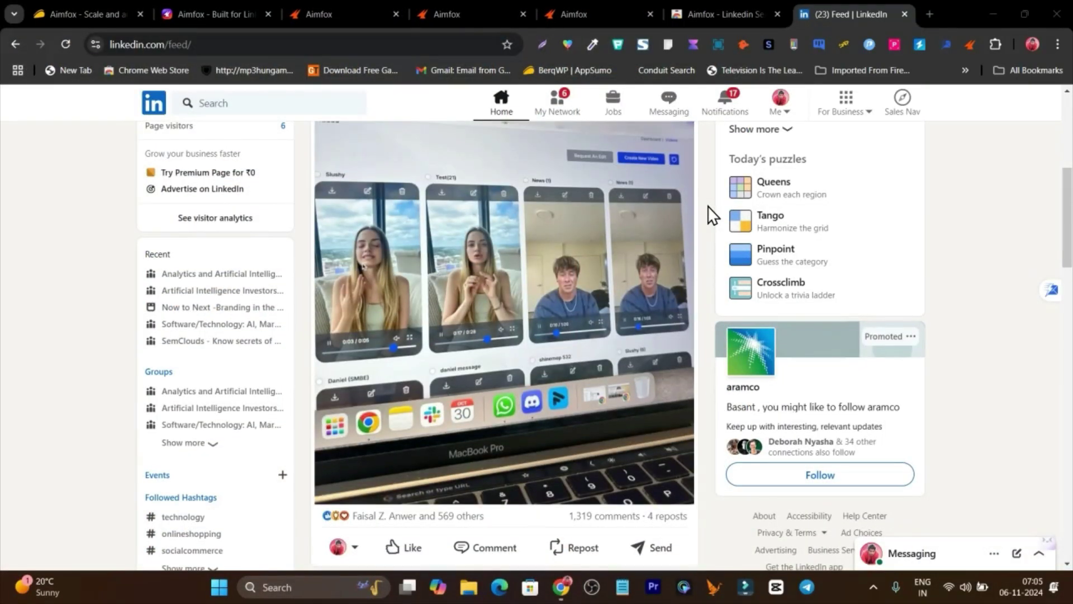
{"action": "scroll", "coordinate": [708, 206], "scroll_direction": "down", "scroll_amount": 7}
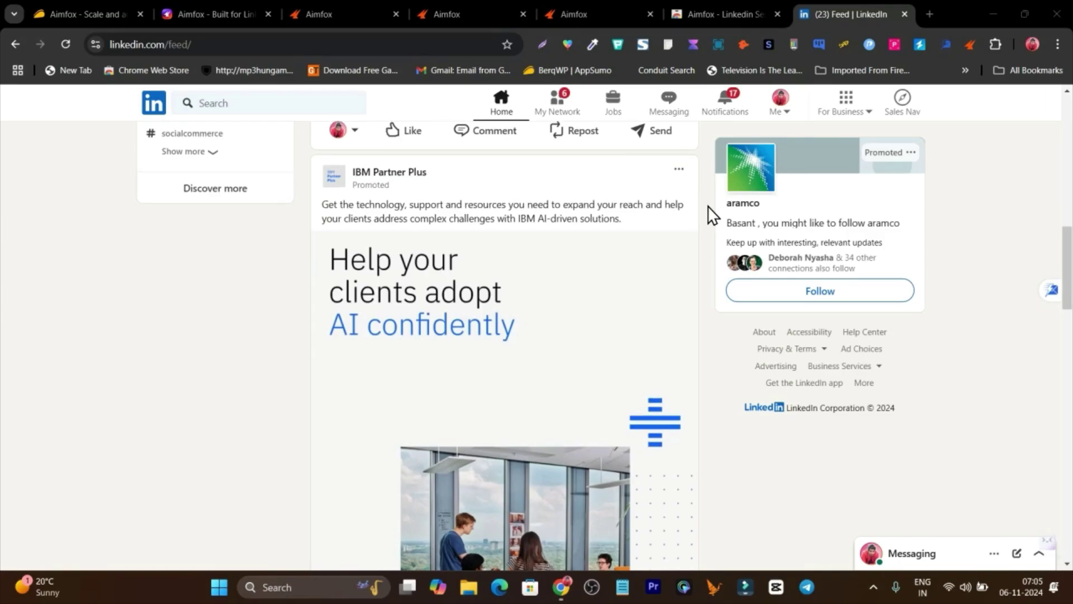
{"action": "scroll", "coordinate": [708, 206], "scroll_direction": "up", "scroll_amount": 6}
{"action": "scroll", "coordinate": [708, 206], "scroll_direction": "up", "scroll_amount": 8}
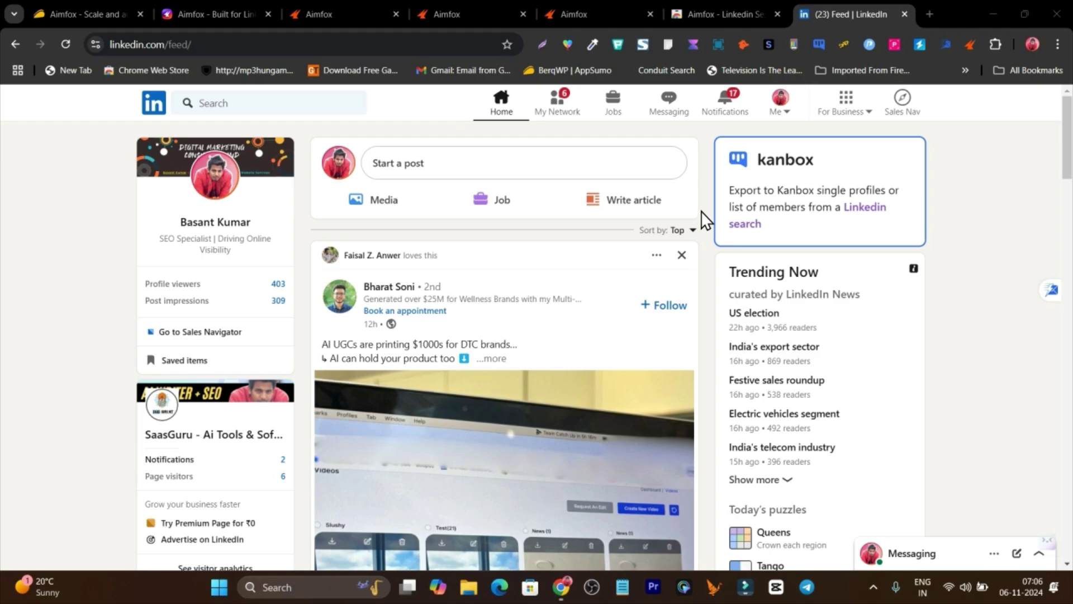
Switch to Aimfox and examine the first follow-up message and its AI-enhanced preview in the campaign's message sequence
{"action": "left_click", "coordinate": [190, 3]}
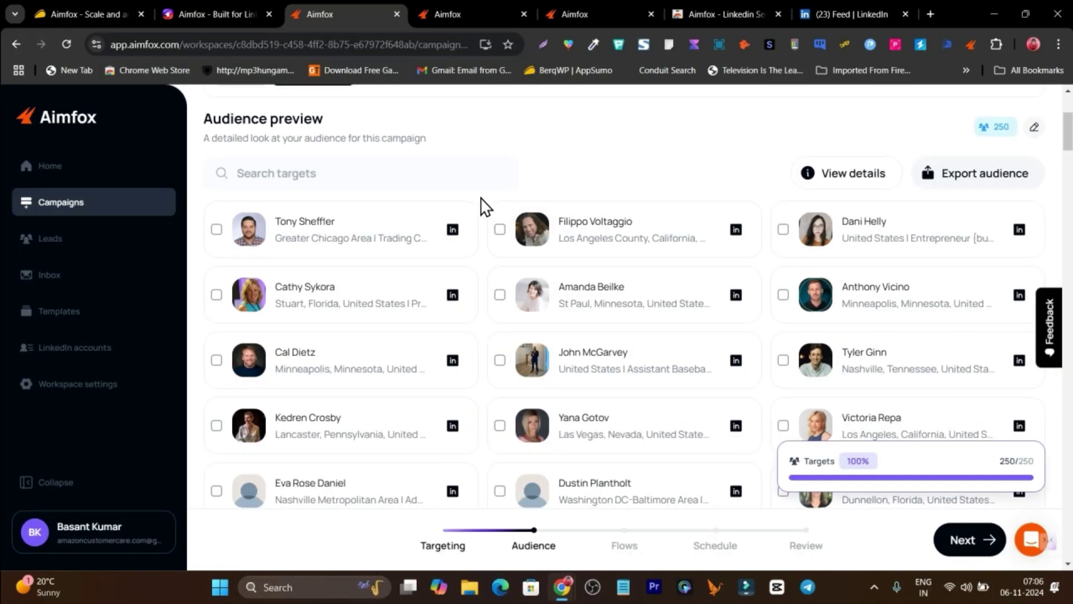
{"action": "scroll", "coordinate": [481, 208], "scroll_direction": "down", "scroll_amount": 2}
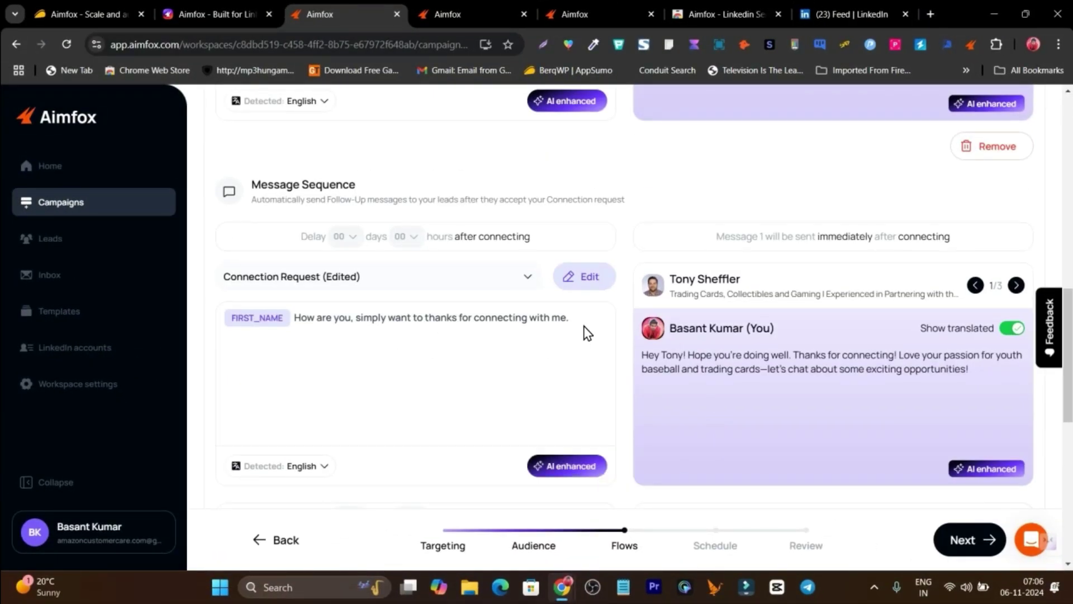
{"action": "left_click_drag", "start_coordinate": [583, 326], "coordinate": [293, 328]}
{"action": "left_click", "coordinate": [444, 358]}
{"action": "scroll", "coordinate": [564, 413], "scroll_direction": "down", "scroll_amount": 2}
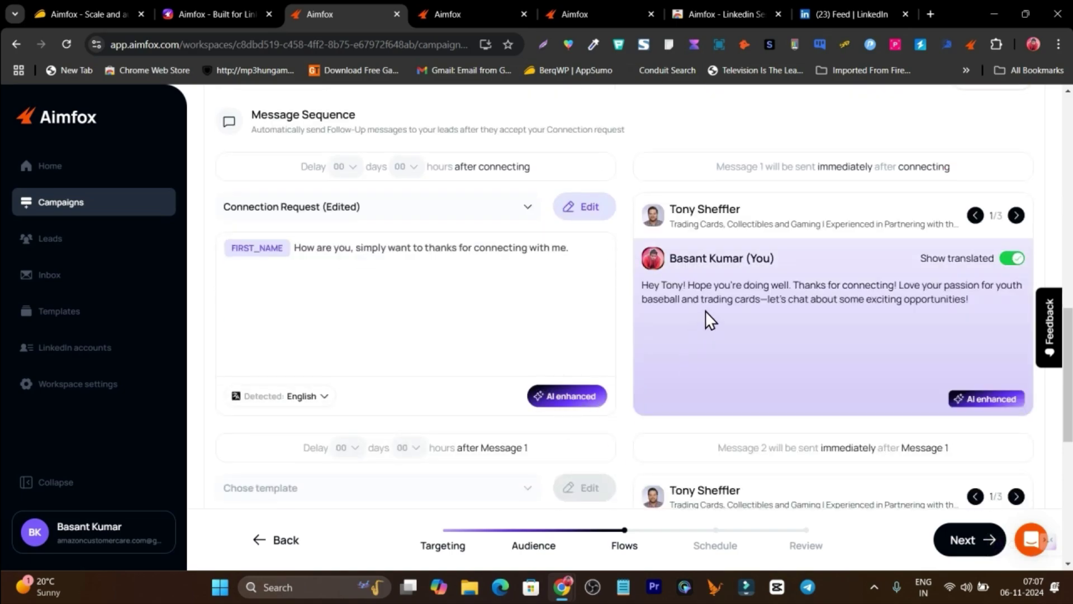
Advance the campaign to its schedule, choose the target's timezone for delivery, and continue to the review
{"action": "left_click", "coordinate": [970, 539]}
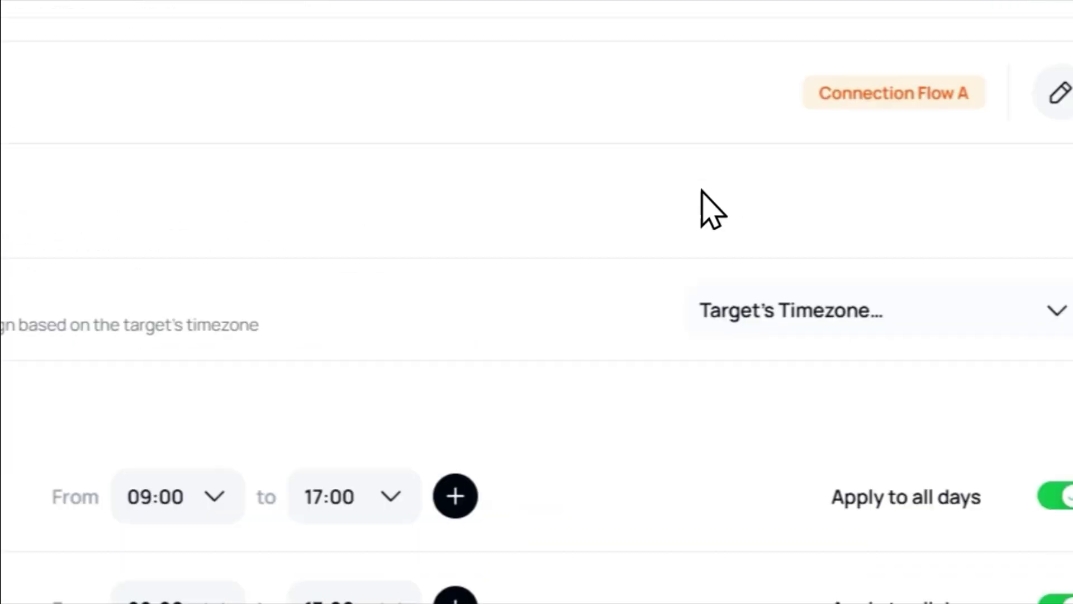
{"action": "left_click", "coordinate": [664, 193]}
{"action": "left_click", "coordinate": [669, 302]}
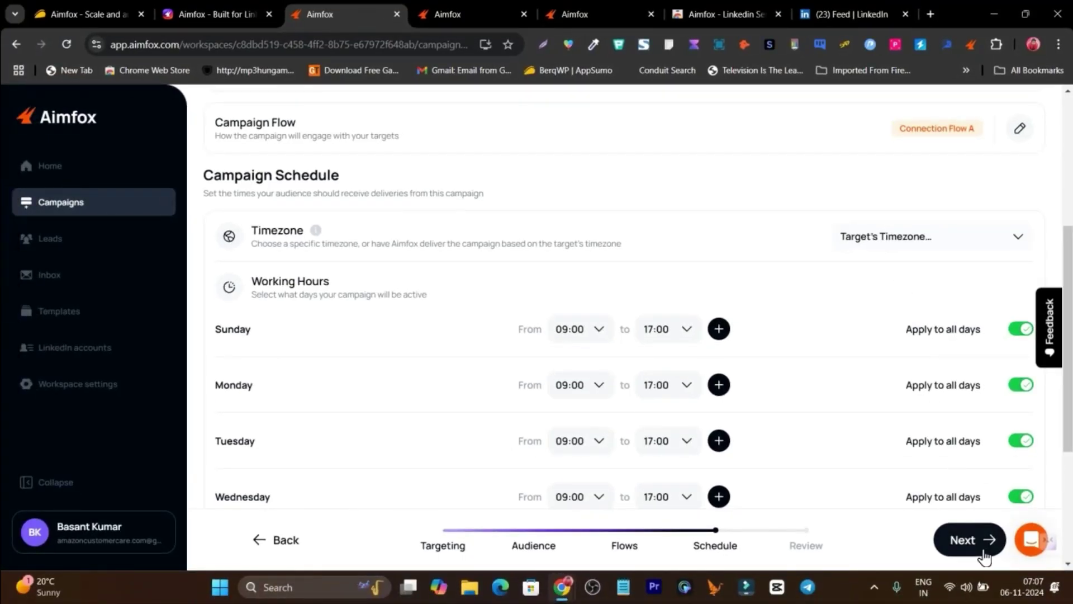
{"action": "left_click", "coordinate": [983, 552]}
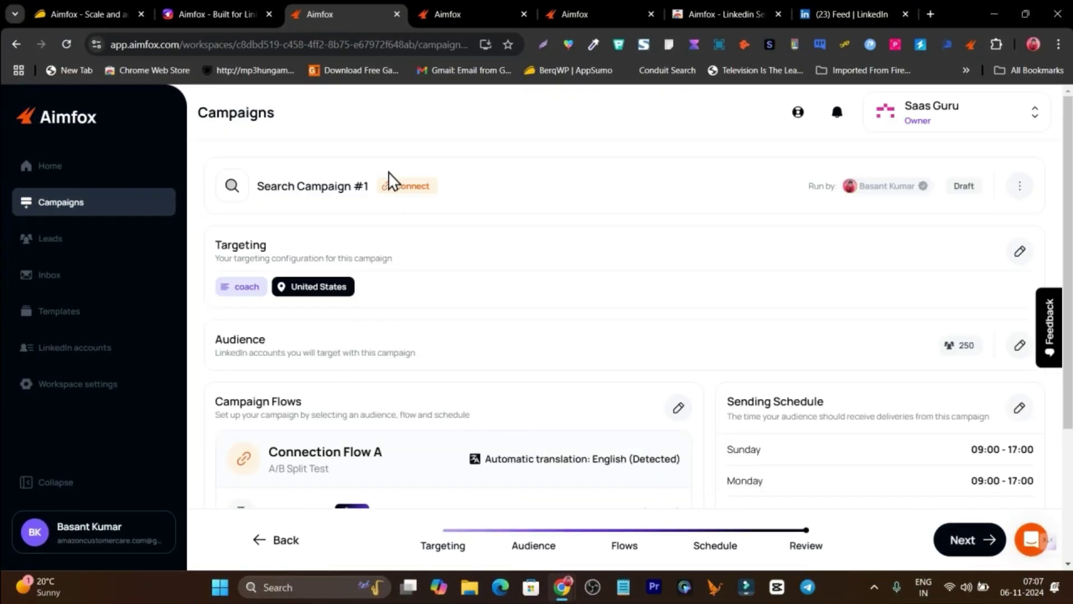
Open the form for adding a LinkedIn account and show its proxy location choices
{"action": "left_click", "coordinate": [448, 14]}
{"action": "left_click", "coordinate": [993, 170]}
{"action": "left_click", "coordinate": [484, 364]}
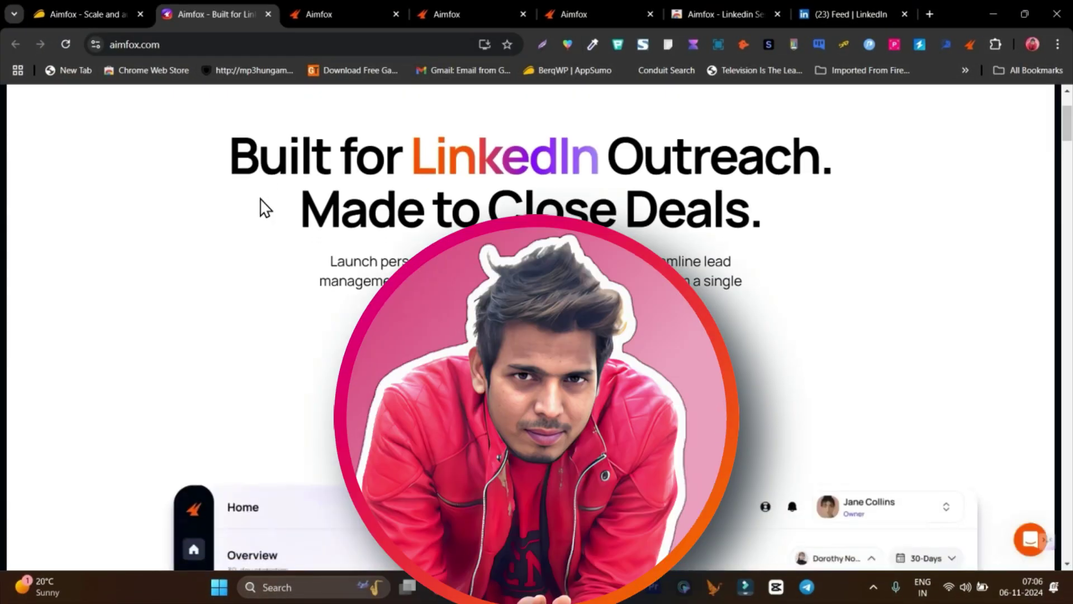
Look over the Aimfox homepage introduction, highlighting the words on personalized outbound campaigns
{"action": "scroll", "coordinate": [259, 212], "scroll_direction": "down", "scroll_amount": 4}
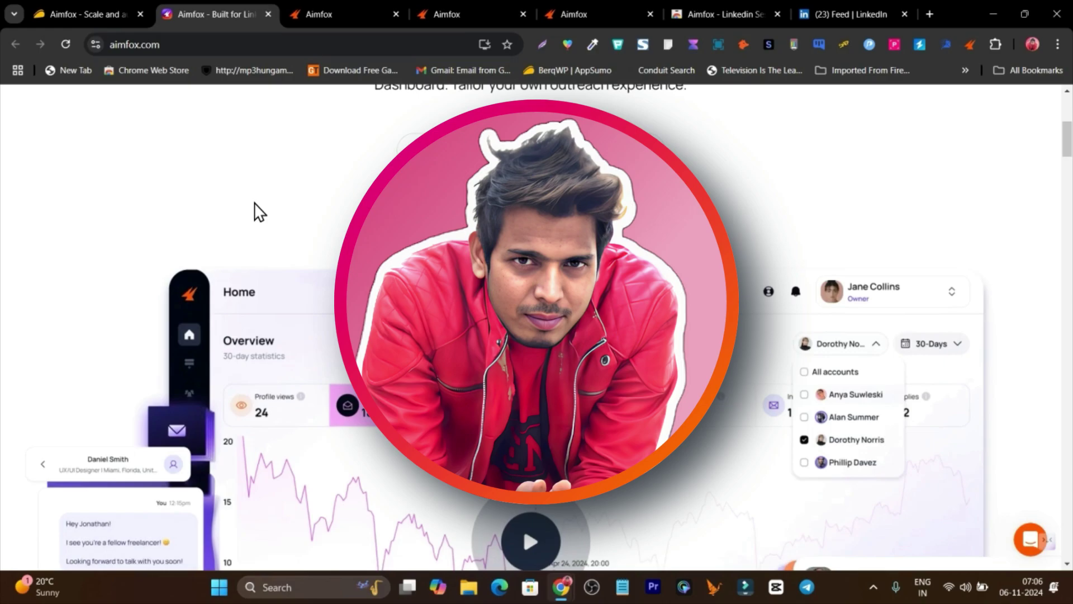
{"action": "scroll", "coordinate": [254, 207], "scroll_direction": "up", "scroll_amount": 5}
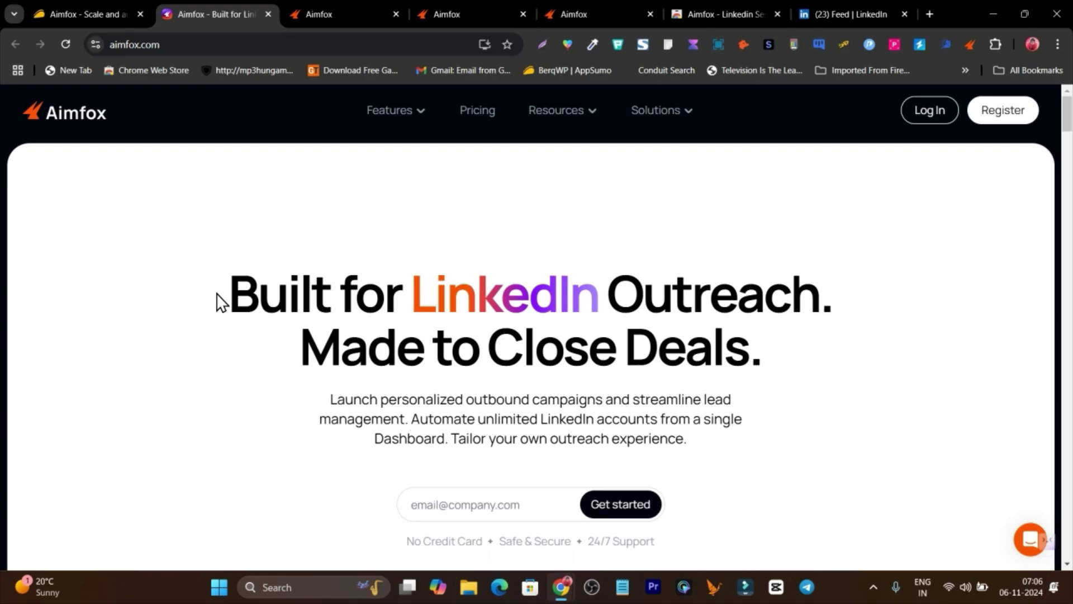
{"action": "scroll", "coordinate": [216, 293], "scroll_direction": "down", "scroll_amount": 3}
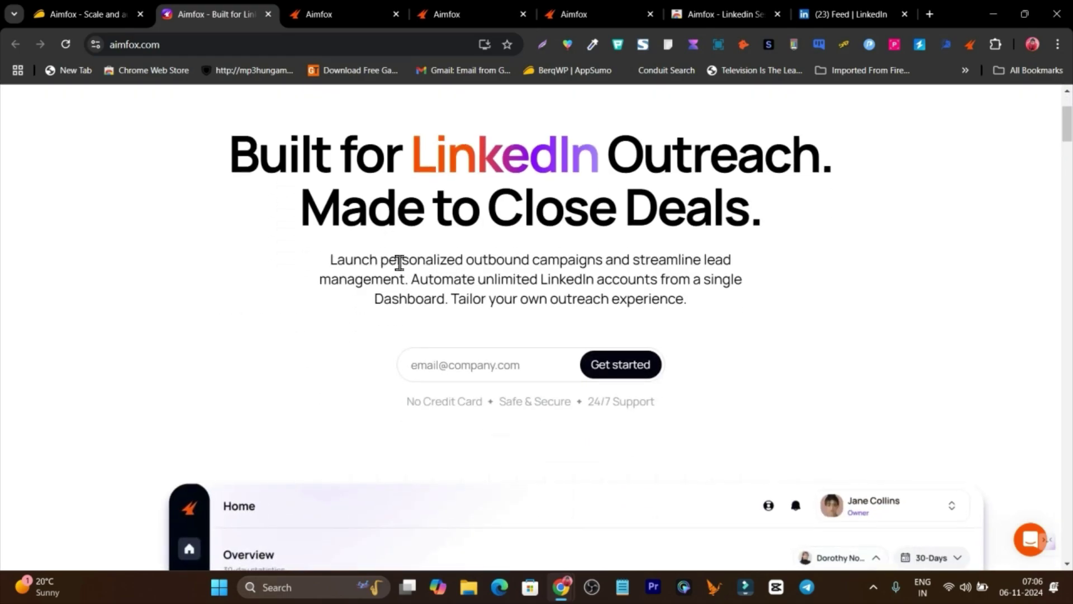
{"action": "left_click_drag", "start_coordinate": [398, 261], "coordinate": [611, 265]}
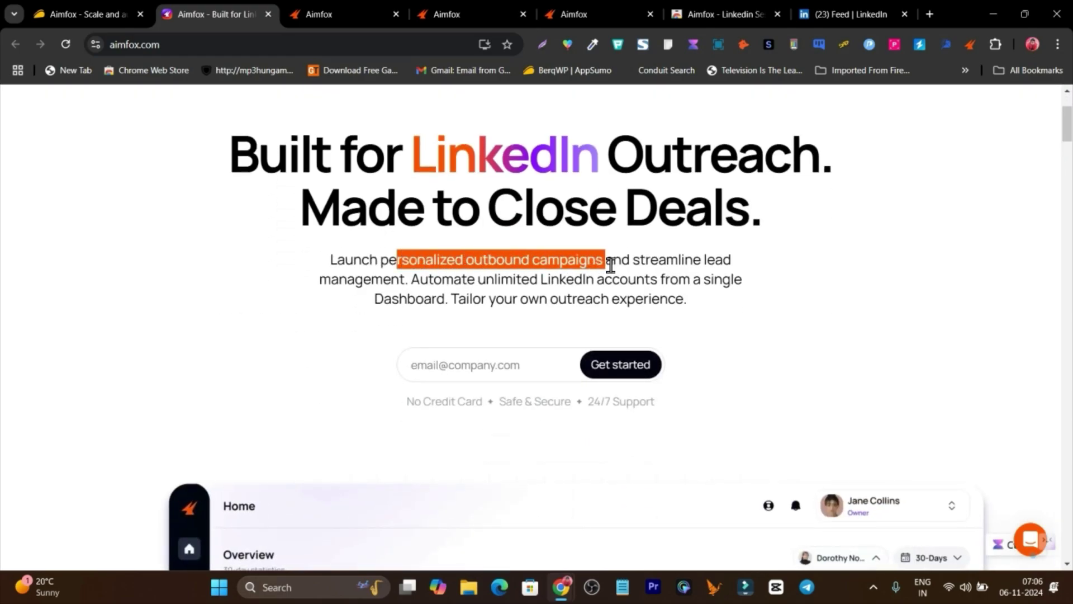
{"action": "scroll", "coordinate": [611, 267], "scroll_direction": "down", "scroll_amount": 1}
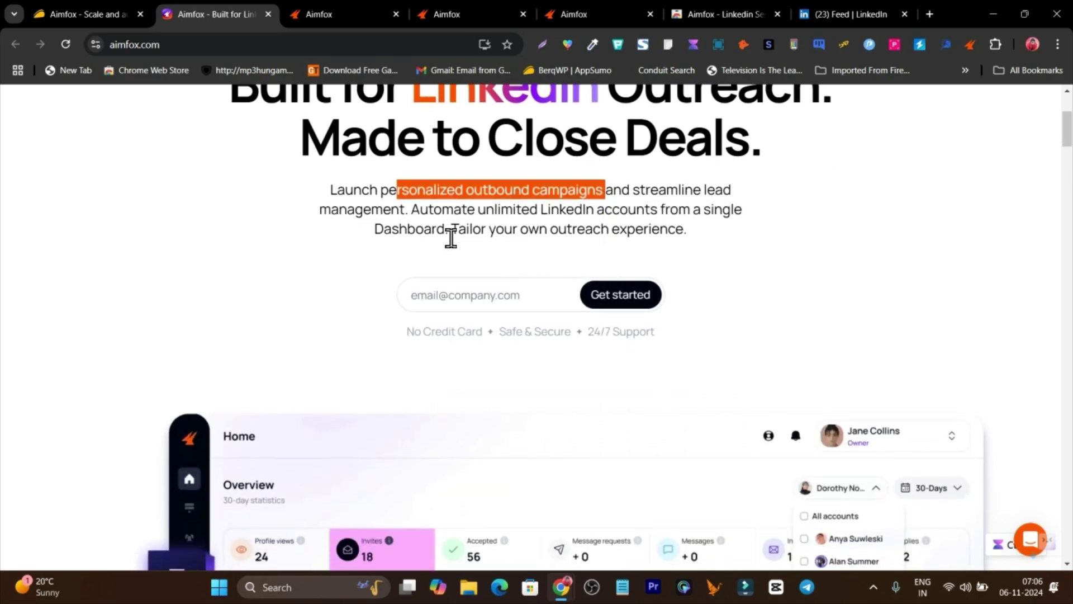
Return to the search campaign draft, check its audience preview, and advance to the Flows stage
{"action": "left_click", "coordinate": [328, 6]}
{"action": "scroll", "coordinate": [498, 203], "scroll_direction": "down", "scroll_amount": 1}
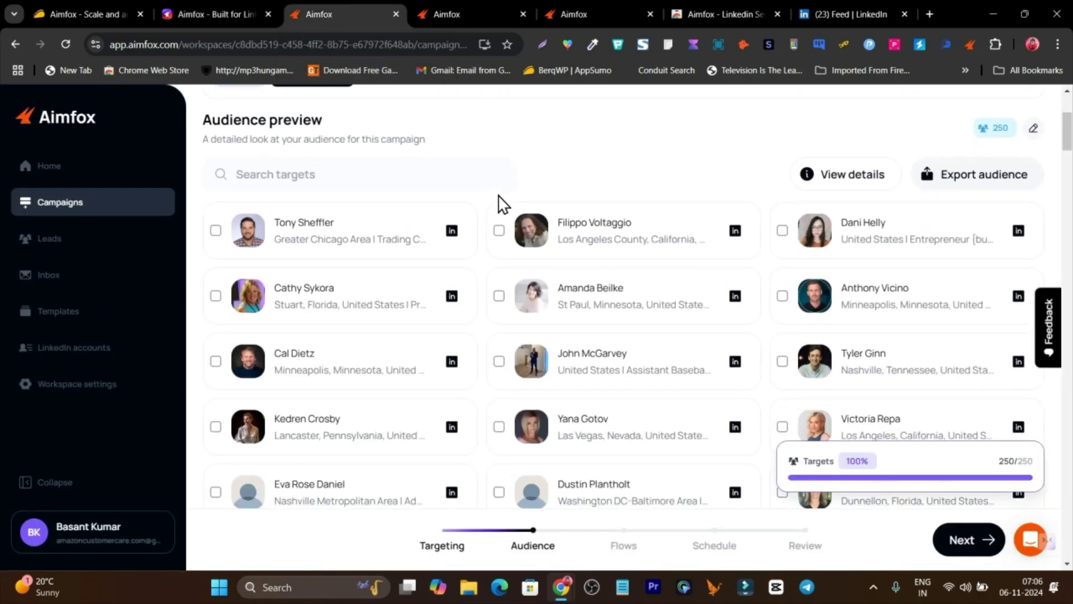
{"action": "scroll", "coordinate": [482, 207], "scroll_direction": "down", "scroll_amount": 1}
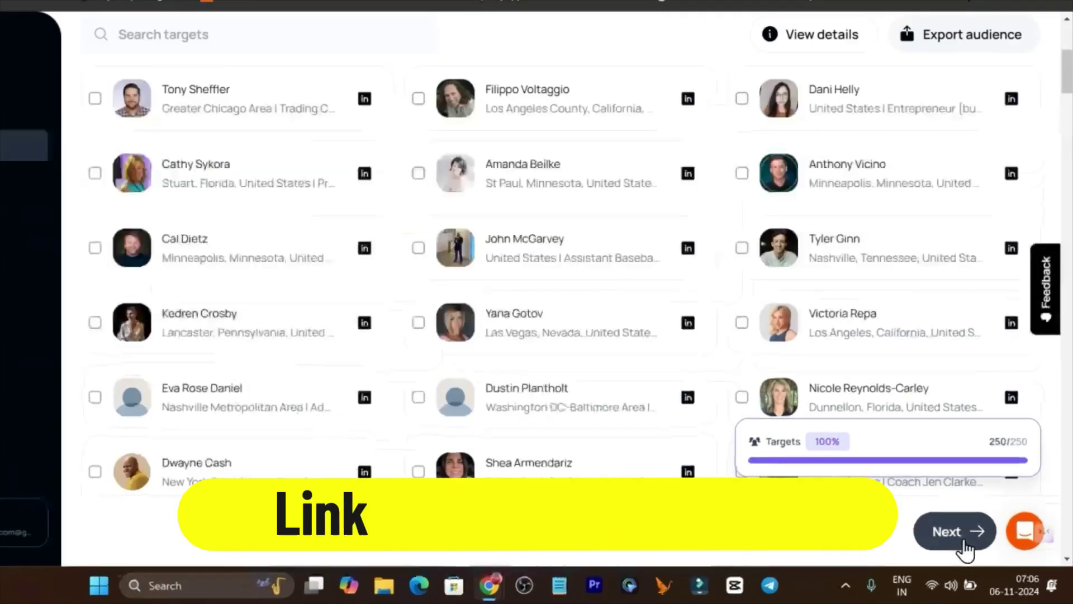
{"action": "left_click", "coordinate": [969, 540]}
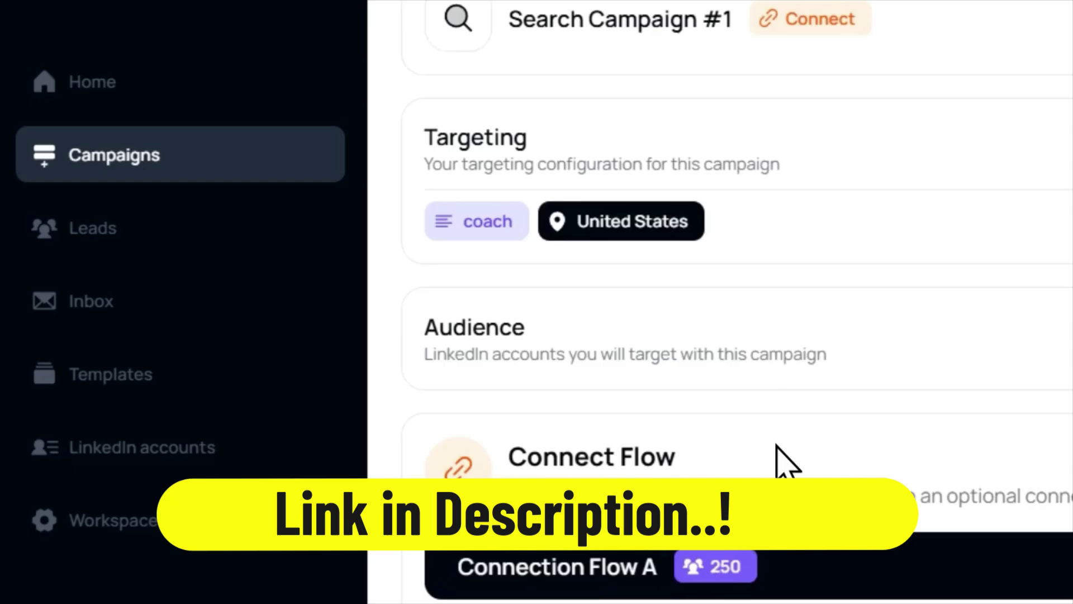
Examine Connection Flow A's connection note and first follow-up message, including their AI-enhanced previews
{"action": "scroll", "coordinate": [642, 472], "scroll_direction": "down", "scroll_amount": 1}
{"action": "scroll", "coordinate": [756, 447], "scroll_direction": "down", "scroll_amount": 4}
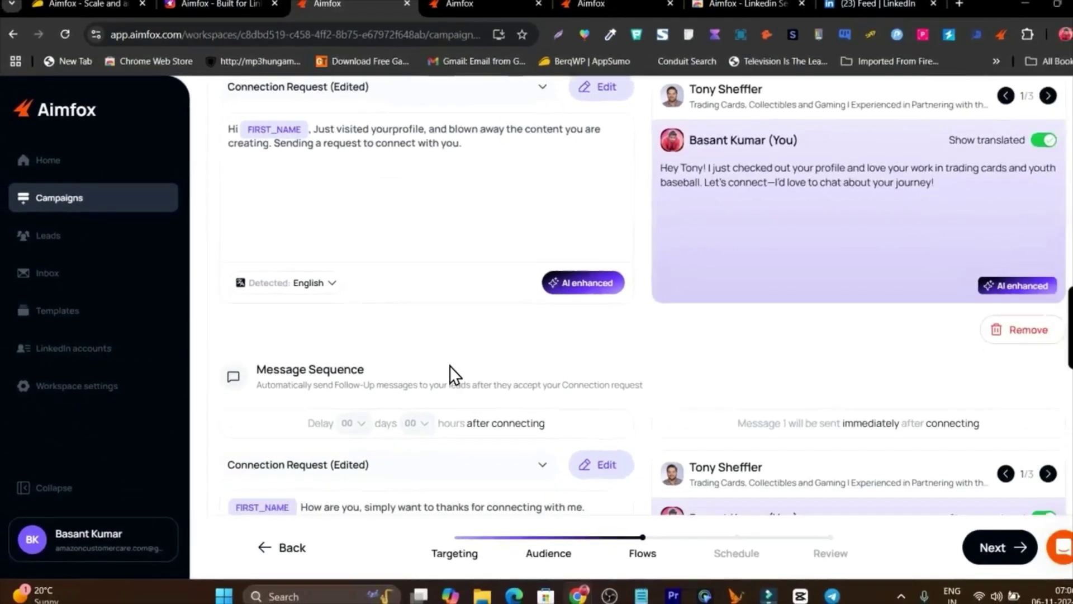
{"action": "scroll", "coordinate": [445, 376], "scroll_direction": "down", "scroll_amount": 3}
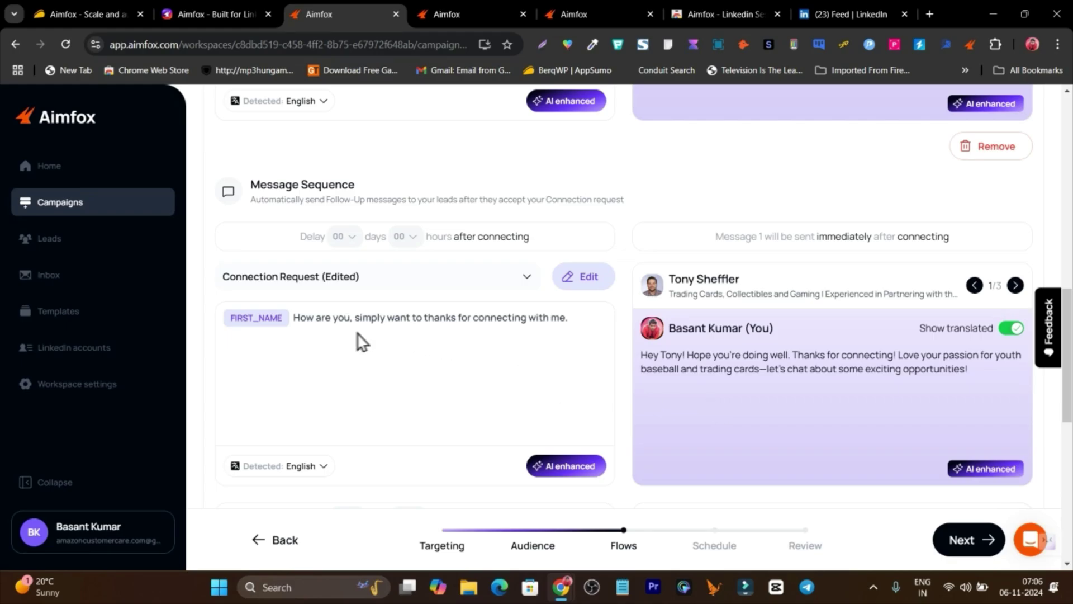
{"action": "left_click_drag", "start_coordinate": [584, 332], "coordinate": [295, 334]}
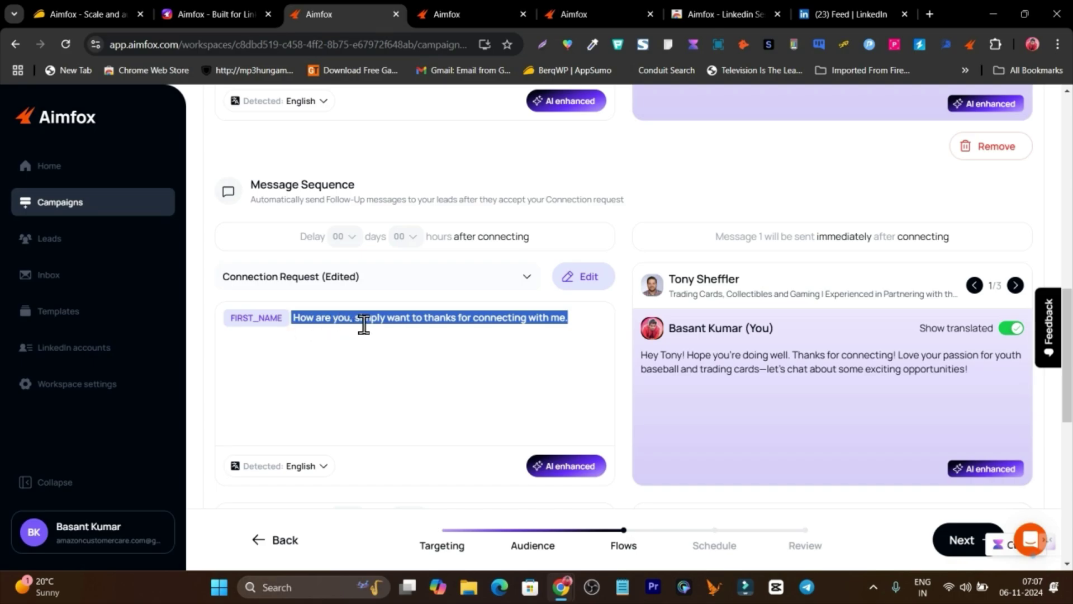
{"action": "left_click", "coordinate": [443, 357]}
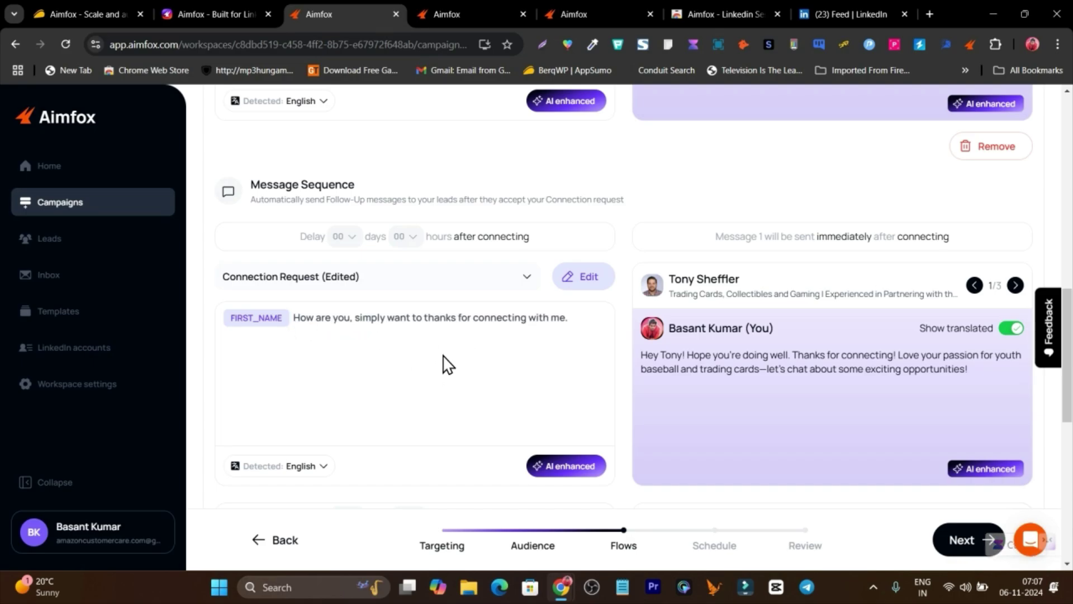
{"action": "scroll", "coordinate": [615, 424], "scroll_direction": "down", "scroll_amount": 1}
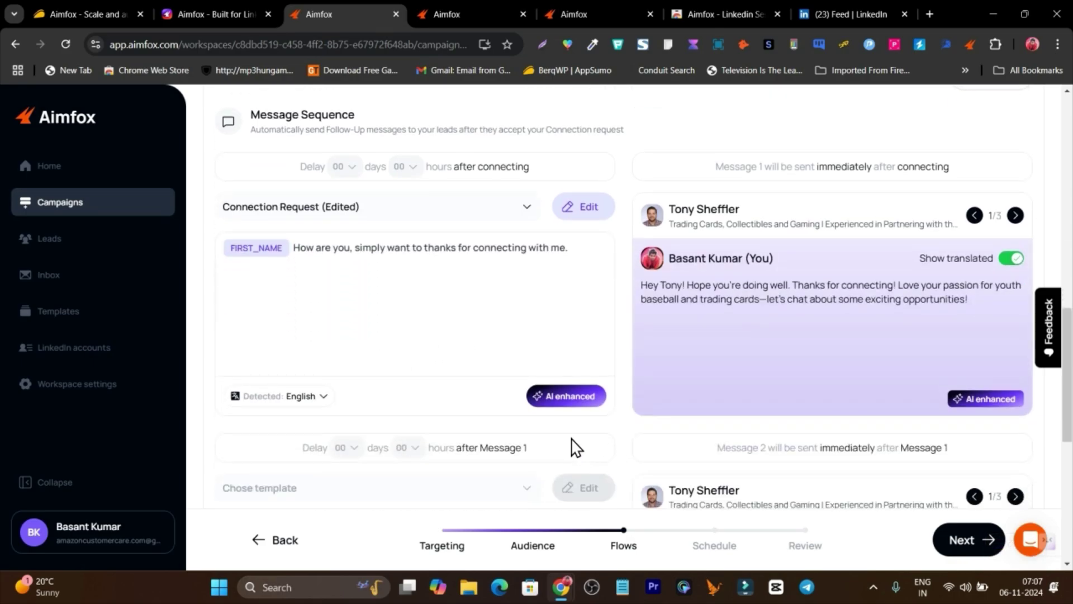
{"action": "left_click", "coordinate": [567, 398]}
{"action": "left_click", "coordinate": [569, 400]}
{"action": "scroll", "coordinate": [702, 296], "scroll_direction": "down", "scroll_amount": 1}
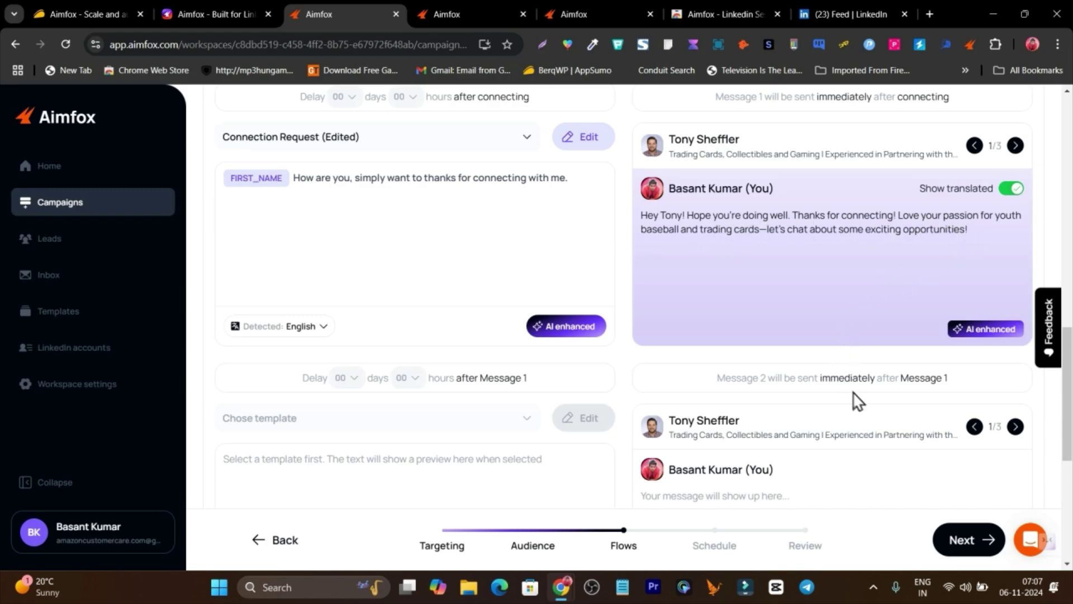
Move on to the campaign schedule, set the timezone to Target's Timezone (Recommended), and proceed to the Review stage
{"action": "left_click", "coordinate": [984, 540]}
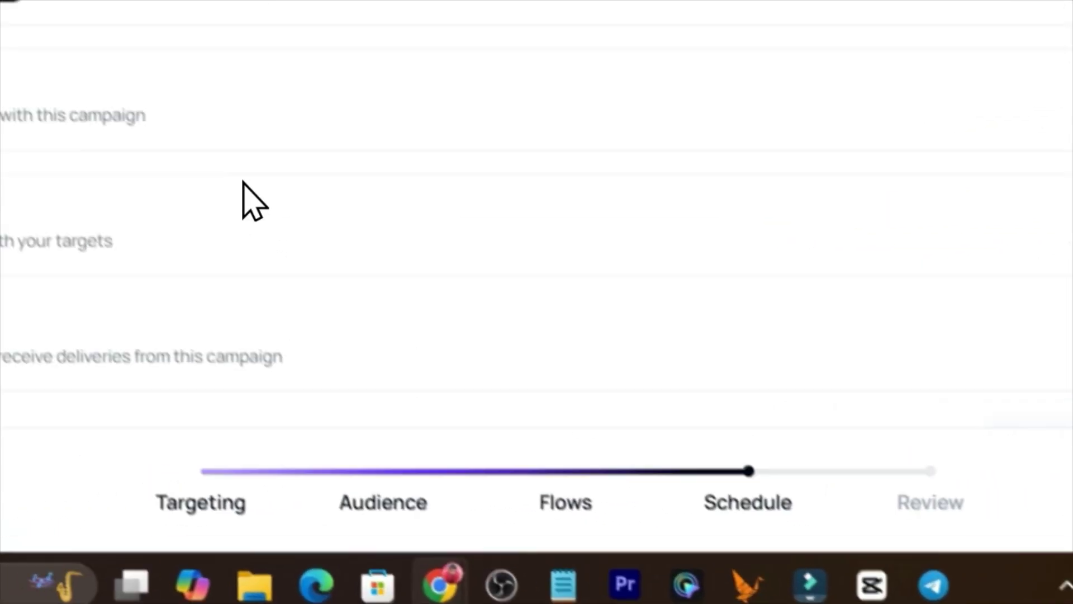
{"action": "scroll", "coordinate": [274, 251], "scroll_direction": "down", "scroll_amount": 2}
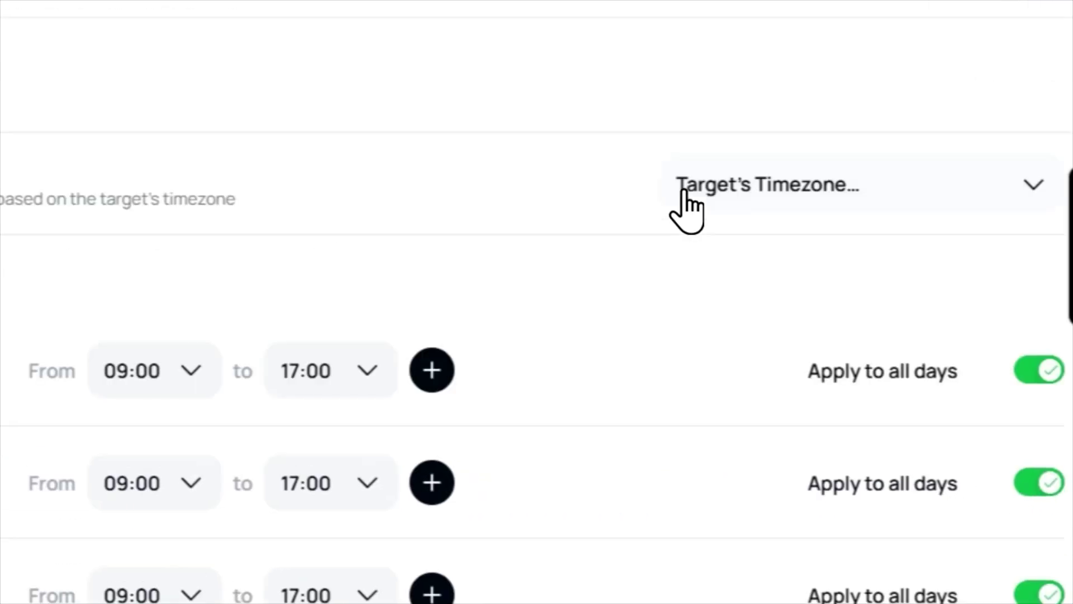
{"action": "left_click", "coordinate": [726, 112]}
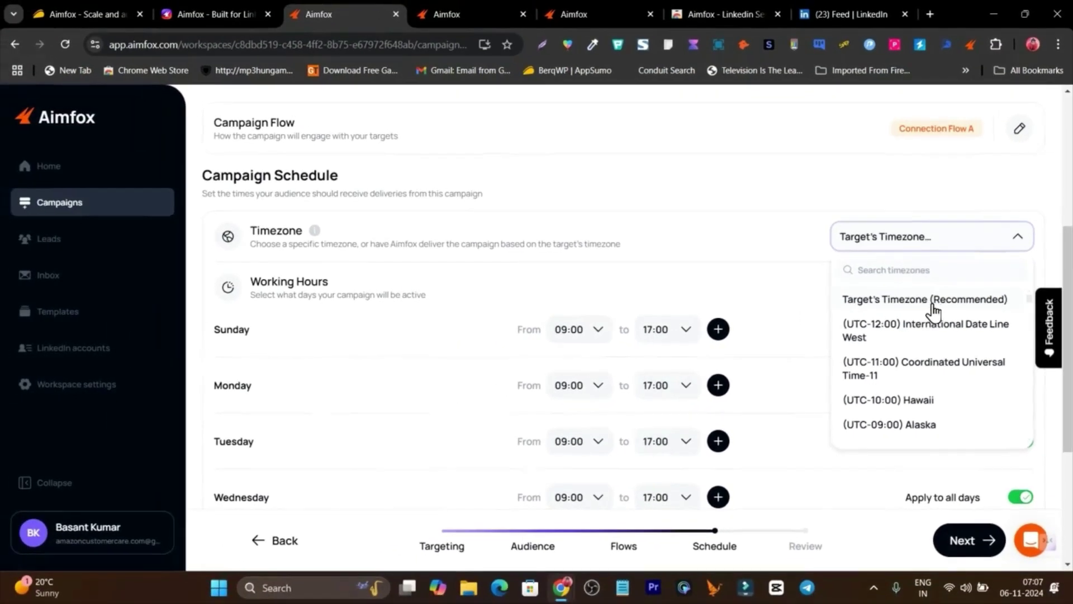
{"action": "left_click", "coordinate": [932, 304]}
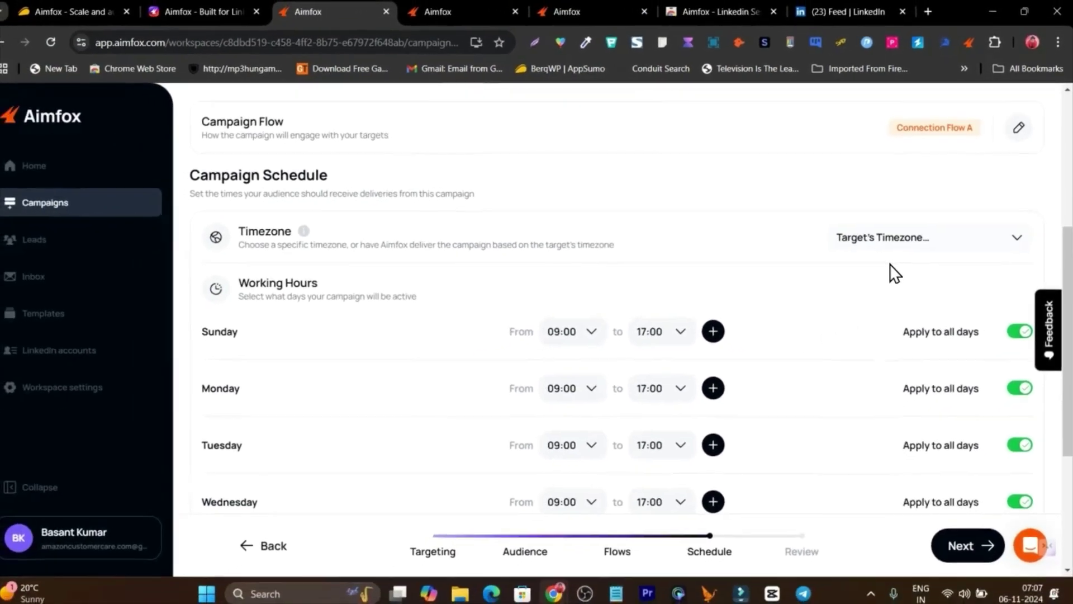
{"action": "left_click", "coordinate": [978, 543]}
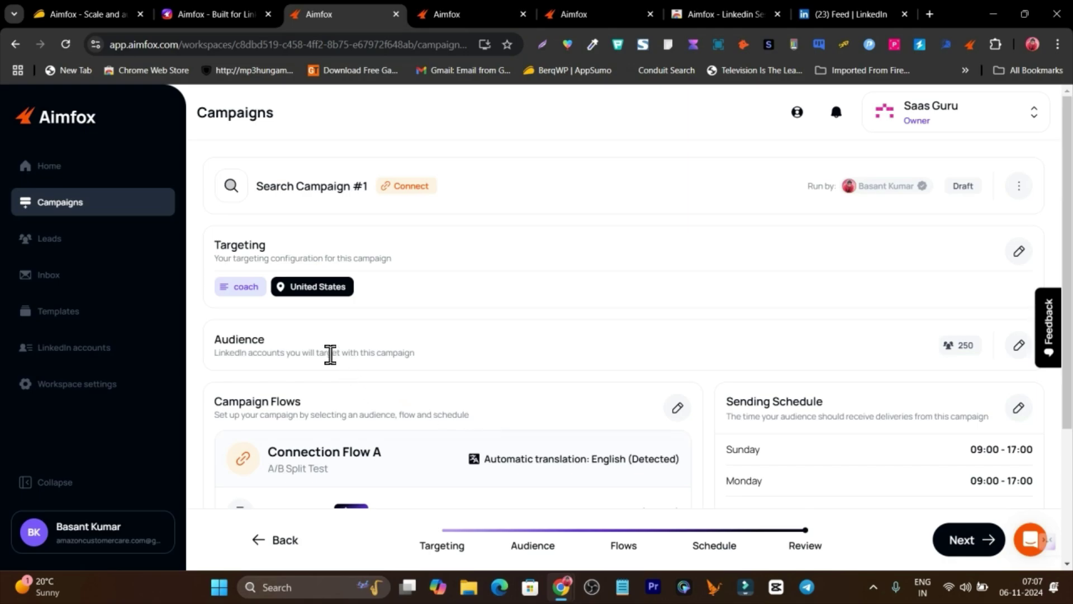
Open the Add account form on the LinkedIn accounts page and inspect the available proxy login locations without choosing one
{"action": "mouse_move", "coordinate": [456, 14]}
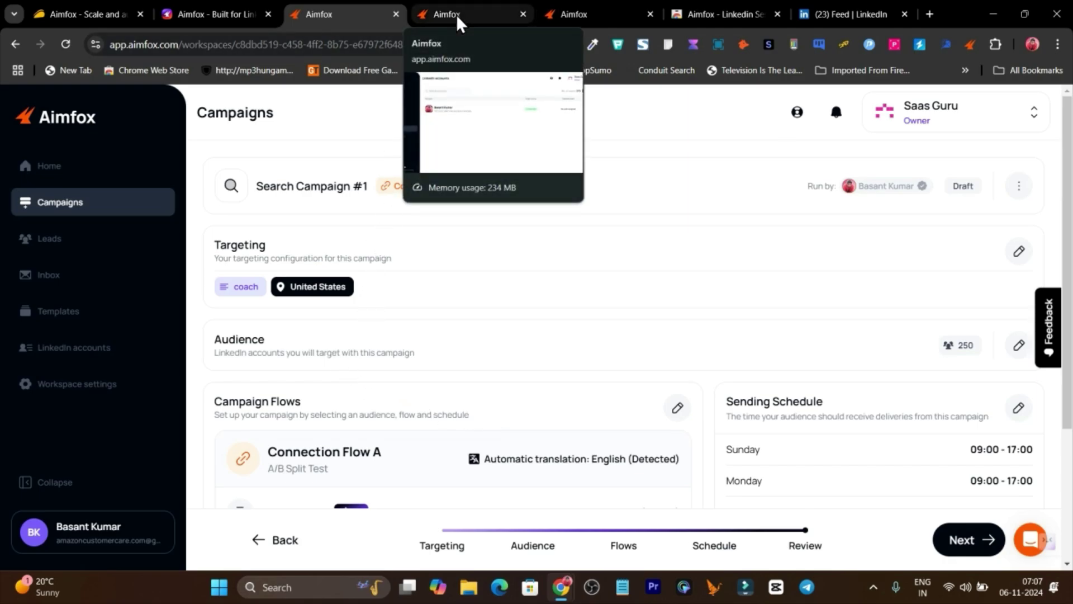
{"action": "left_click", "coordinate": [456, 15]}
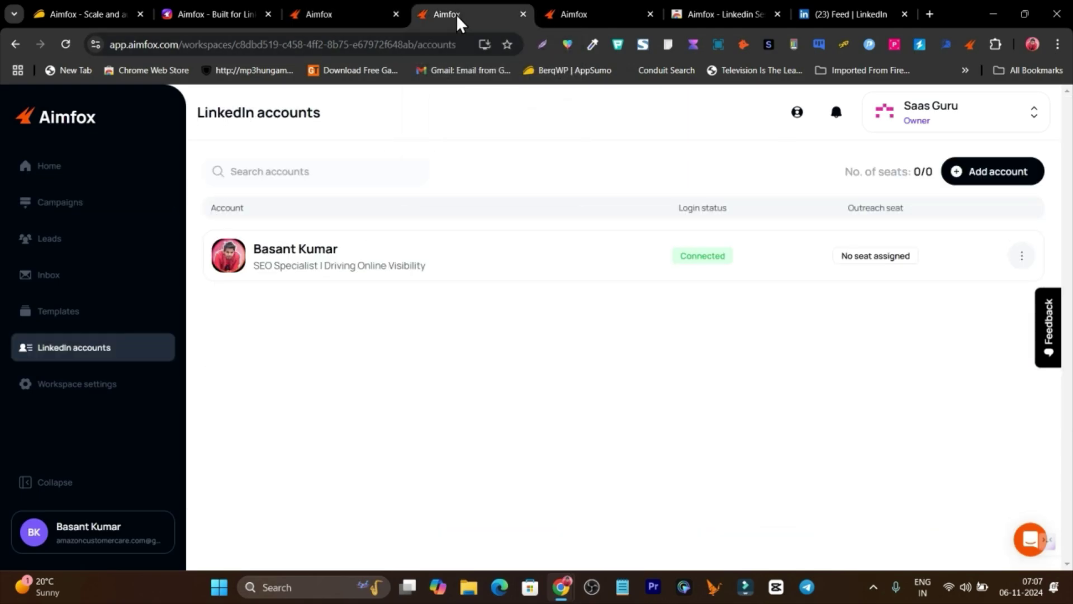
{"action": "left_click", "coordinate": [978, 171]}
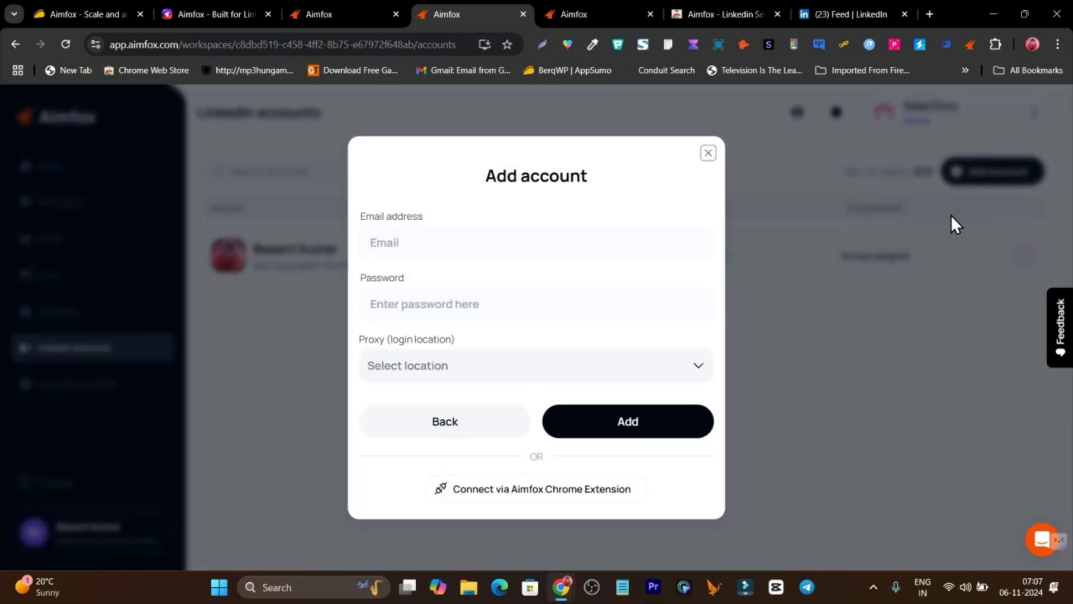
{"action": "left_click", "coordinate": [480, 367]}
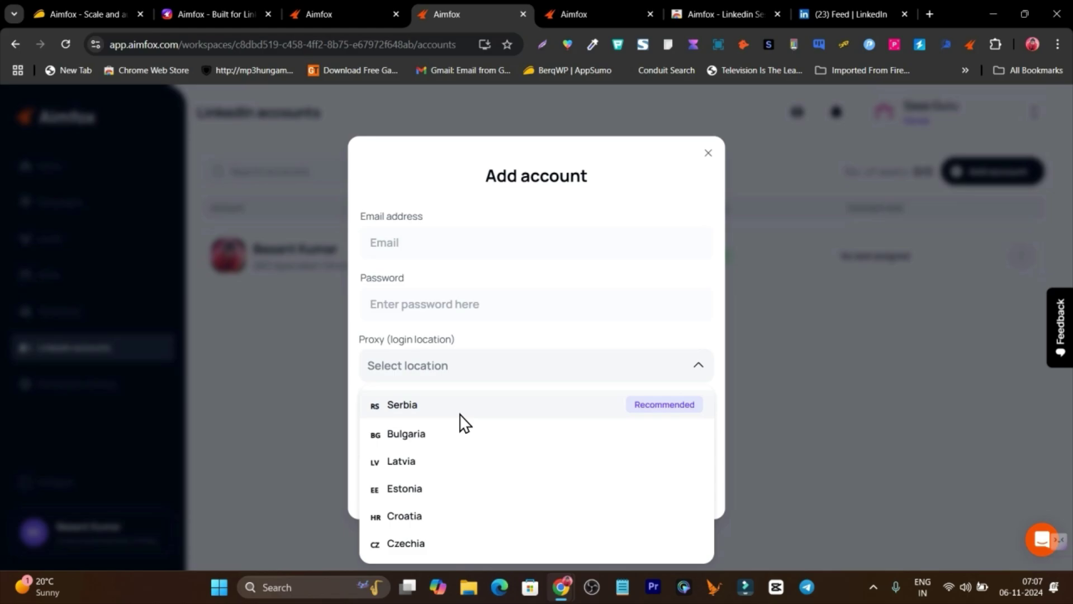
{"action": "left_click", "coordinate": [617, 361]}
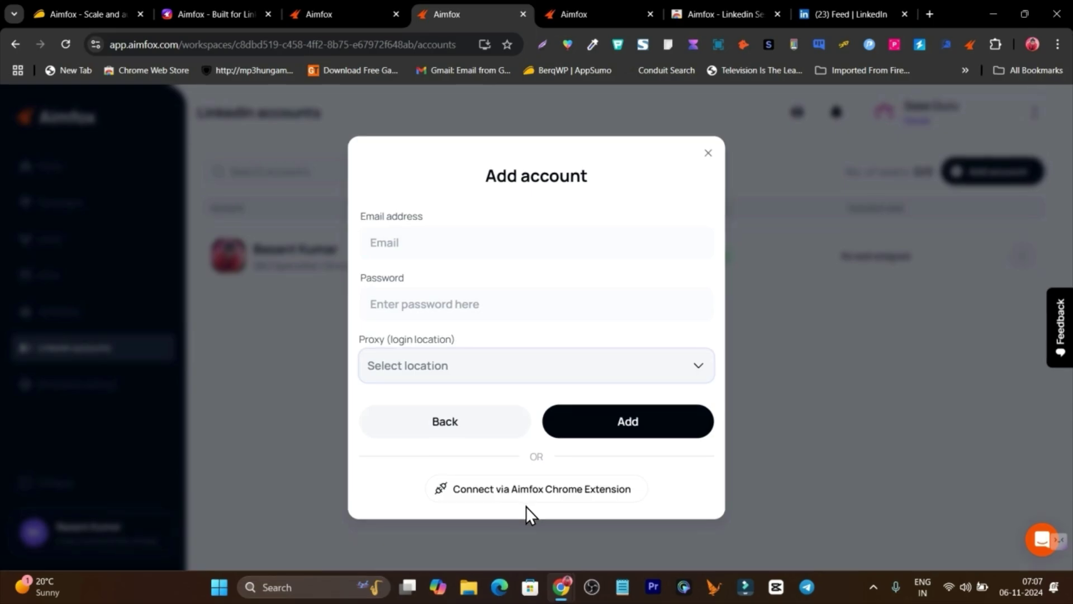
View the Aimfox extension's Chrome Web Store page and switch to the LinkedIn feed
{"action": "left_click", "coordinate": [719, 14]}
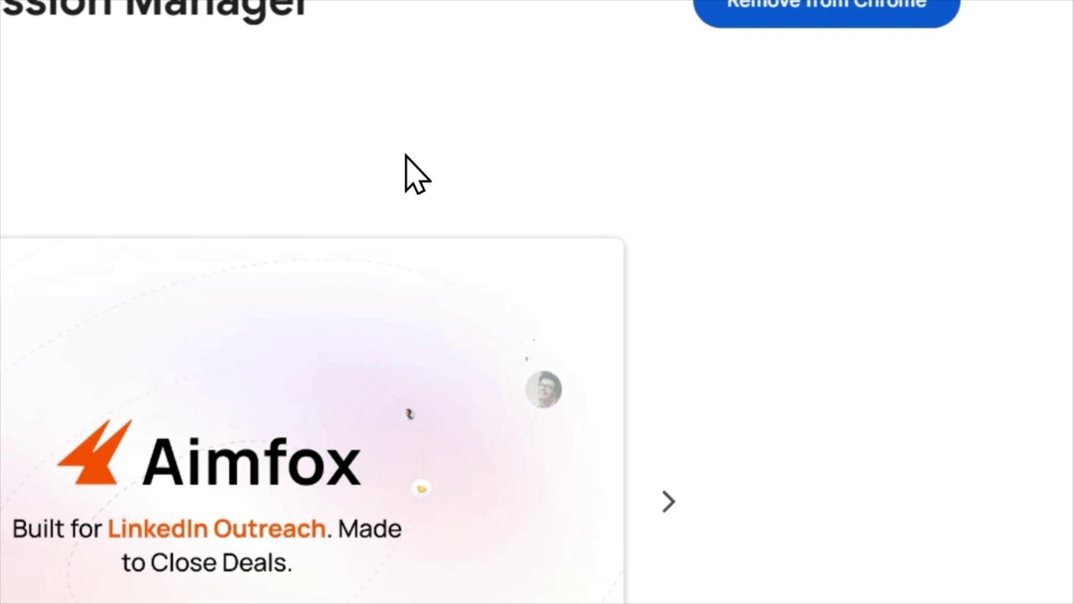
{"action": "left_click", "coordinate": [826, 8]}
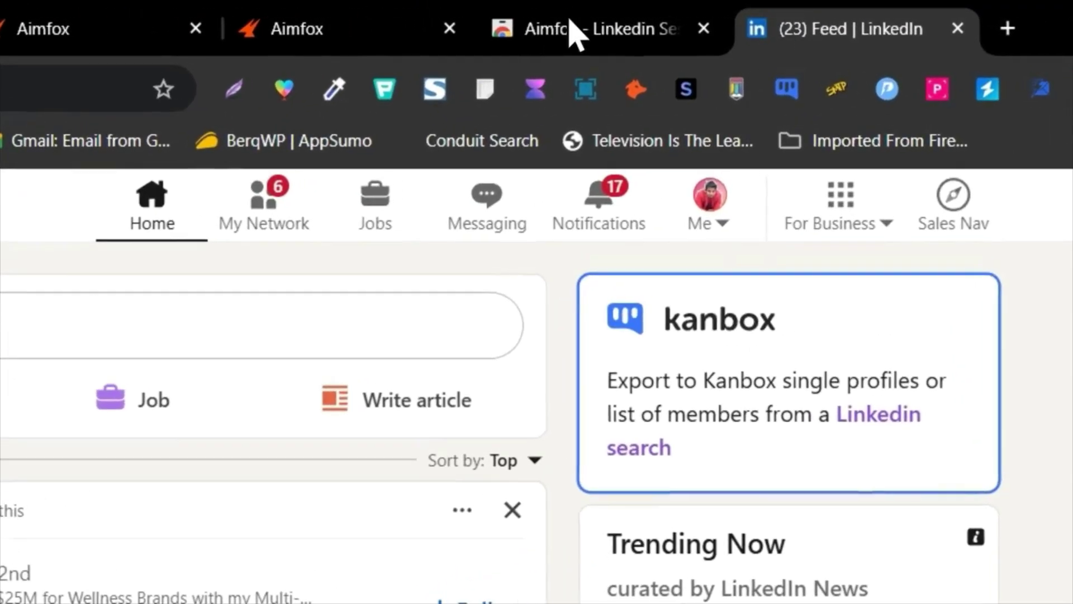
Revisit the campaign types and LinkedIn feed, then inspect the Add account form's proxy login locations without choosing one
{"action": "left_click", "coordinate": [335, 23]}
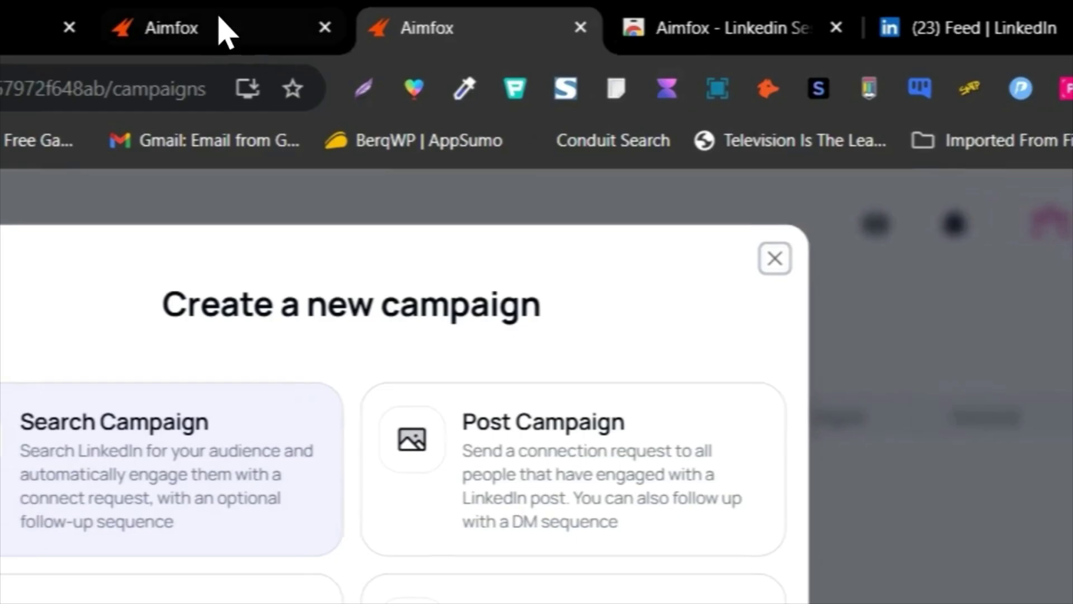
{"action": "left_click", "coordinate": [227, 31]}
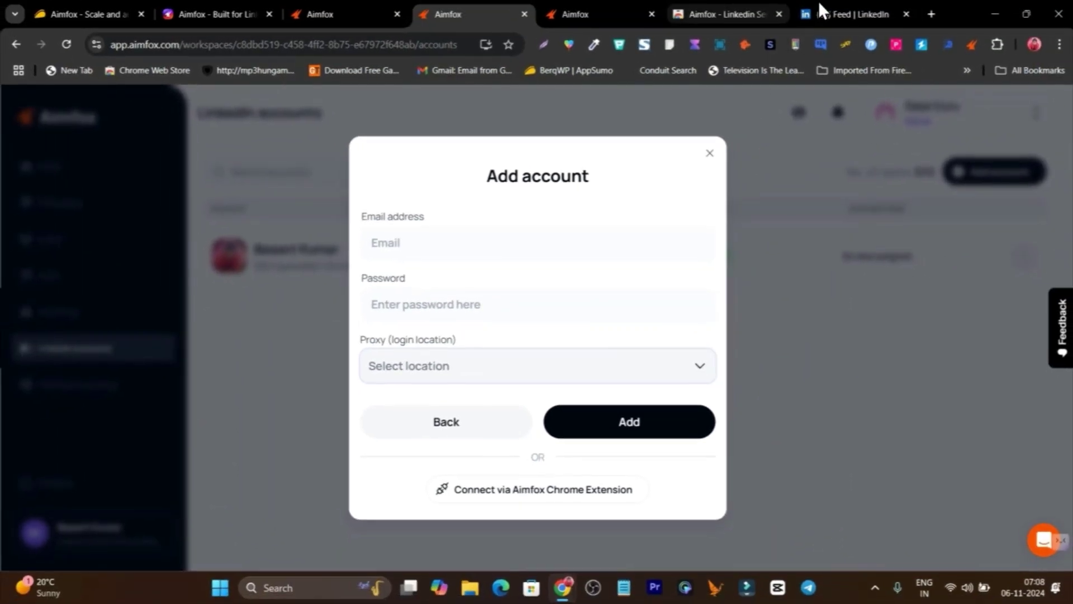
{"action": "left_click", "coordinate": [850, 10]}
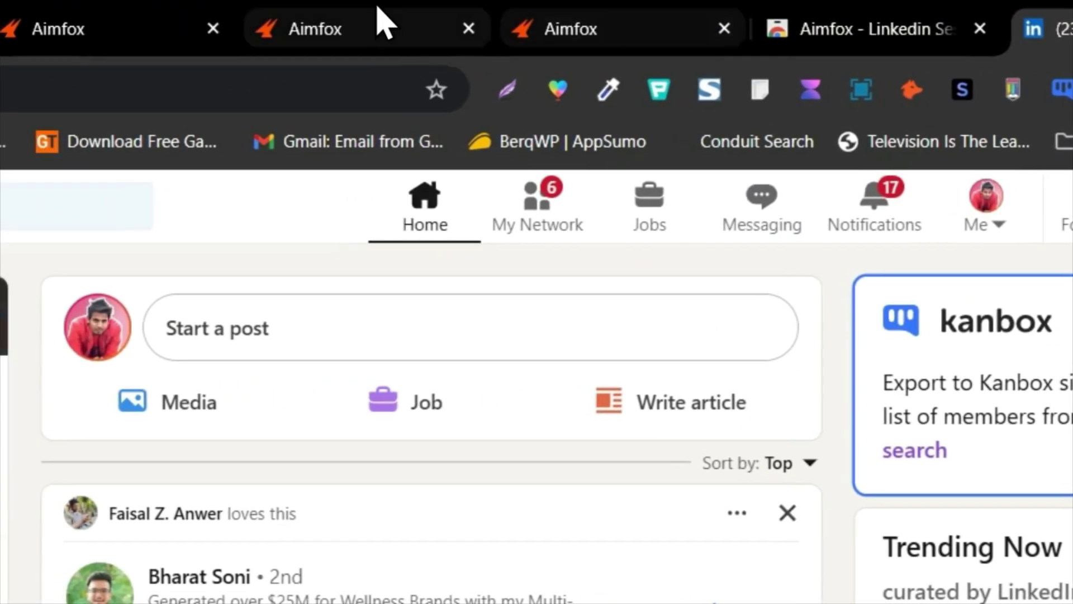
{"action": "left_click", "coordinate": [358, 28]}
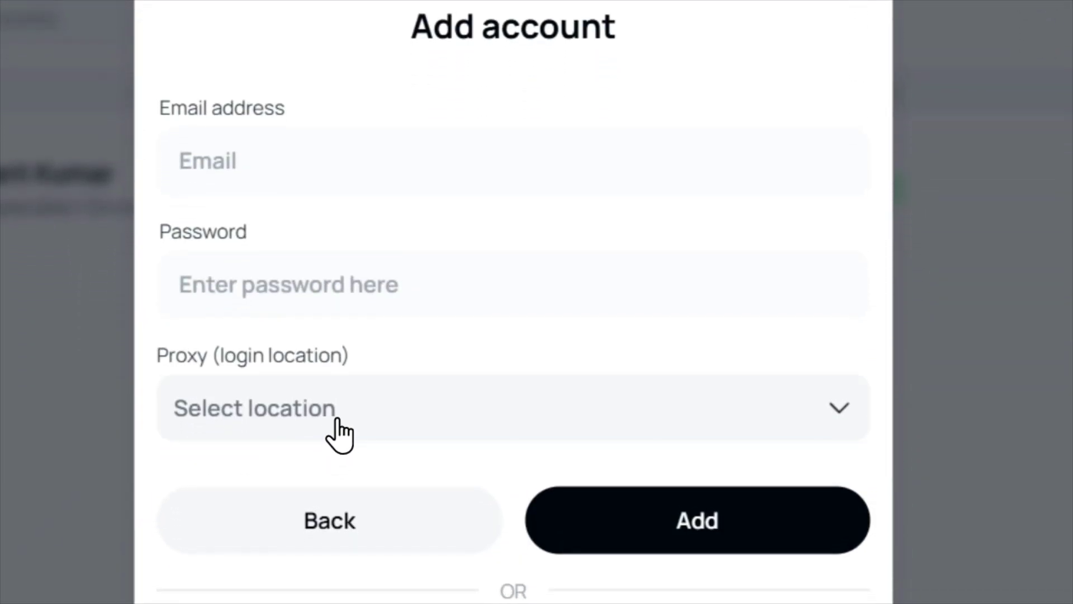
{"action": "left_click", "coordinate": [336, 433]}
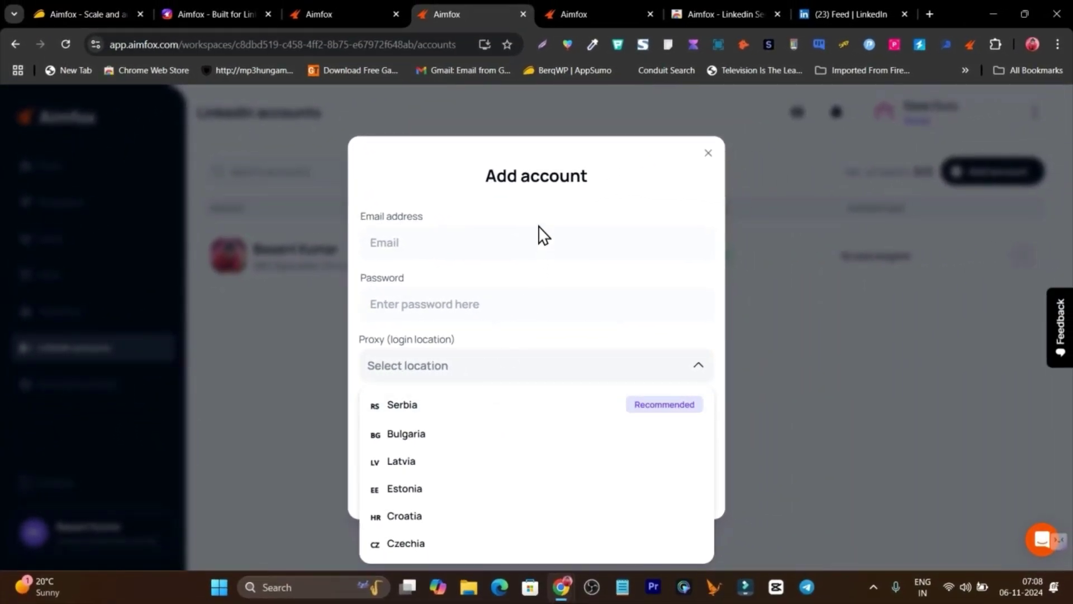
{"action": "left_click", "coordinate": [706, 156]}
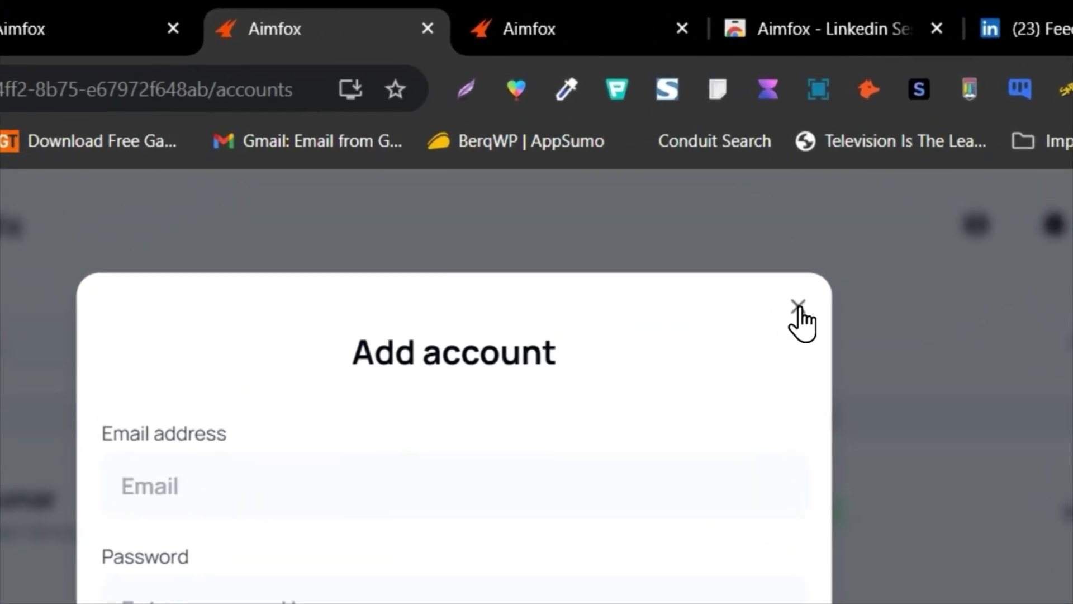
{"action": "left_click", "coordinate": [798, 306]}
Return to the Campaigns page and close the Create a new campaign dialog
{"action": "left_click", "coordinate": [546, 25]}
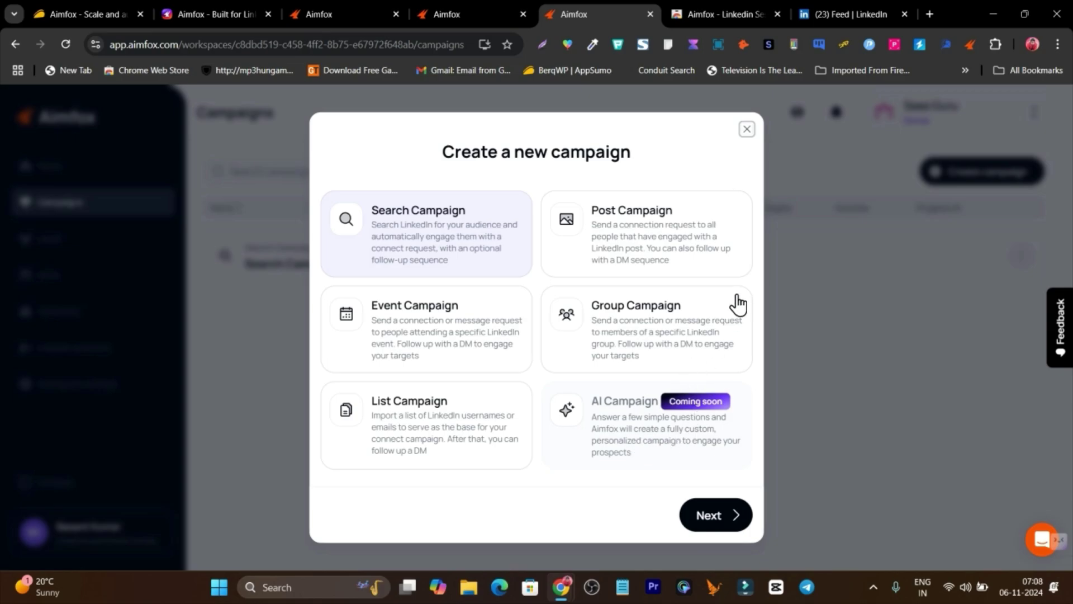
{"action": "left_click", "coordinate": [747, 131]}
Switch to Aimfox's AppSumo plans and highlight the connected LinkedIn account allowances of License Tiers 1 and 2
{"action": "left_click", "coordinate": [102, 18]}
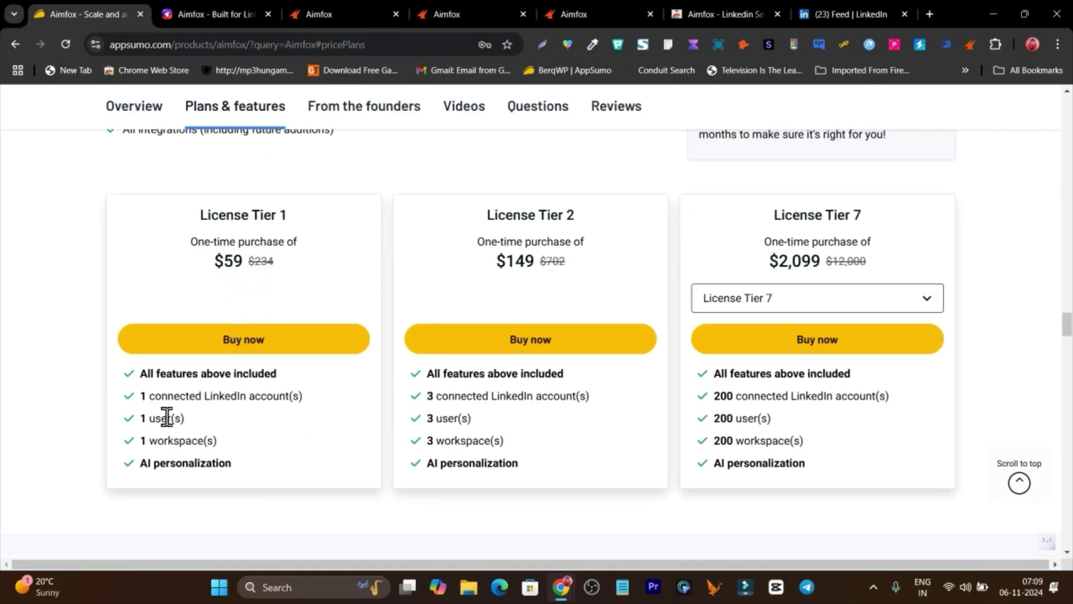
{"action": "left_click_drag", "start_coordinate": [303, 397], "coordinate": [206, 398]}
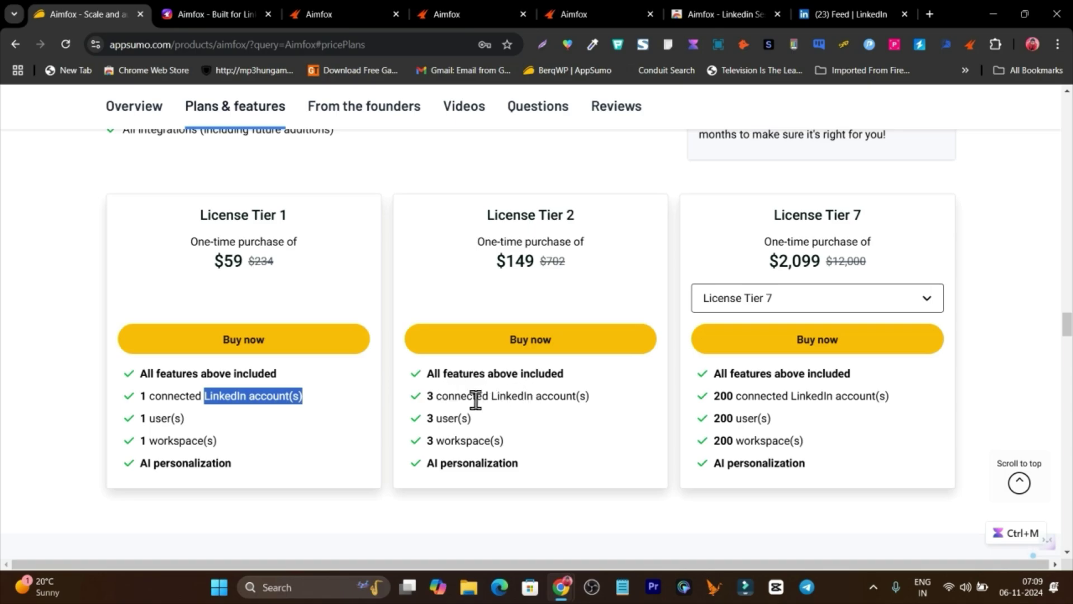
{"action": "left_click_drag", "start_coordinate": [473, 397], "coordinate": [606, 408]}
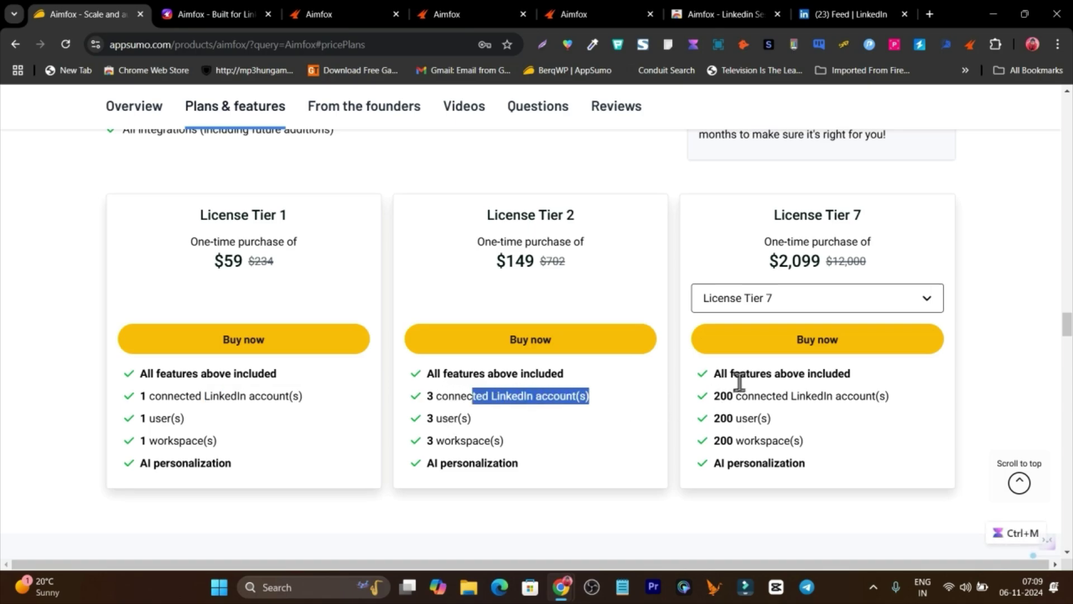
Display License Tier 4 and License Tier 7 in the third plan card, highlighting each tier's connected LinkedIn account allowance
{"action": "left_click", "coordinate": [786, 298]}
{"action": "left_click", "coordinate": [757, 362]}
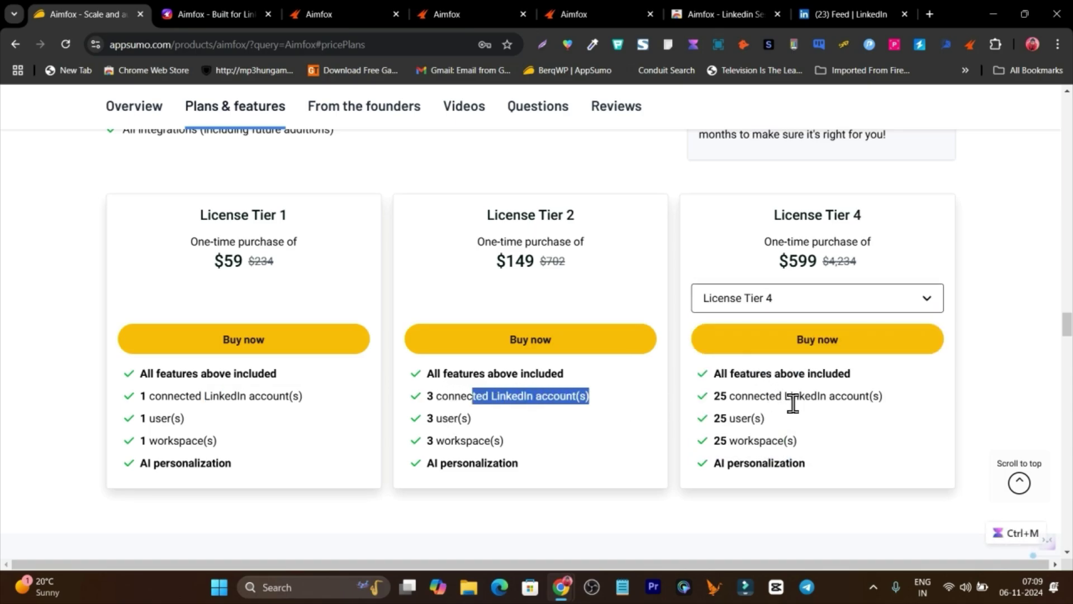
{"action": "left_click_drag", "start_coordinate": [716, 397], "coordinate": [899, 403]}
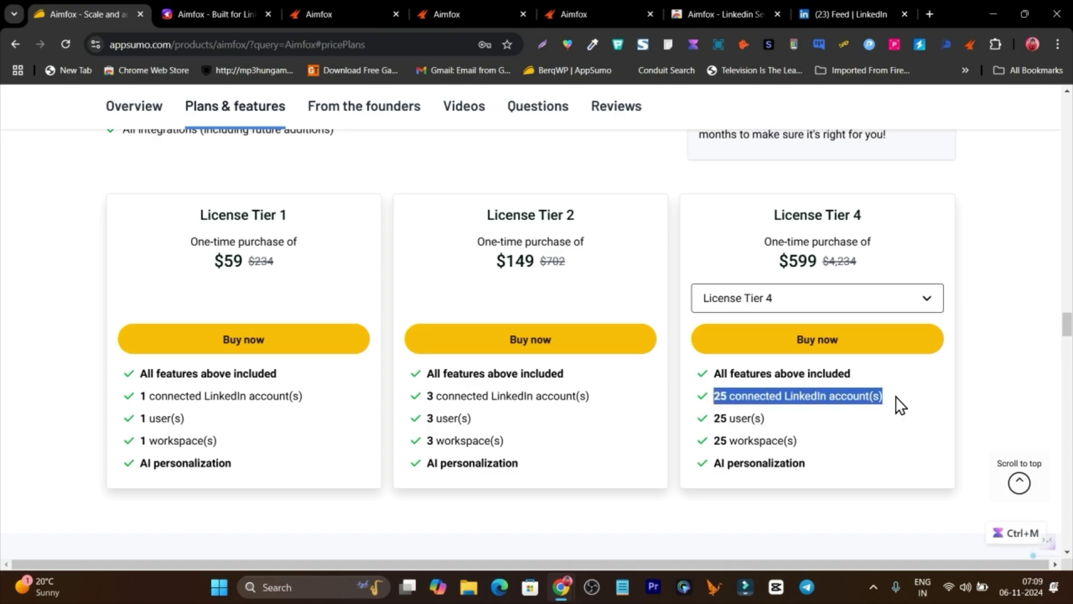
{"action": "left_click", "coordinate": [830, 302]}
{"action": "left_click", "coordinate": [803, 446]}
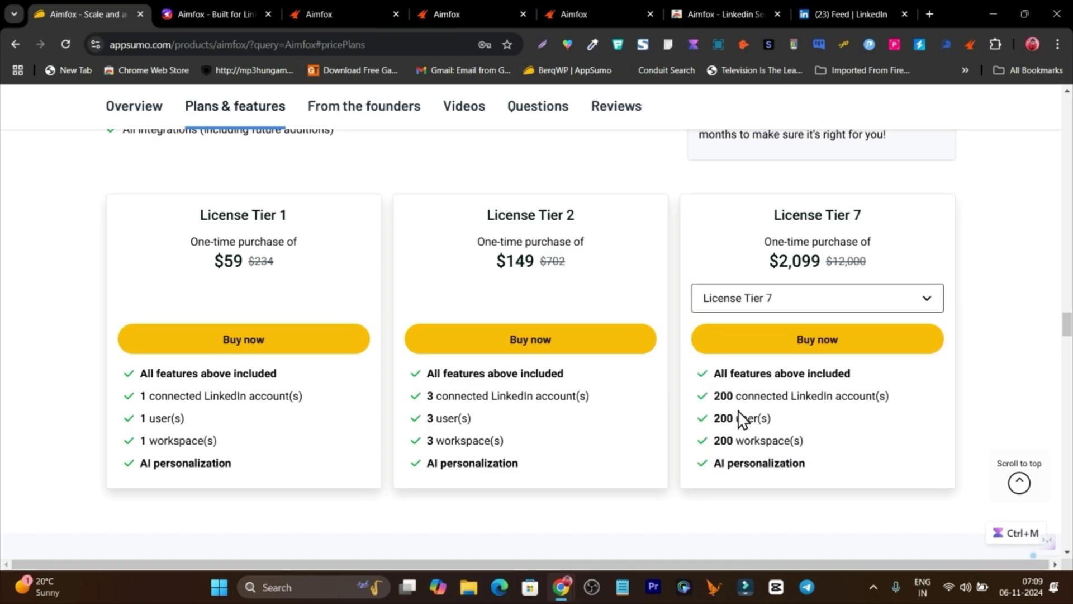
{"action": "left_click_drag", "start_coordinate": [720, 396], "coordinate": [892, 404]}
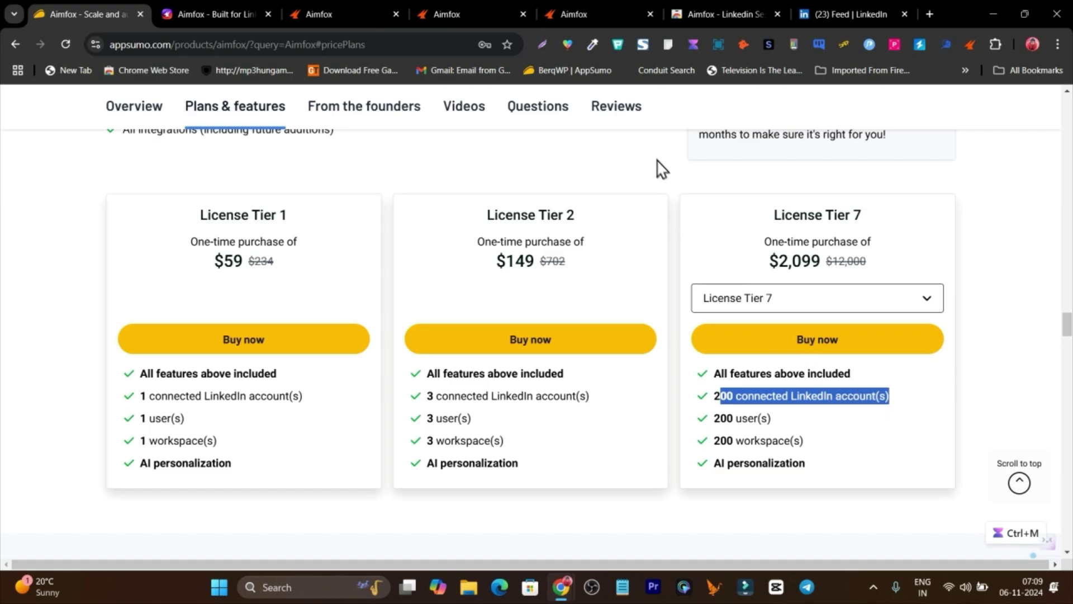
Return to the Aimfox LinkedIn accounts page, close the Add account form, and open the Home overview
{"action": "left_click", "coordinate": [556, 9]}
{"action": "left_click", "coordinate": [434, 10]}
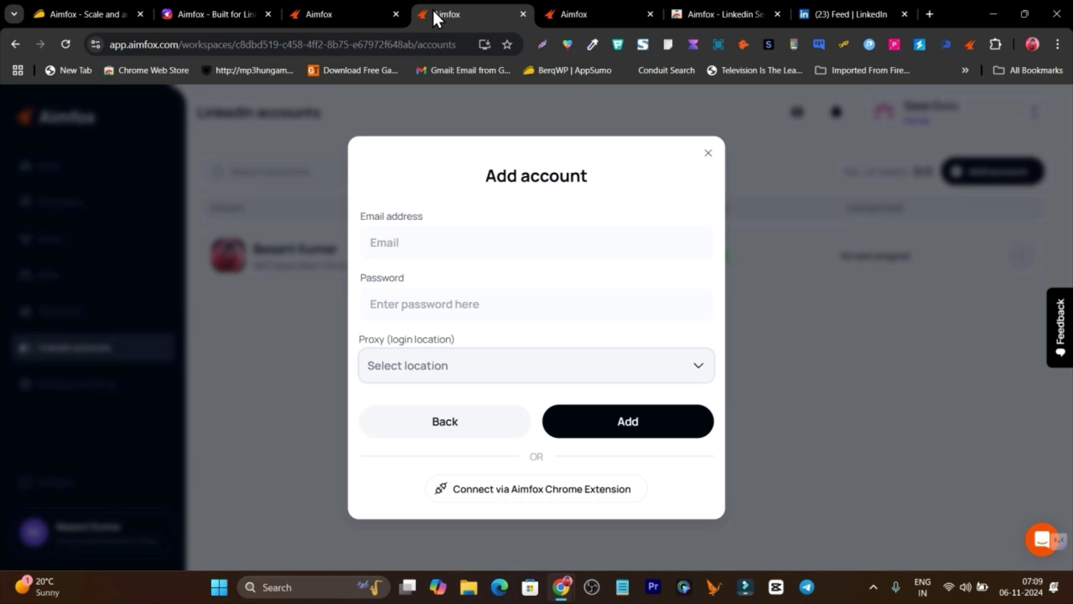
{"action": "left_click", "coordinate": [709, 153]}
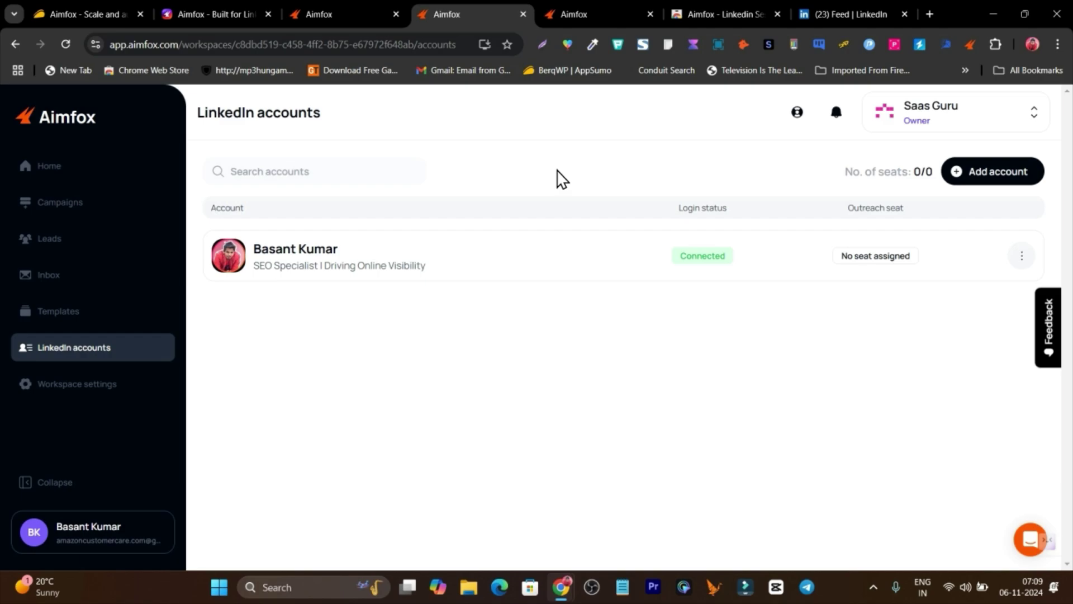
{"action": "left_click", "coordinate": [54, 175]}
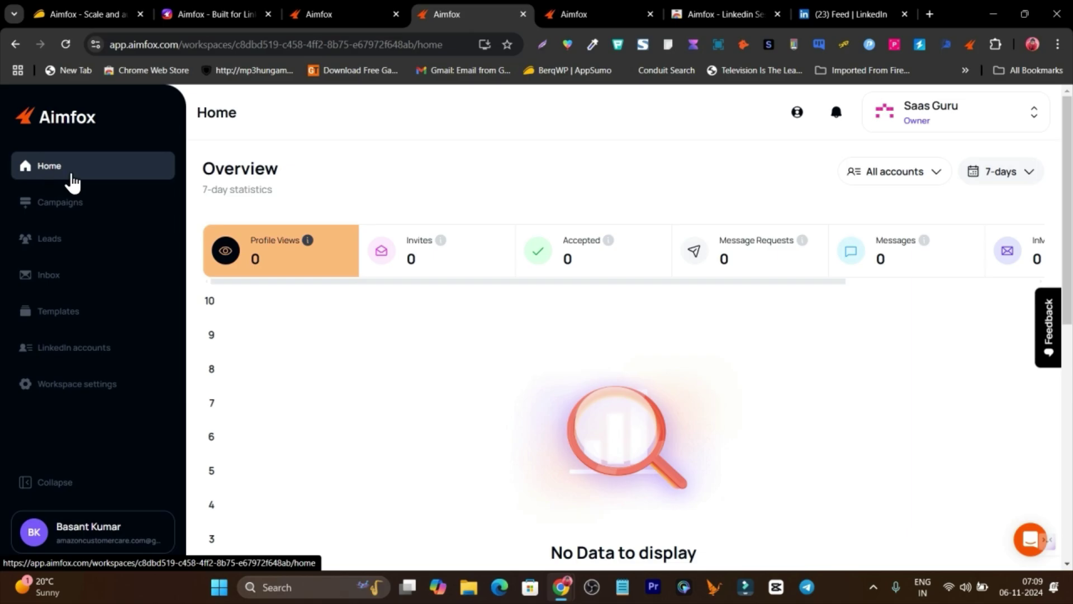
Go back to the AppSumo plans and highlight License Tier 2's workspace and user allowances
{"action": "left_click", "coordinate": [120, 17]}
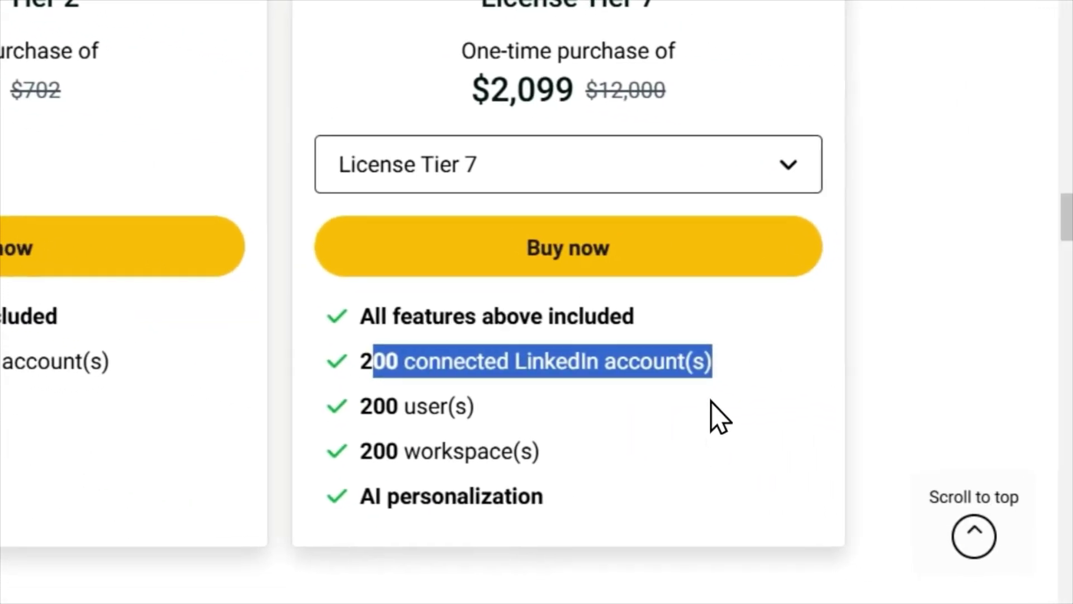
{"action": "left_click", "coordinate": [725, 376]}
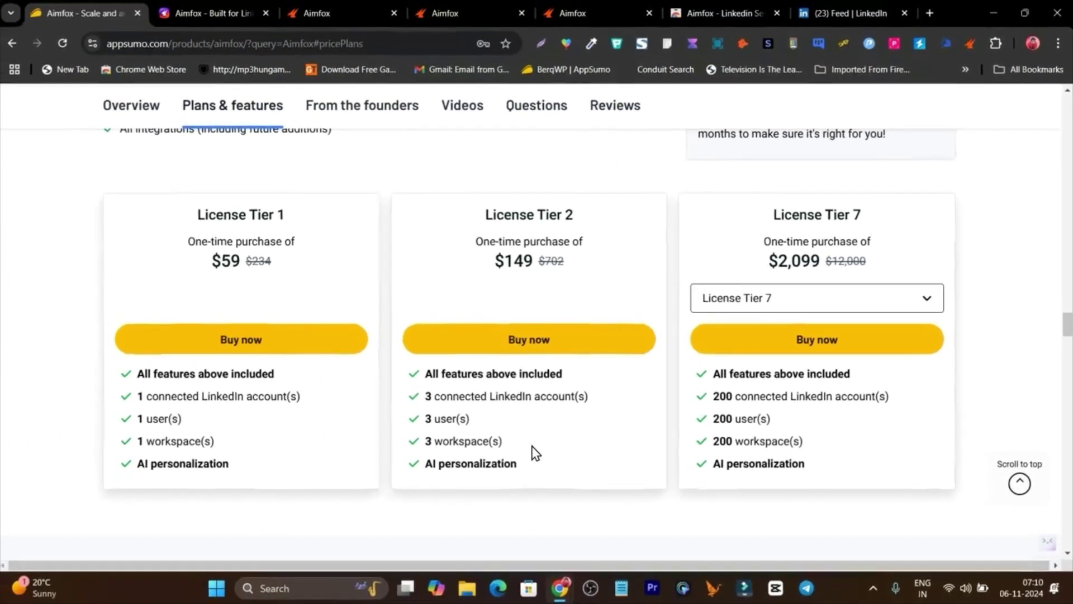
{"action": "left_click_drag", "start_coordinate": [532, 450], "coordinate": [429, 443]}
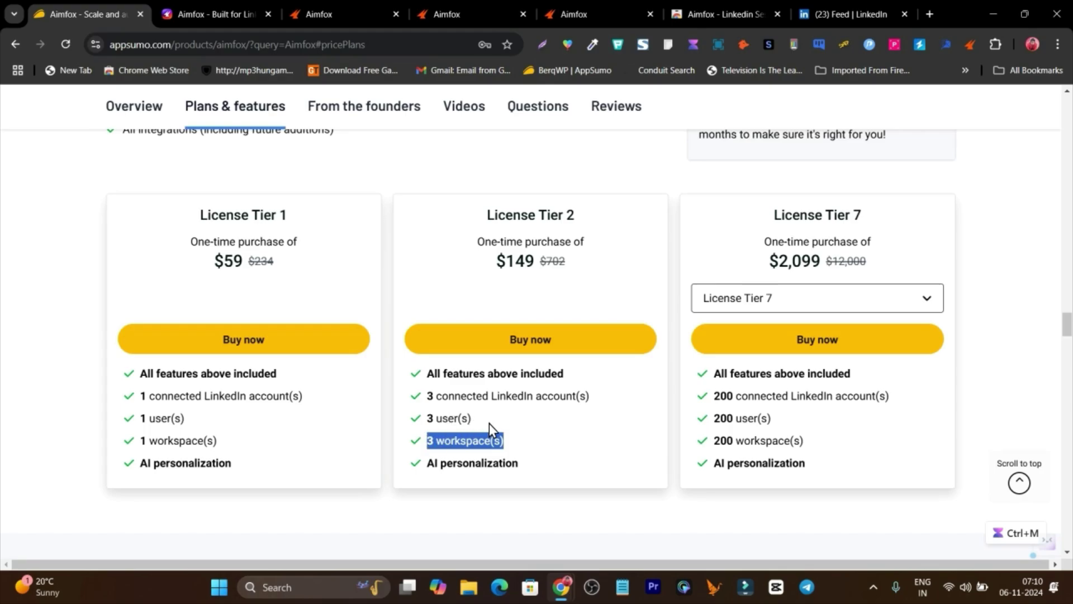
{"action": "left_click_drag", "start_coordinate": [489, 423], "coordinate": [424, 424]}
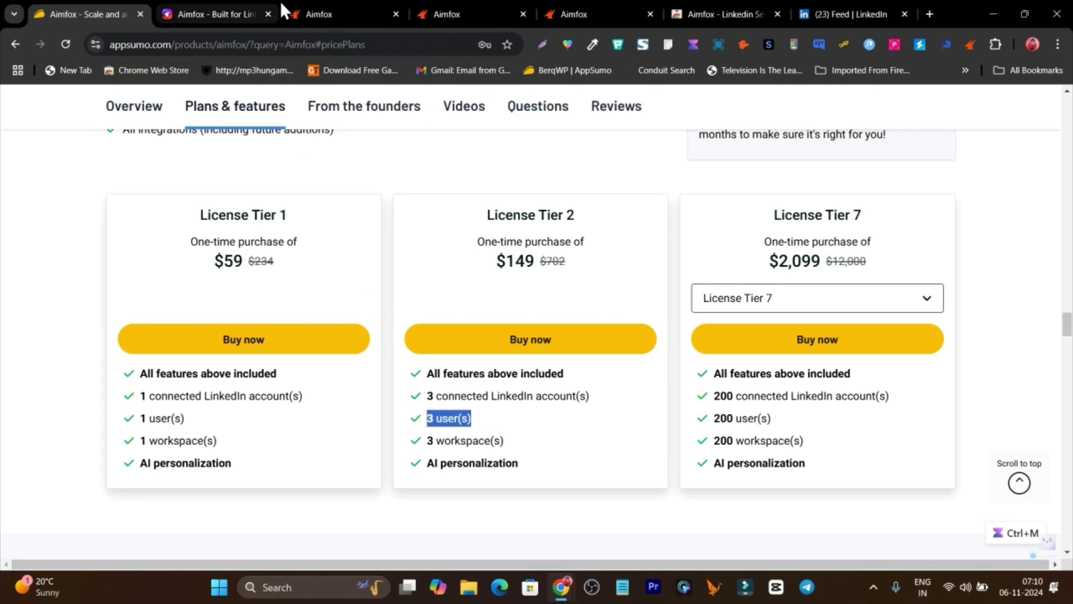
Switch to Aimfox Home and inspect the workspace switcher's options for adding and viewing workspaces
{"action": "left_click", "coordinate": [425, 4]}
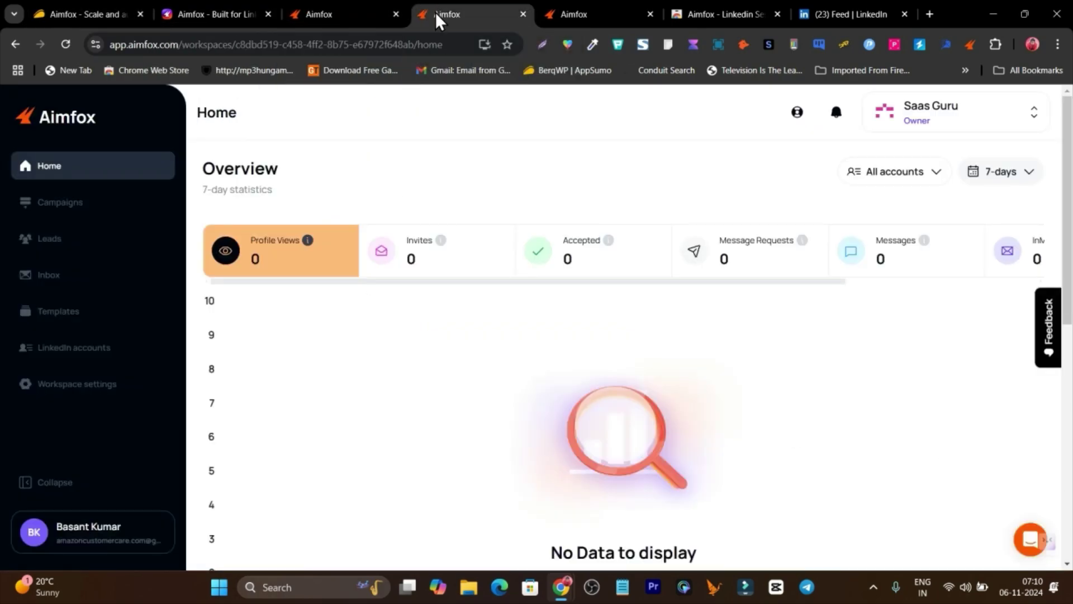
{"action": "left_click", "coordinate": [958, 118]}
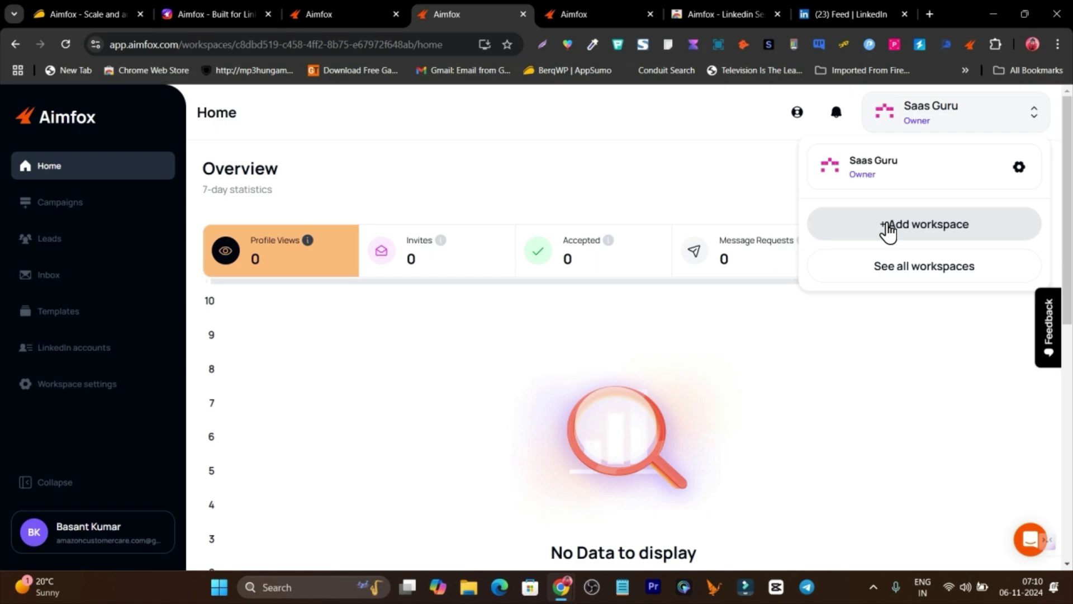
{"action": "left_click", "coordinate": [664, 208]}
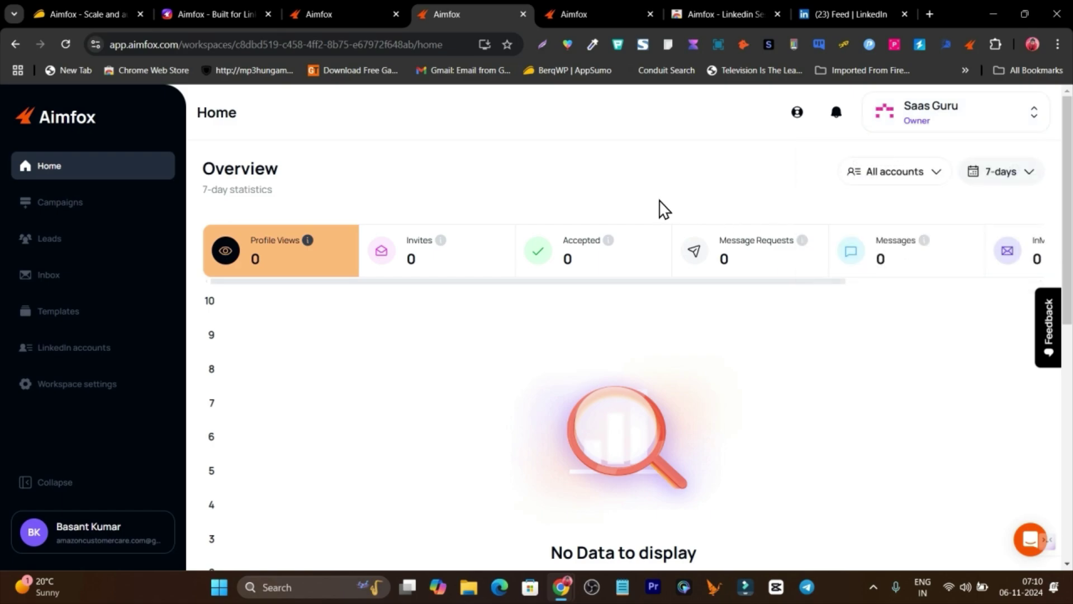
{"action": "left_click", "coordinate": [992, 113]}
{"action": "left_click", "coordinate": [578, 210]}
Revisit the AppSumo plans and campaign review, then highlight the lead management and automation text on the aimfox.com landing page
{"action": "left_click", "coordinate": [111, 10]}
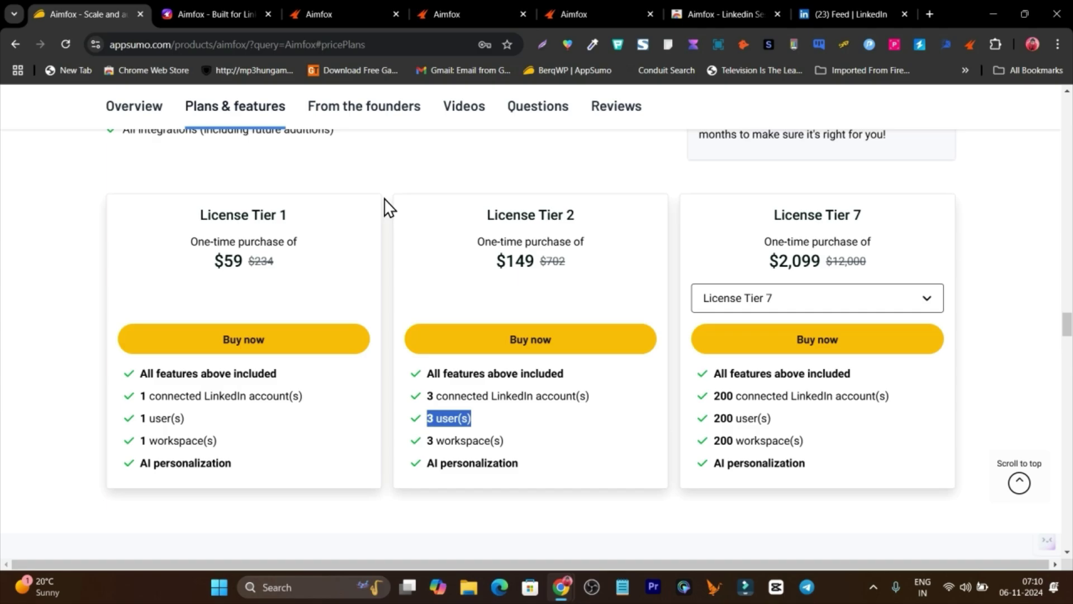
{"action": "left_click", "coordinate": [316, 13]}
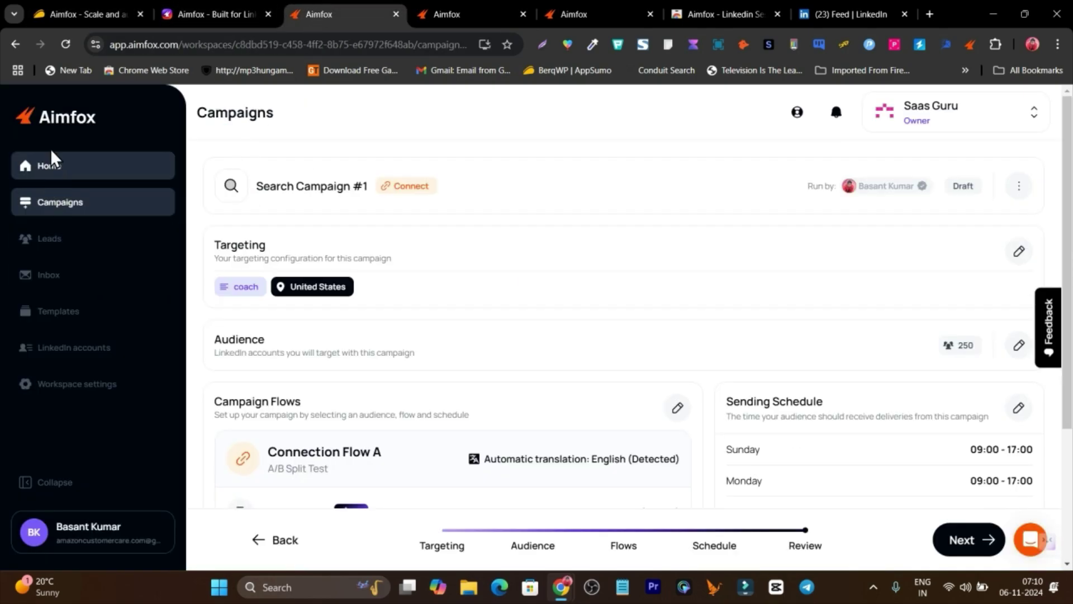
{"action": "left_click", "coordinate": [194, 12]}
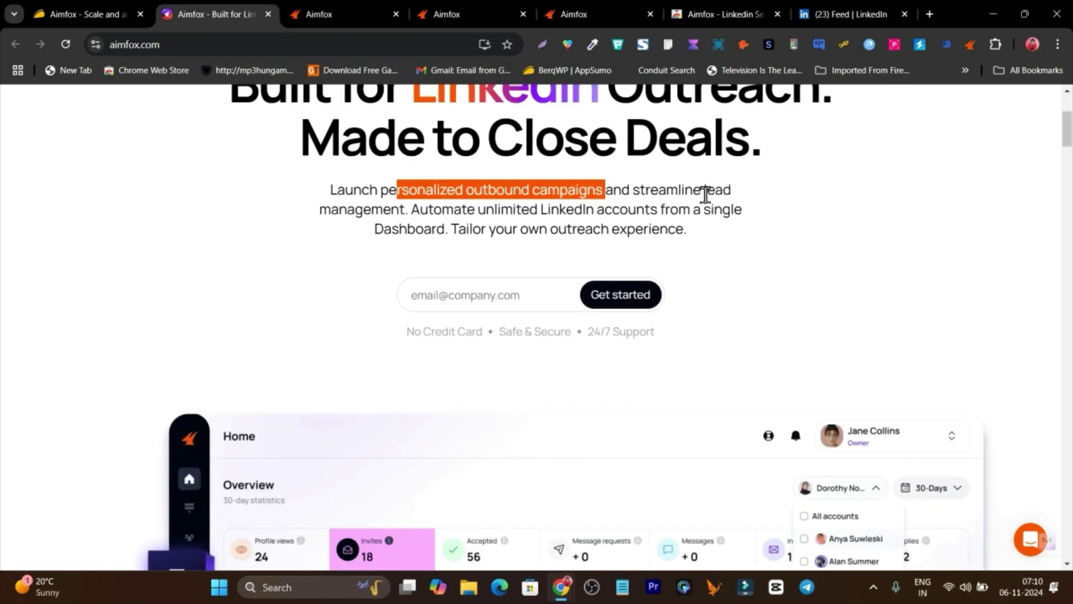
{"action": "left_click_drag", "start_coordinate": [703, 190], "coordinate": [736, 235]}
Examine the features included in all plans on AppSumo, the available license tiers, and the plan cards
{"action": "left_click", "coordinate": [59, 1]}
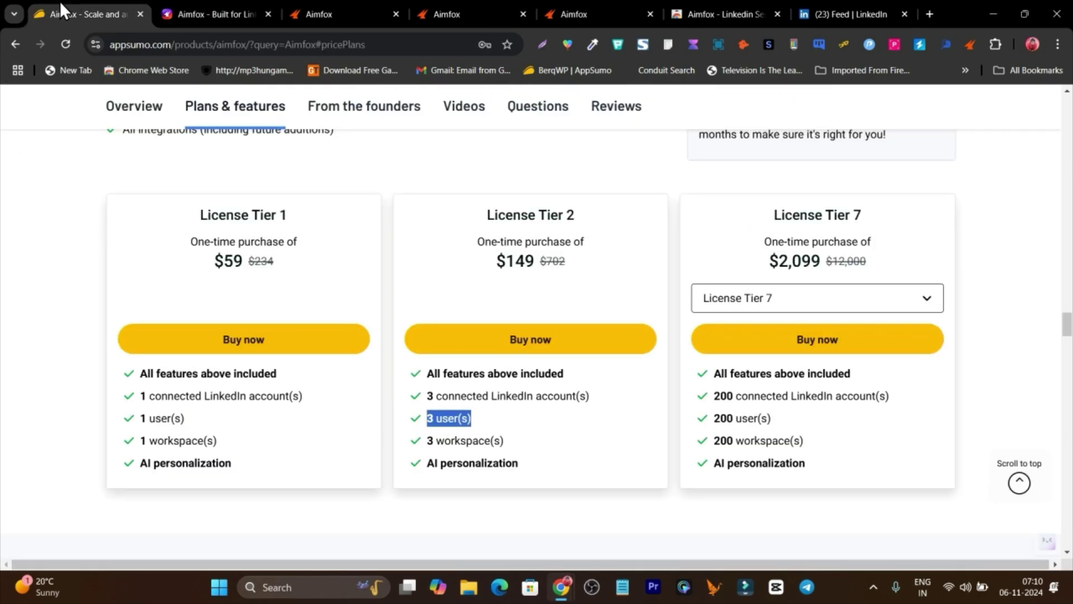
{"action": "scroll", "coordinate": [384, 313], "scroll_direction": "up", "scroll_amount": 8}
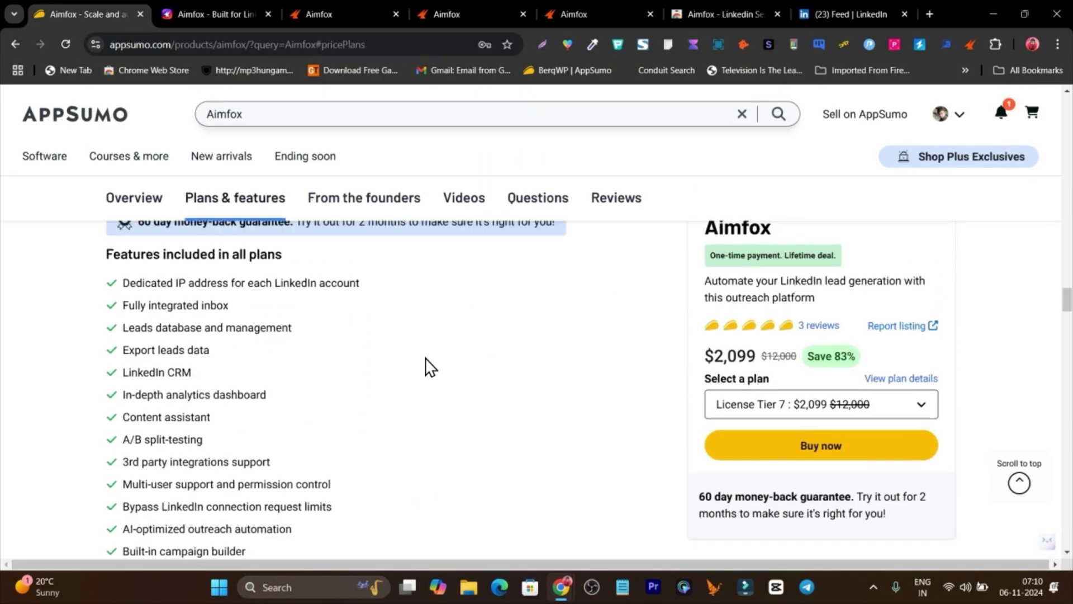
{"action": "left_click", "coordinate": [721, 405]}
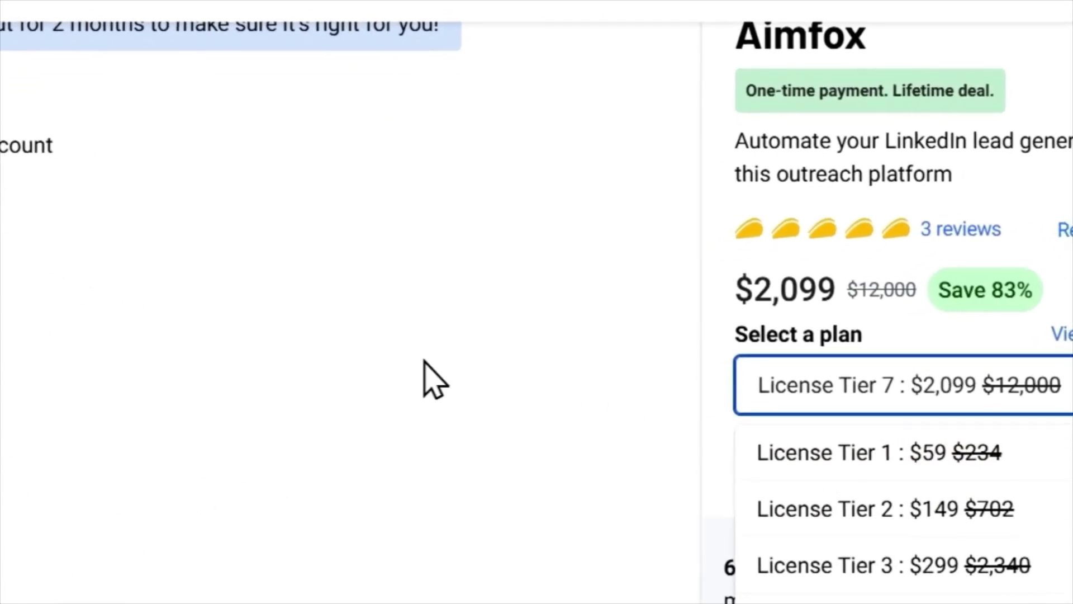
{"action": "scroll", "coordinate": [423, 360], "scroll_direction": "down", "scroll_amount": 10}
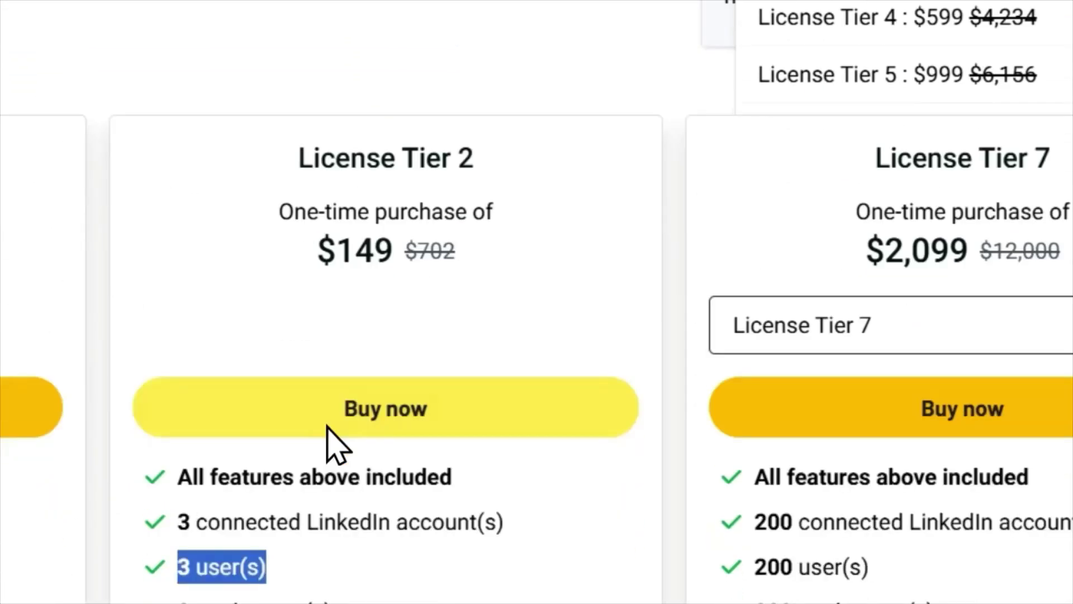
{"action": "scroll", "coordinate": [657, 307], "scroll_direction": "up", "scroll_amount": 2}
{"action": "scroll", "coordinate": [663, 280], "scroll_direction": "down", "scroll_amount": 2}
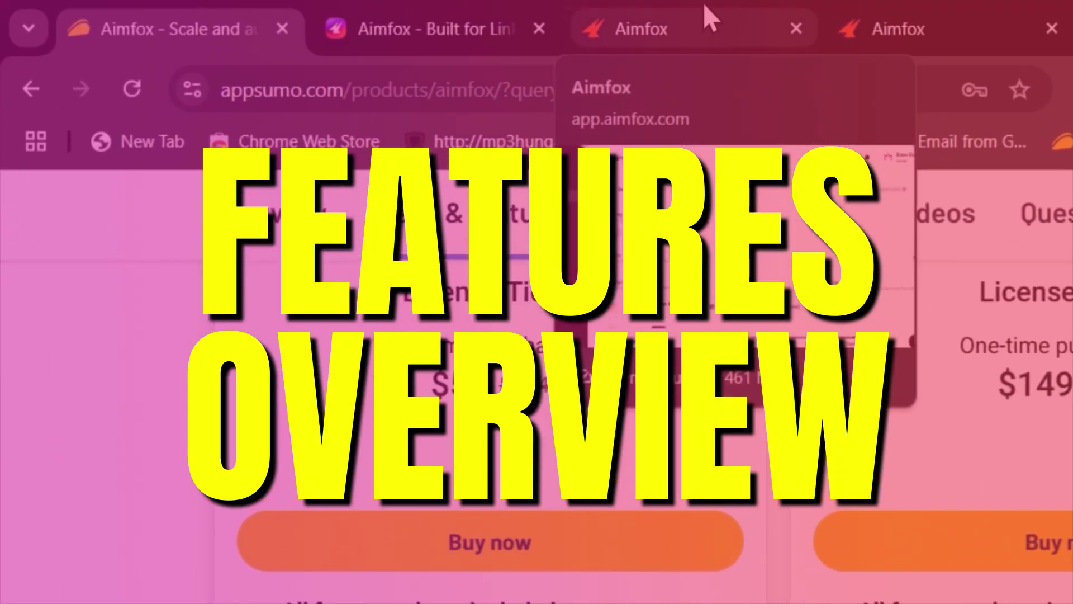
Leave the campaign review in Aimfox for the Home page and examine its 7-day statistics overview
{"action": "left_click", "coordinate": [702, 22]}
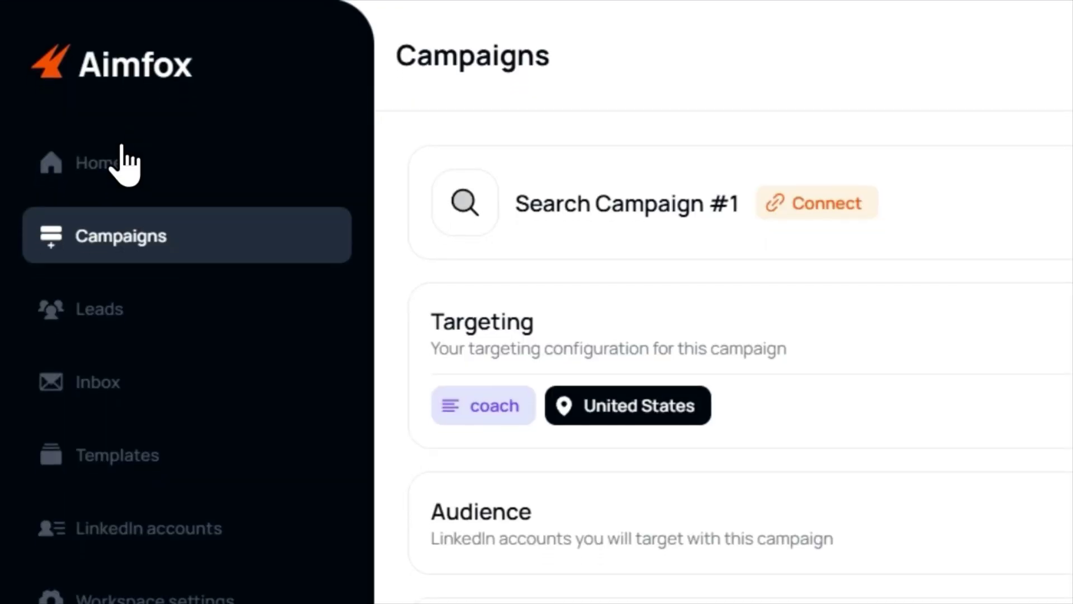
{"action": "left_click", "coordinate": [122, 148]}
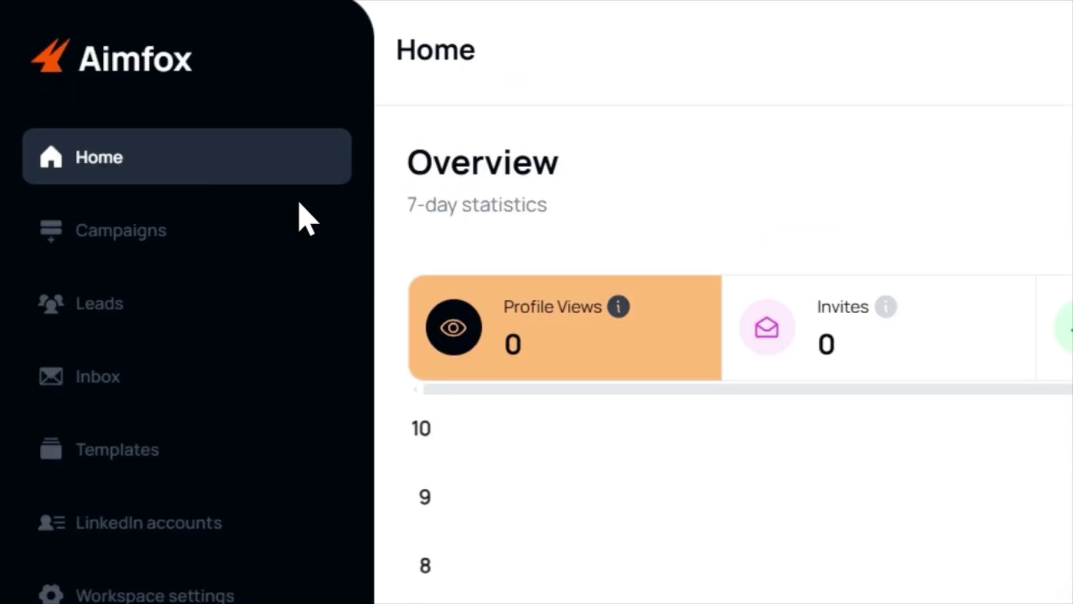
{"action": "scroll", "coordinate": [671, 199], "scroll_direction": "down", "scroll_amount": 3}
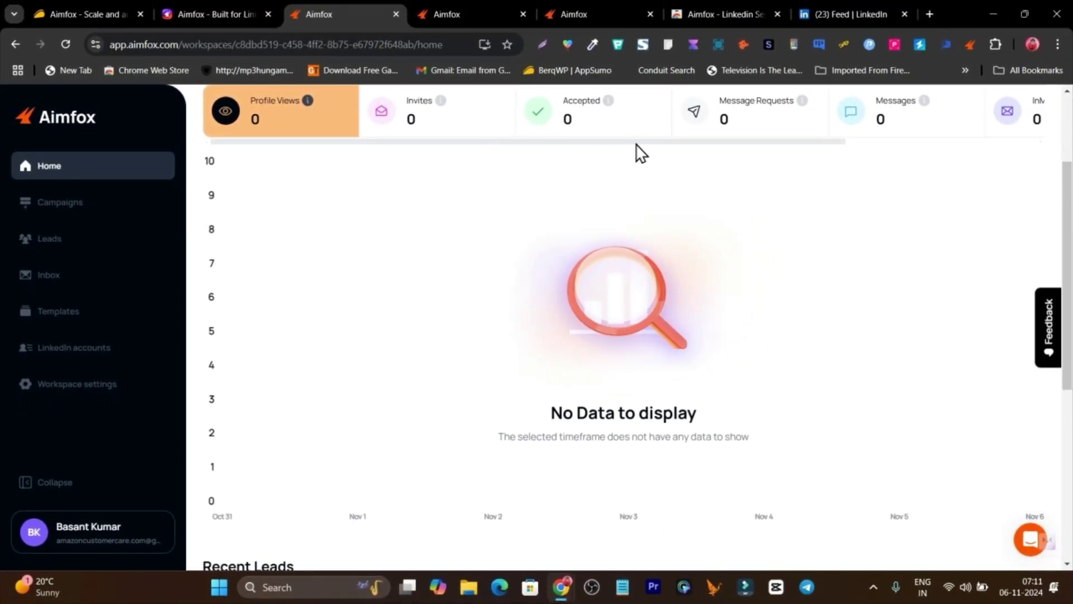
Examine the Home statistics chart and the Recent Leads section, and open the Campaigns list
{"action": "scroll", "coordinate": [670, 152], "scroll_direction": "up", "scroll_amount": 1}
{"action": "scroll", "coordinate": [857, 179], "scroll_direction": "down", "scroll_amount": 2}
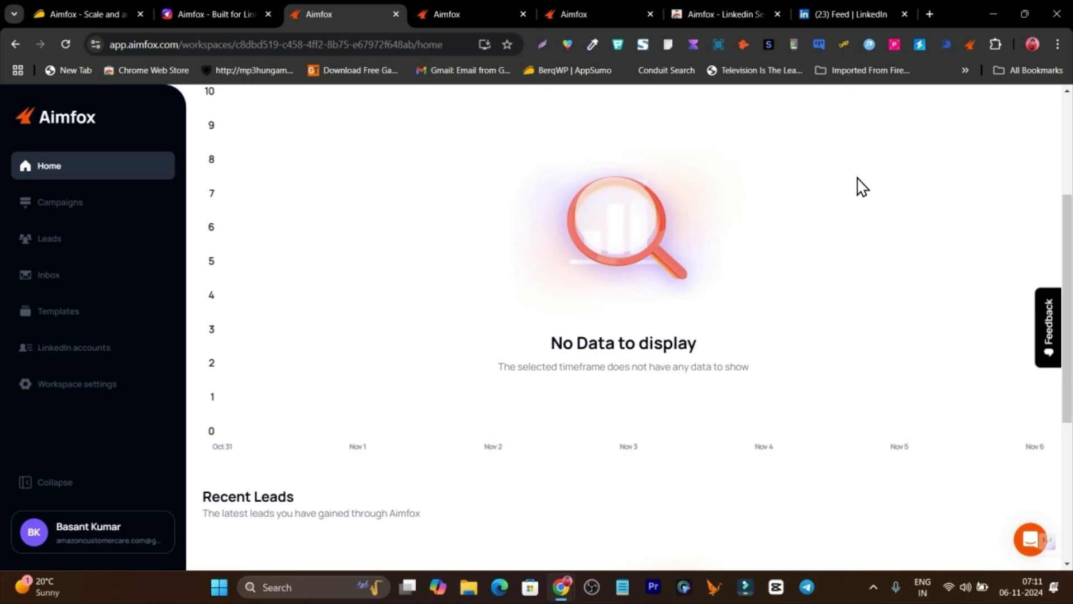
{"action": "scroll", "coordinate": [857, 176], "scroll_direction": "down", "scroll_amount": 3}
{"action": "scroll", "coordinate": [559, 335], "scroll_direction": "up", "scroll_amount": 3}
{"action": "left_click", "coordinate": [73, 204]}
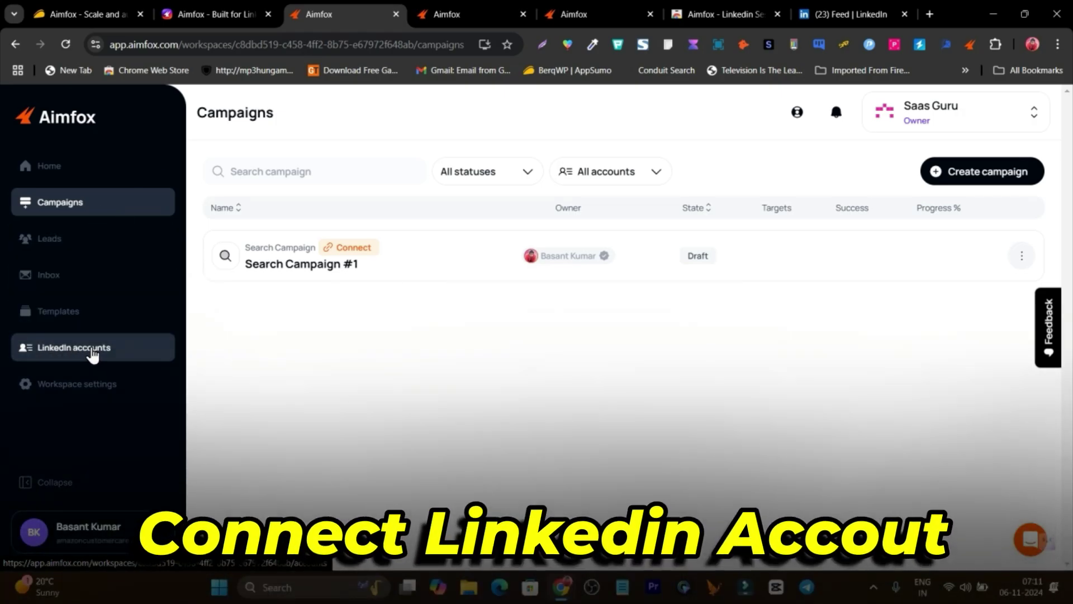
Delete the connected LinkedIn account from the workspace's LinkedIn accounts
{"action": "left_click", "coordinate": [92, 350]}
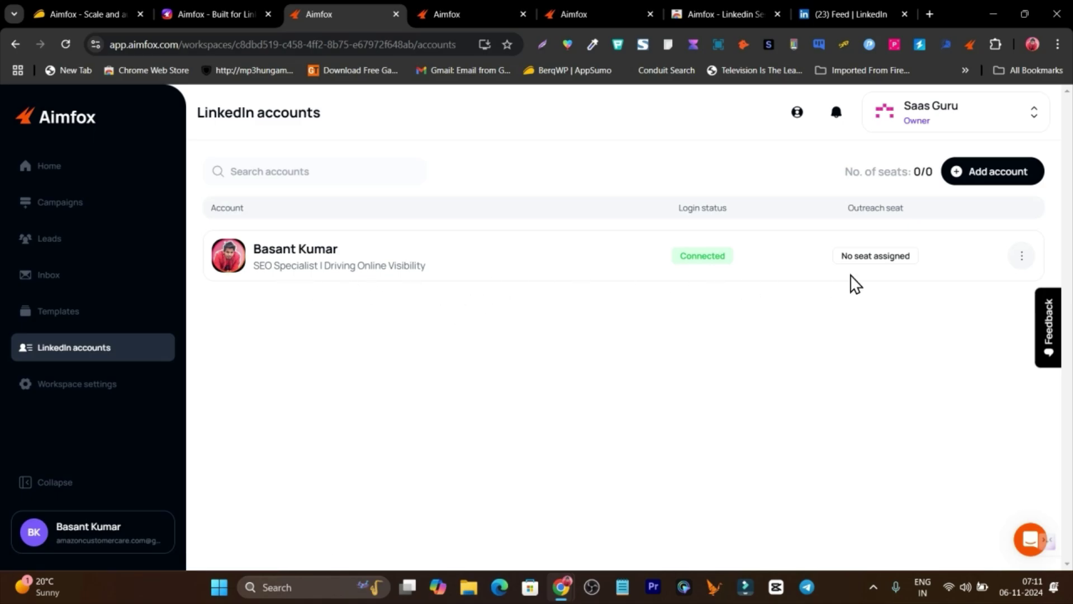
{"action": "left_click", "coordinate": [1013, 258]}
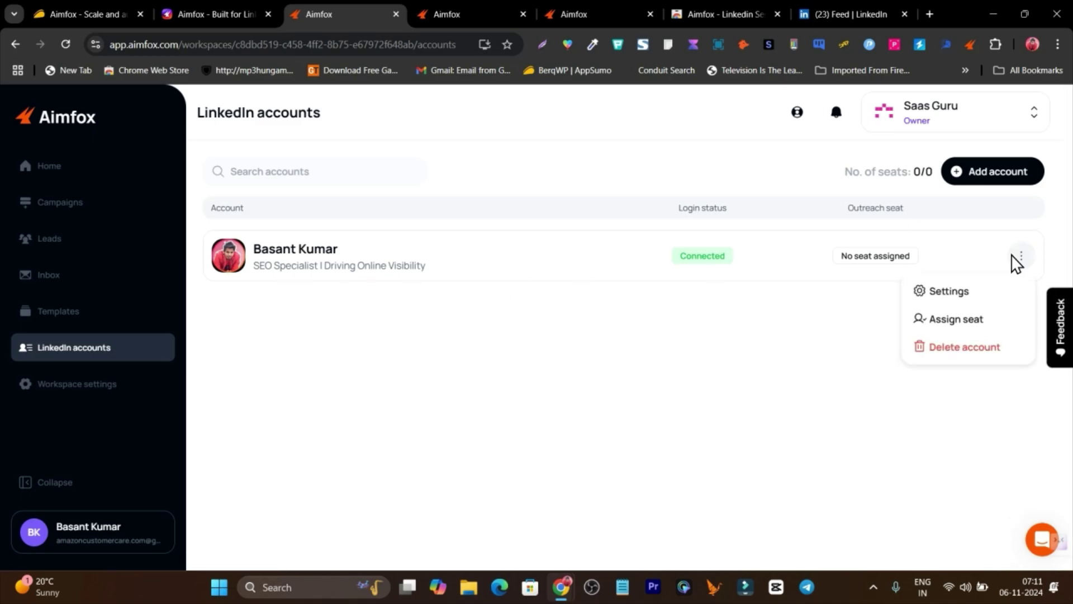
{"action": "left_click", "coordinate": [944, 351]}
{"action": "left_click", "coordinate": [627, 401]}
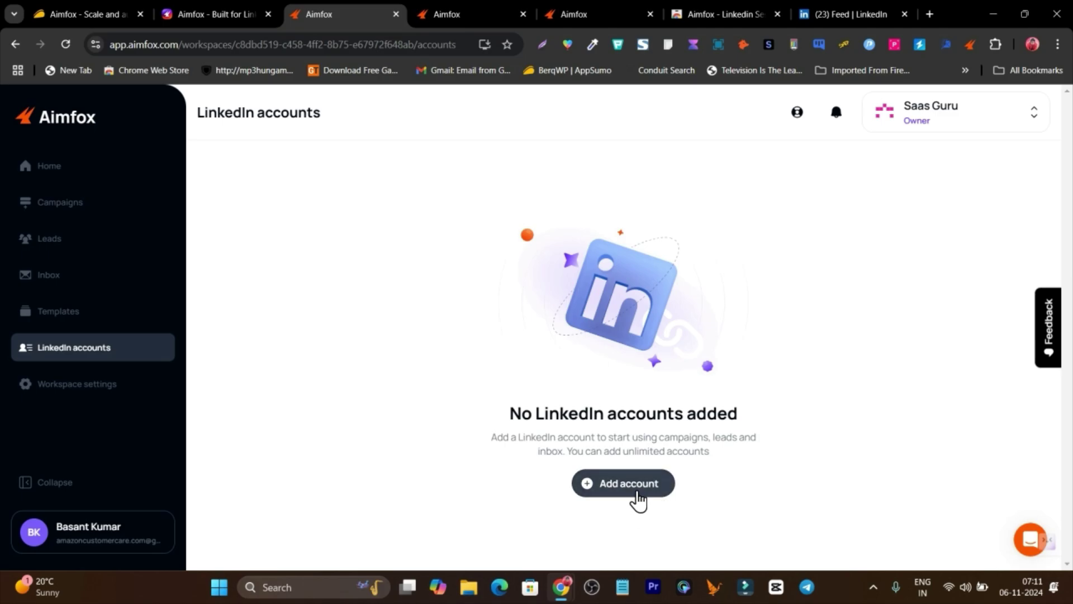
Start adding a LinkedIn account and inspect the login fields and the available proxy locations
{"action": "left_click", "coordinate": [610, 487]}
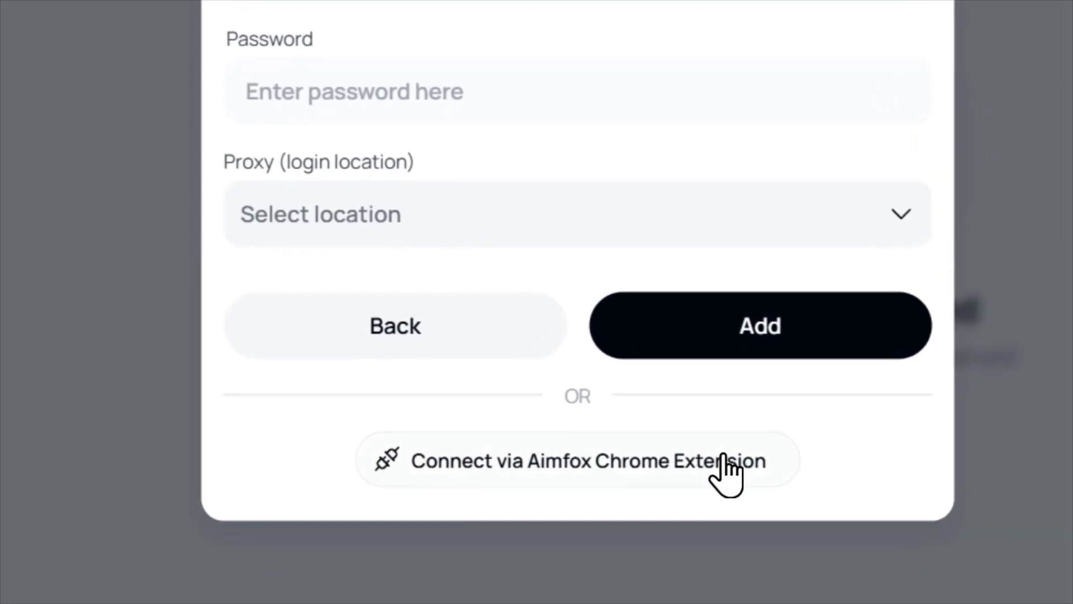
{"action": "left_click", "coordinate": [400, 105]}
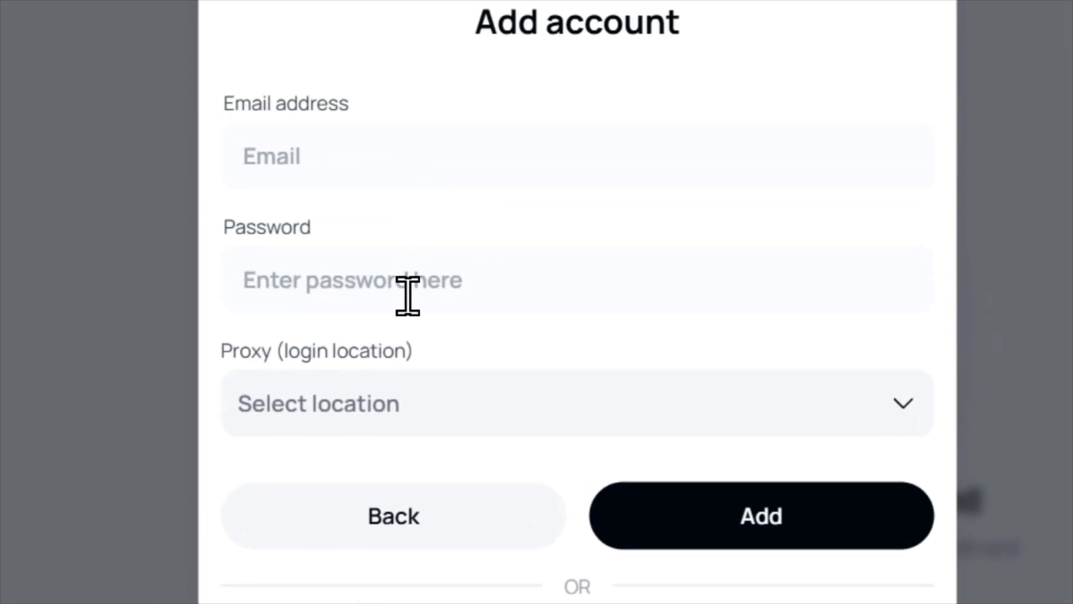
{"action": "left_click", "coordinate": [414, 394]}
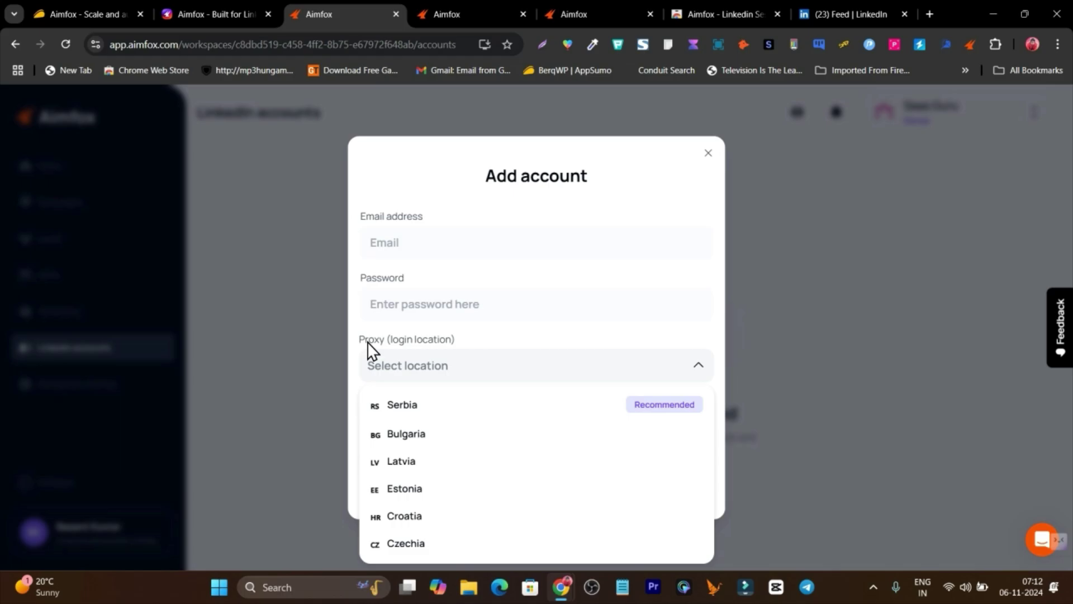
{"action": "left_click", "coordinate": [479, 343]}
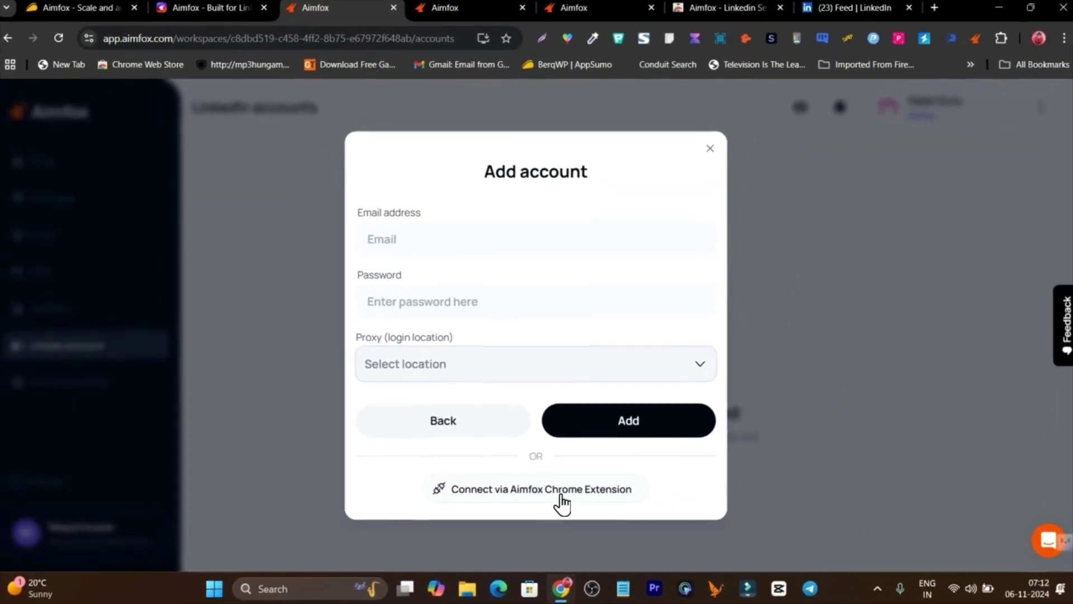
Check the Aimfox extension's Chrome Web Store page and return to the unfinished Add account form
{"action": "left_click", "coordinate": [707, 44]}
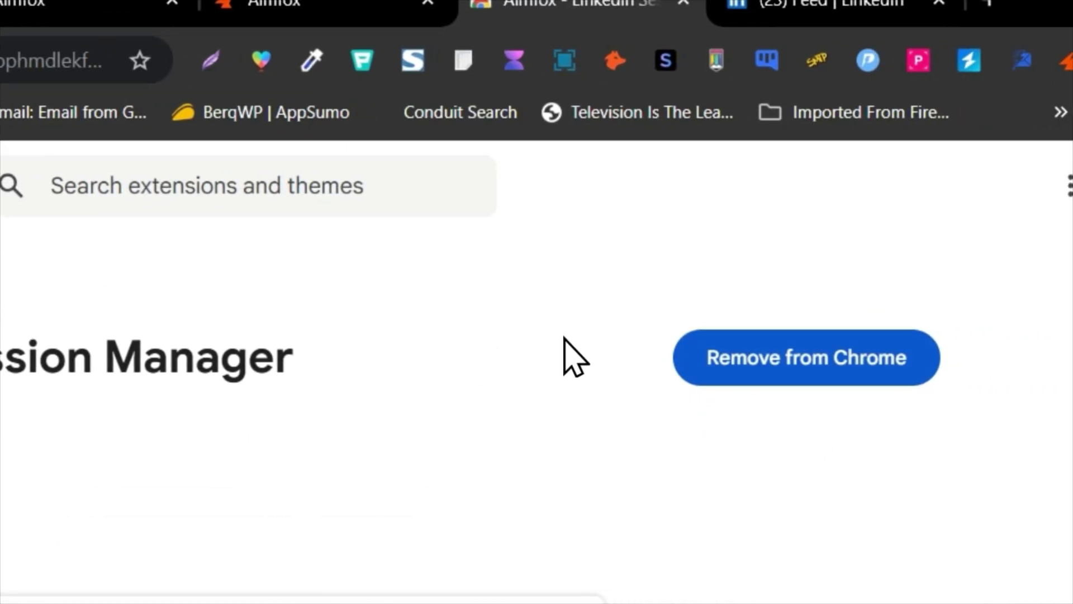
{"action": "left_click", "coordinate": [285, 1]}
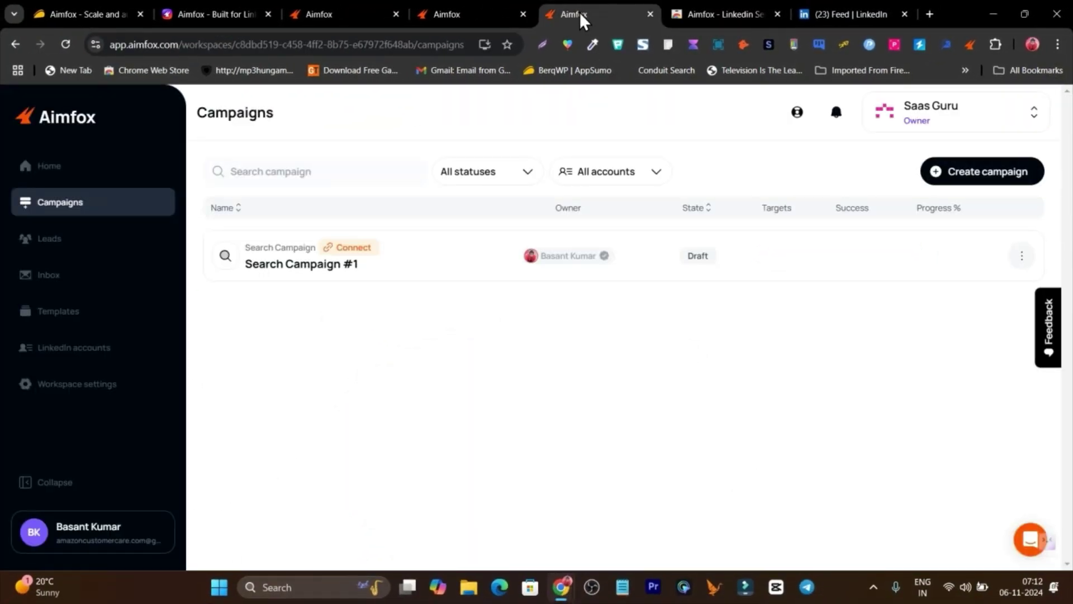
{"action": "left_click", "coordinate": [452, 19]}
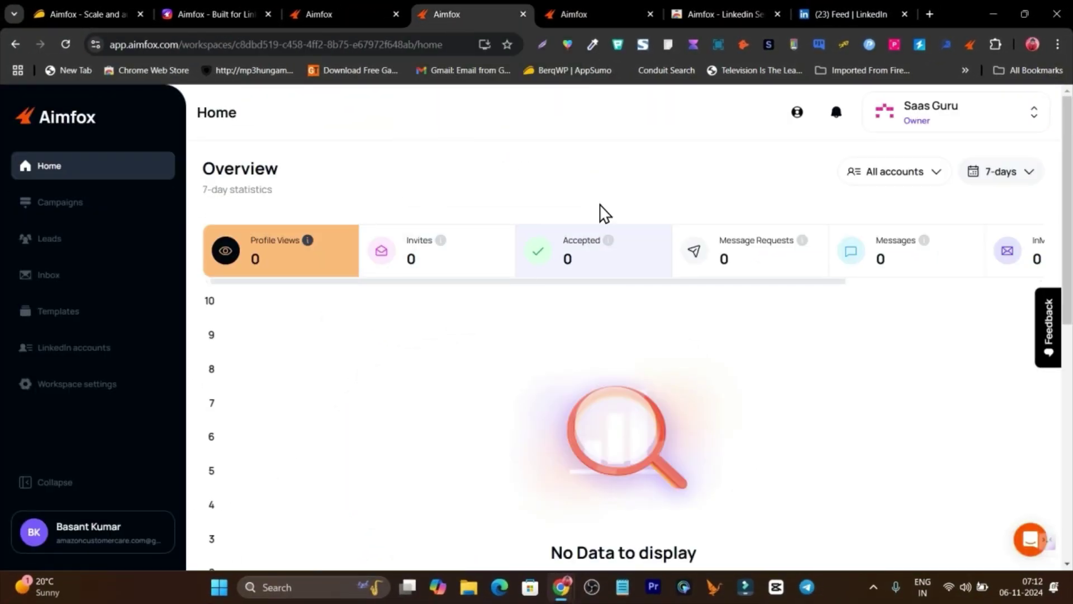
{"action": "left_click", "coordinate": [331, 17]}
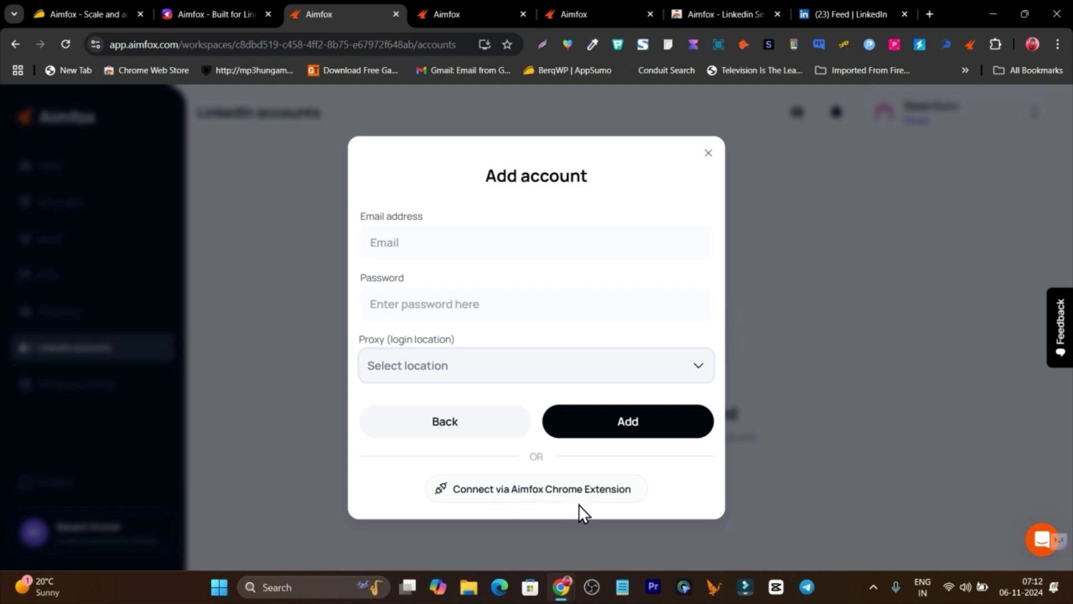
{"action": "left_click", "coordinate": [613, 497]}
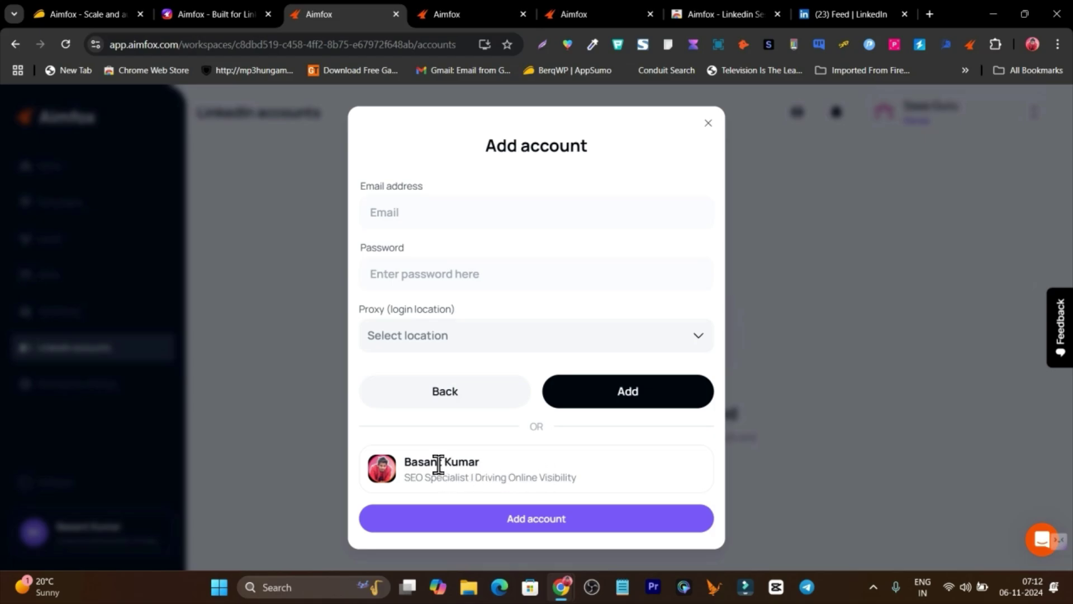
{"action": "left_click", "coordinate": [728, 116]}
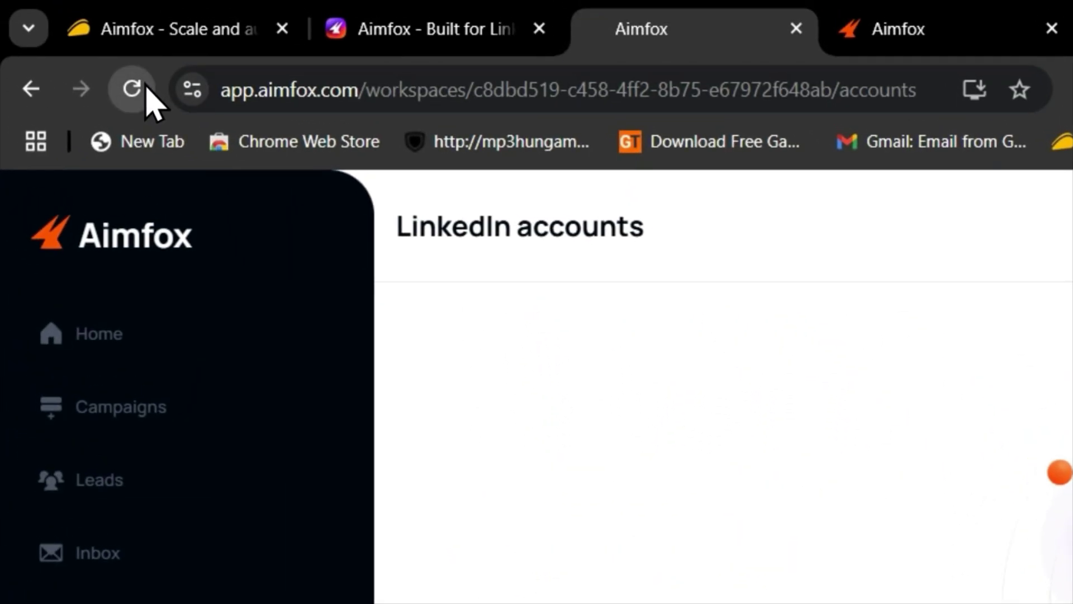
{"action": "left_click", "coordinate": [147, 85]}
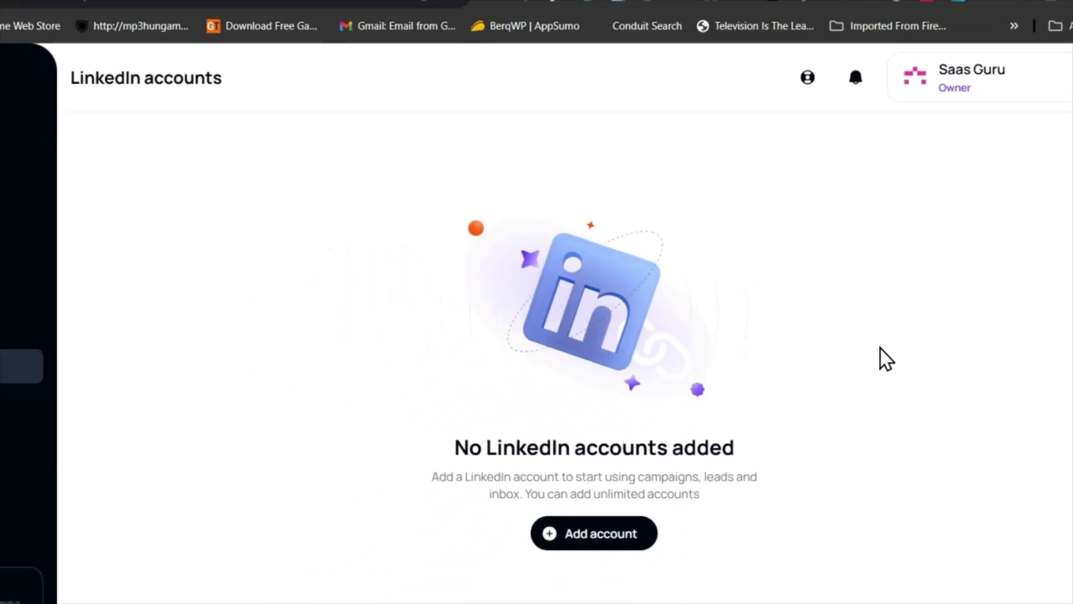
Add the LinkedIn account detected through the Aimfox Chrome Extension to the workspace
{"action": "left_click", "coordinate": [646, 484]}
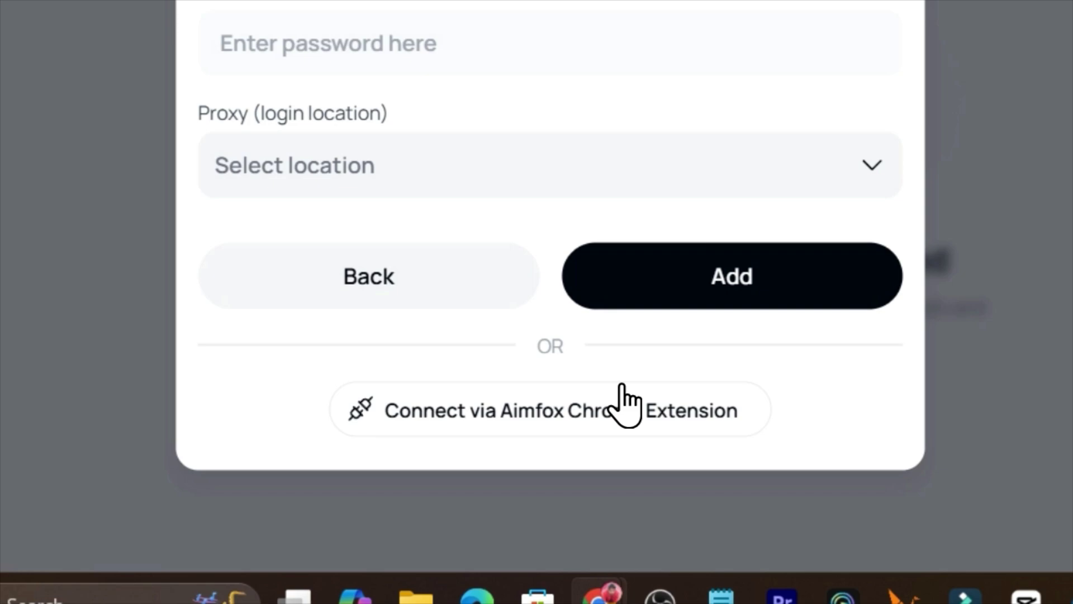
{"action": "left_click", "coordinate": [487, 417]}
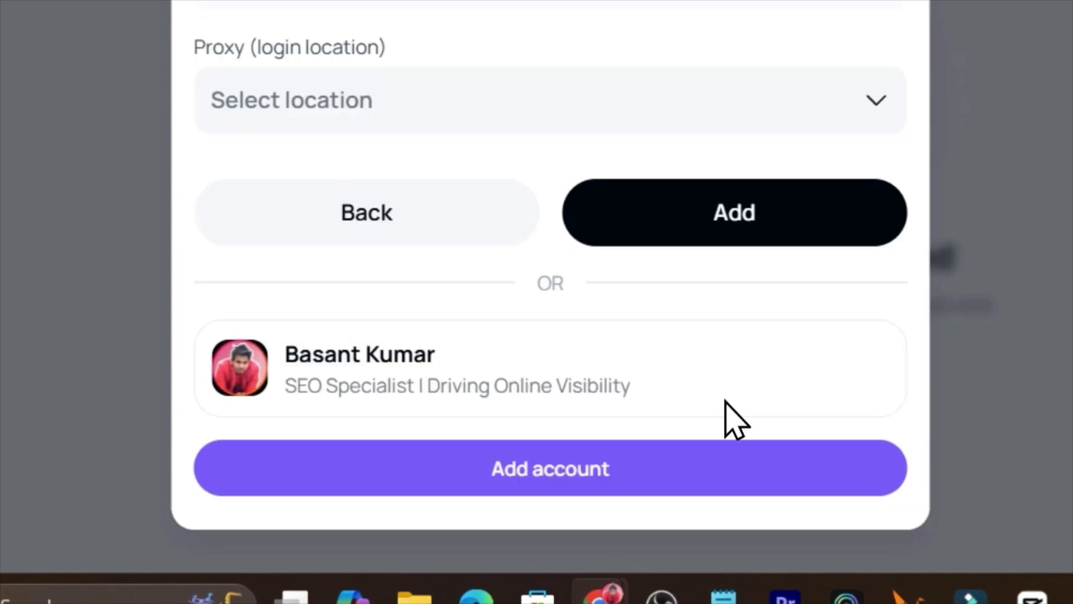
{"action": "left_click", "coordinate": [352, 455]}
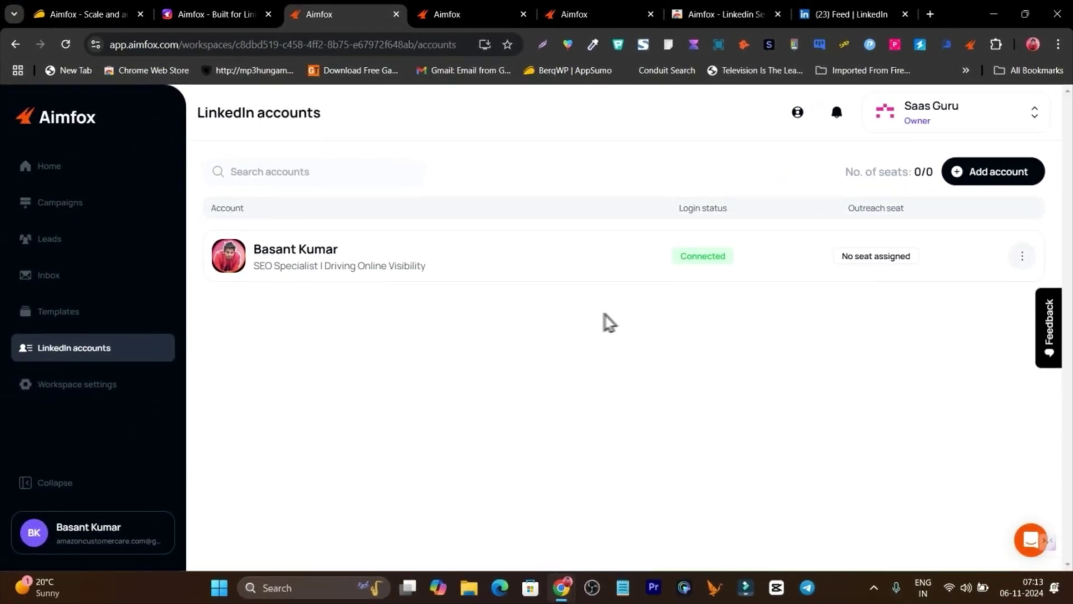
Start a new campaign from the empty Campaigns page and proceed with the Post campaign type
{"action": "left_click", "coordinate": [68, 205]}
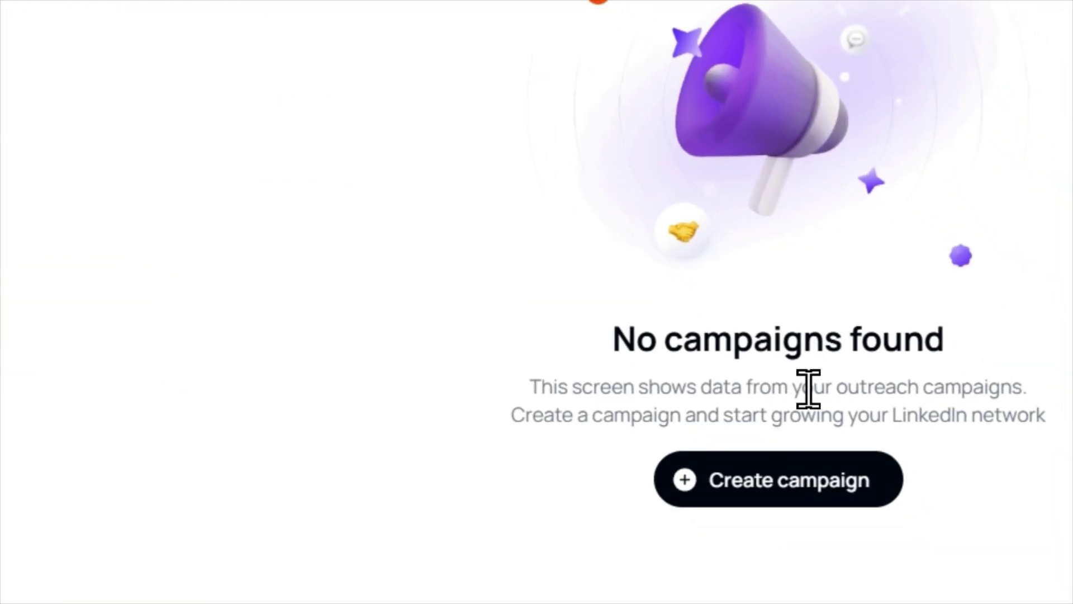
{"action": "left_click", "coordinate": [792, 480]}
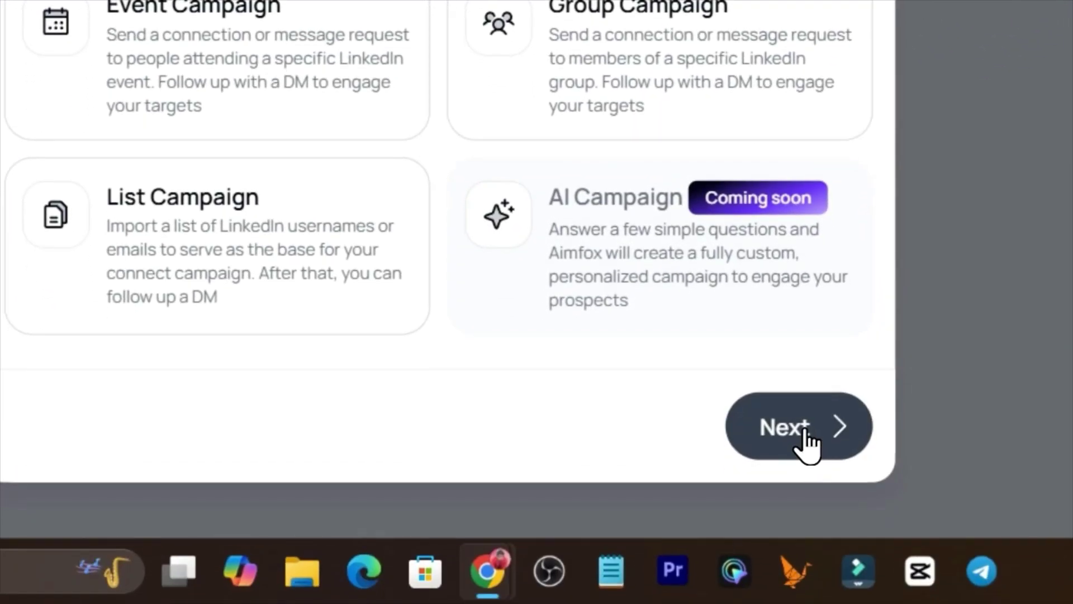
{"action": "left_click", "coordinate": [807, 439]}
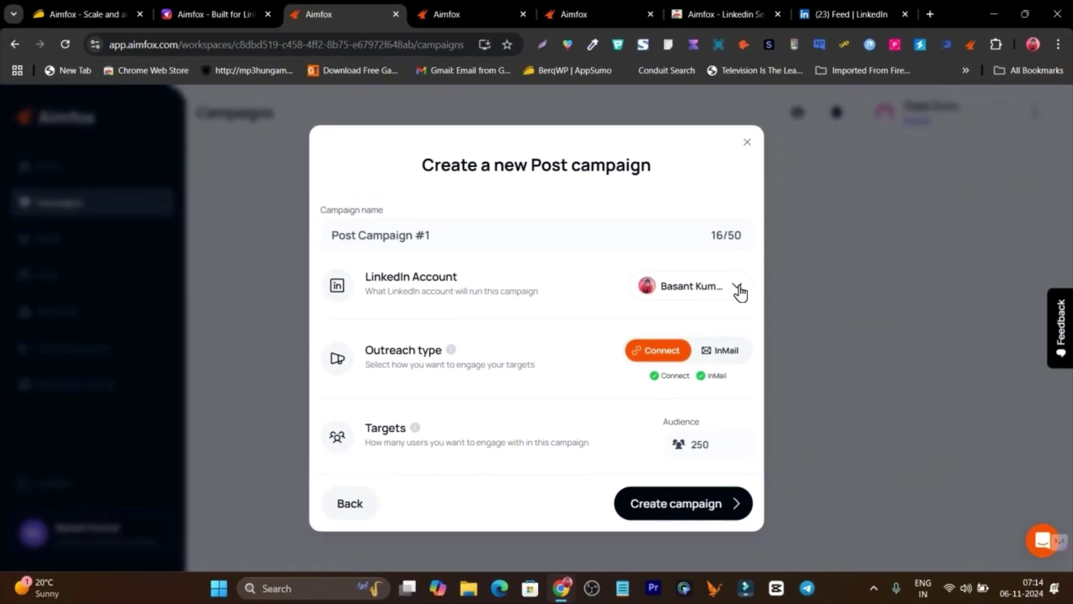
Check the LinkedIn account choices, switch the outreach type to InMail and set it back to Connect
{"action": "left_click", "coordinate": [987, 178]}
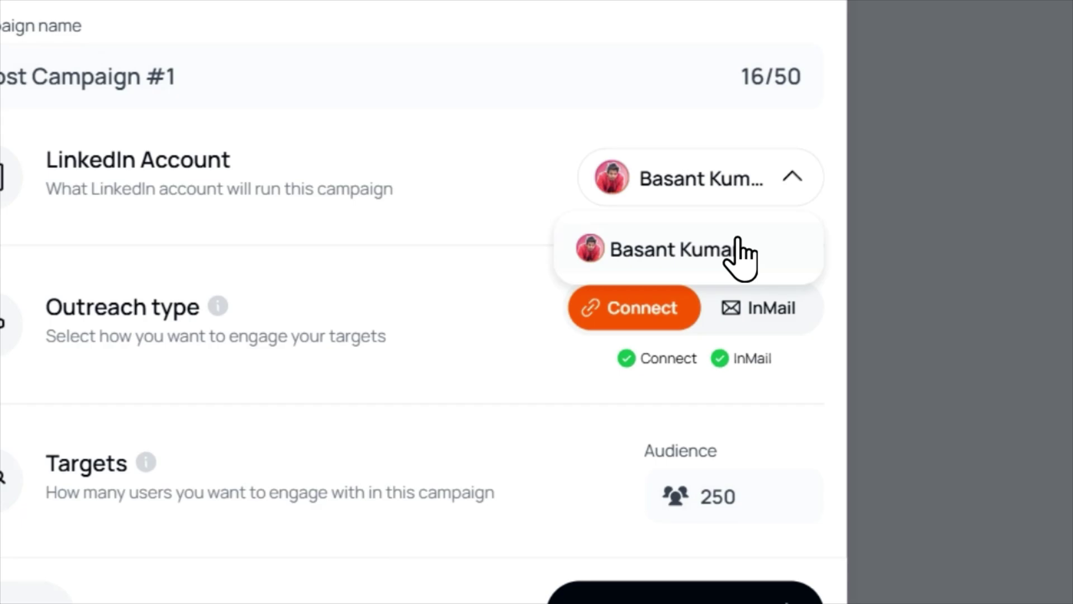
{"action": "left_click", "coordinate": [554, 175]}
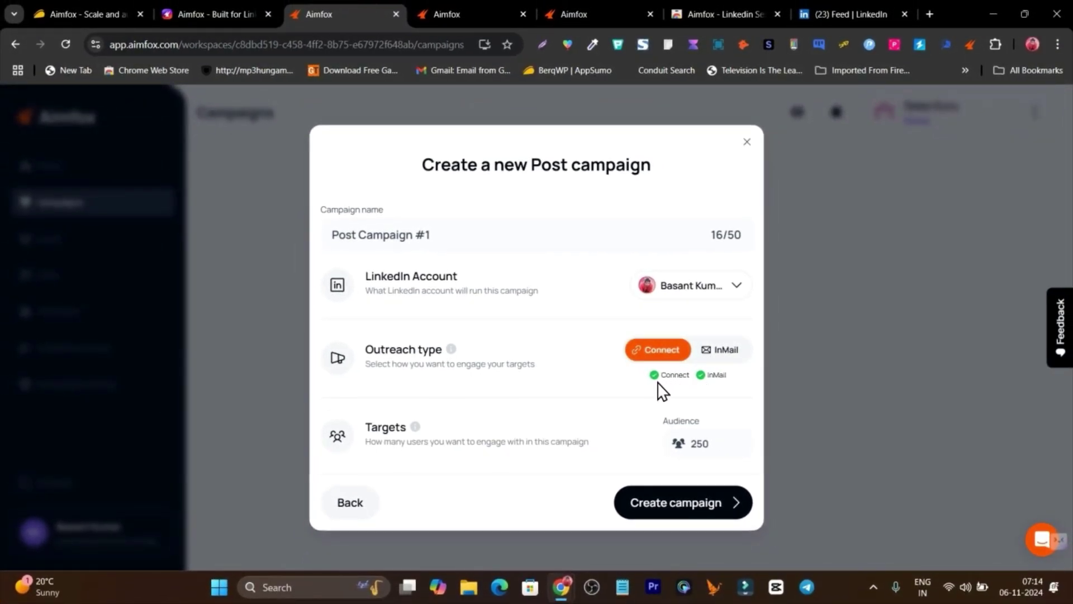
{"action": "left_click", "coordinate": [709, 354]}
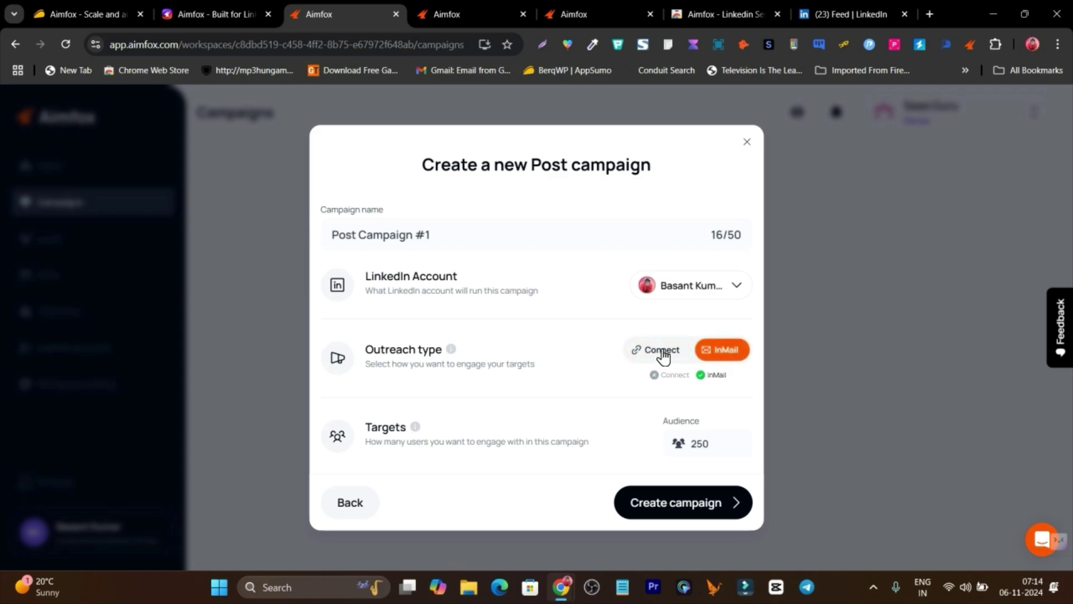
{"action": "left_click", "coordinate": [664, 357]}
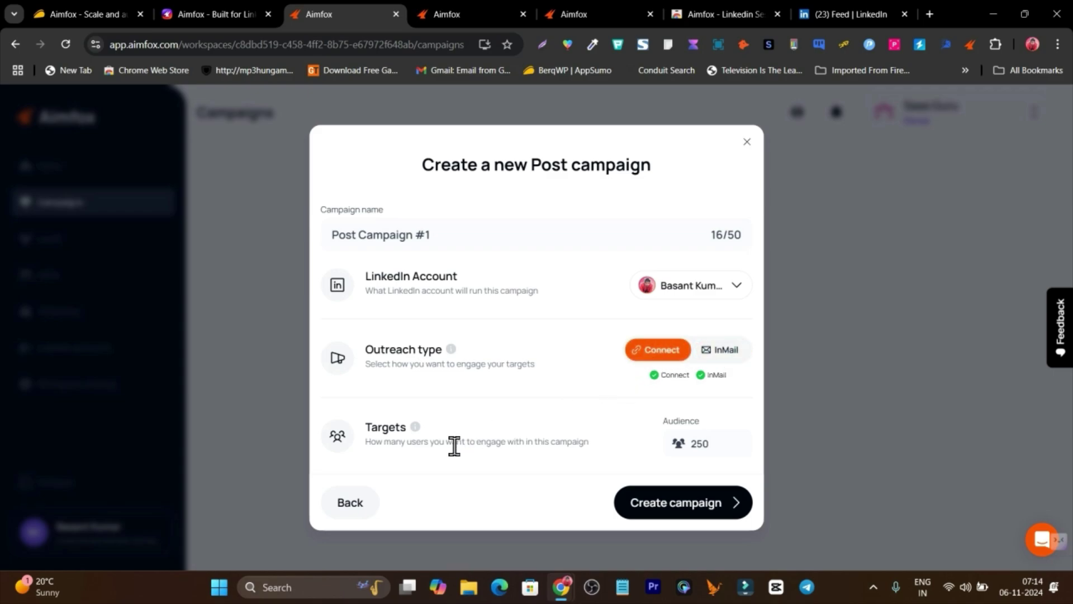
Create Post Campaign #1 with an audience of 250 targets
{"action": "left_click", "coordinate": [706, 444]}
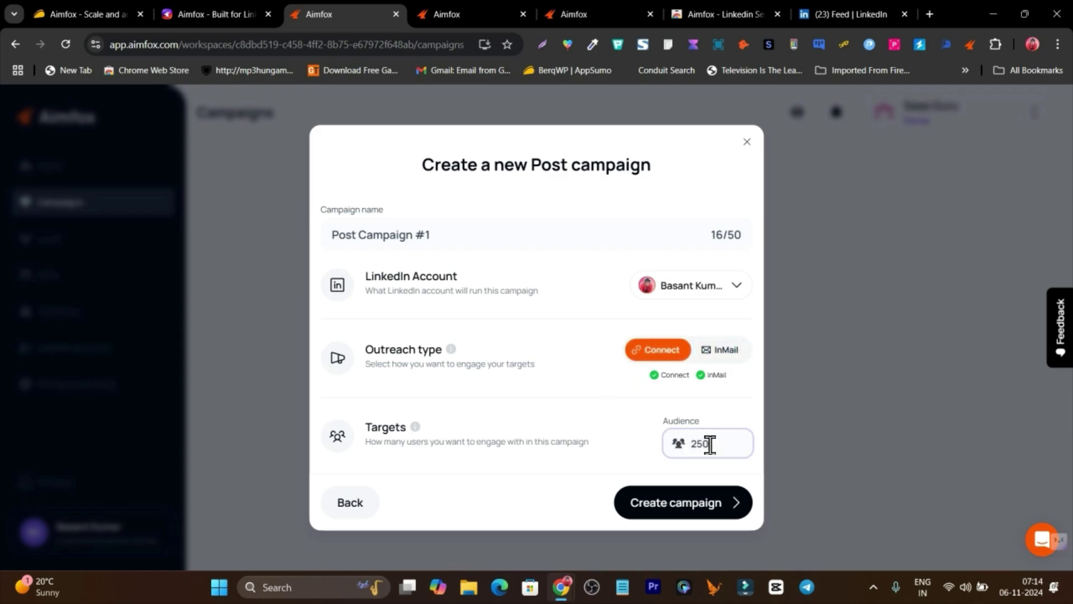
{"action": "double_click", "coordinate": [704, 445]}
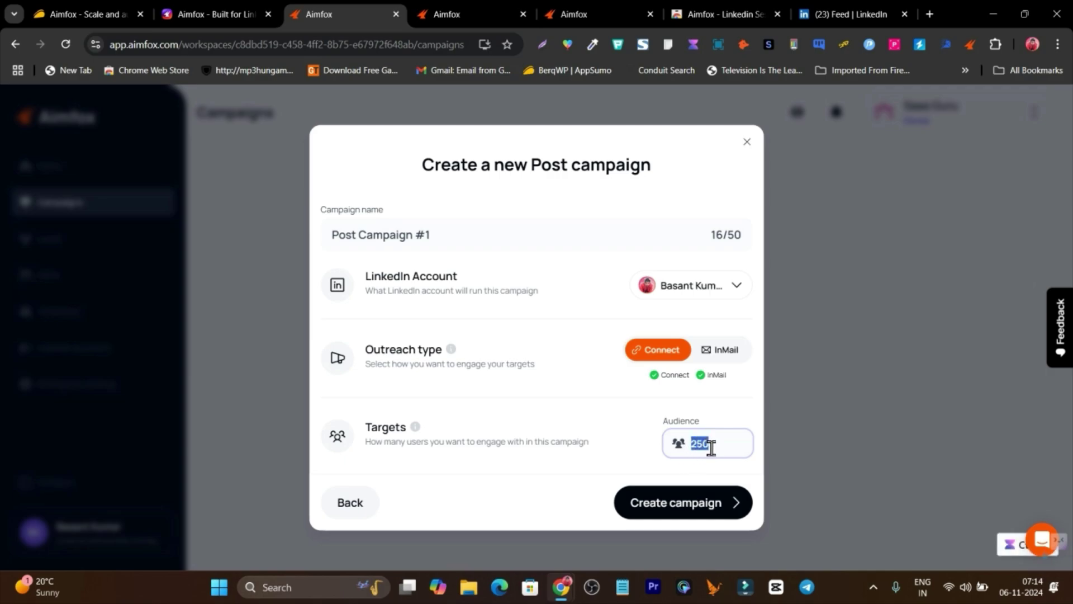
{"action": "left_click", "coordinate": [709, 445]}
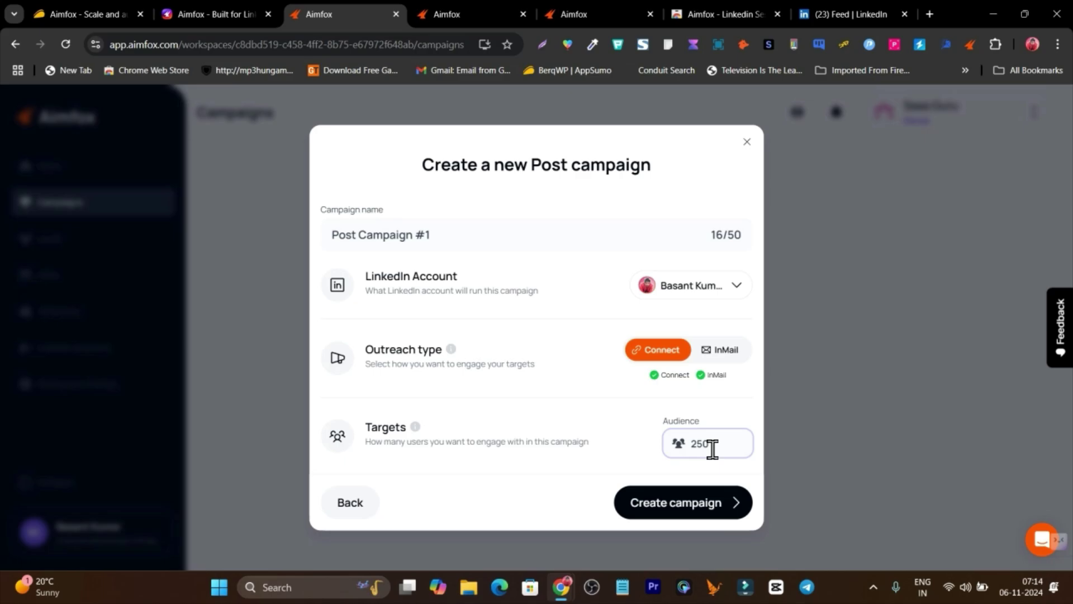
{"action": "left_click", "coordinate": [668, 507]}
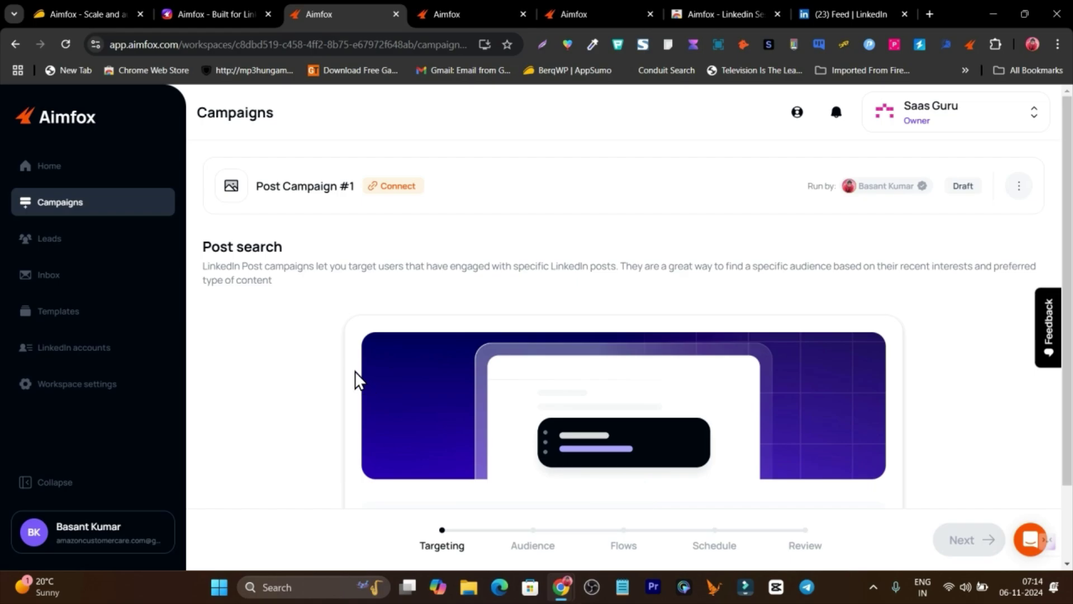
Examine the Post search targeting page and its post URL field
{"action": "scroll", "coordinate": [358, 379], "scroll_direction": "down", "scroll_amount": 2}
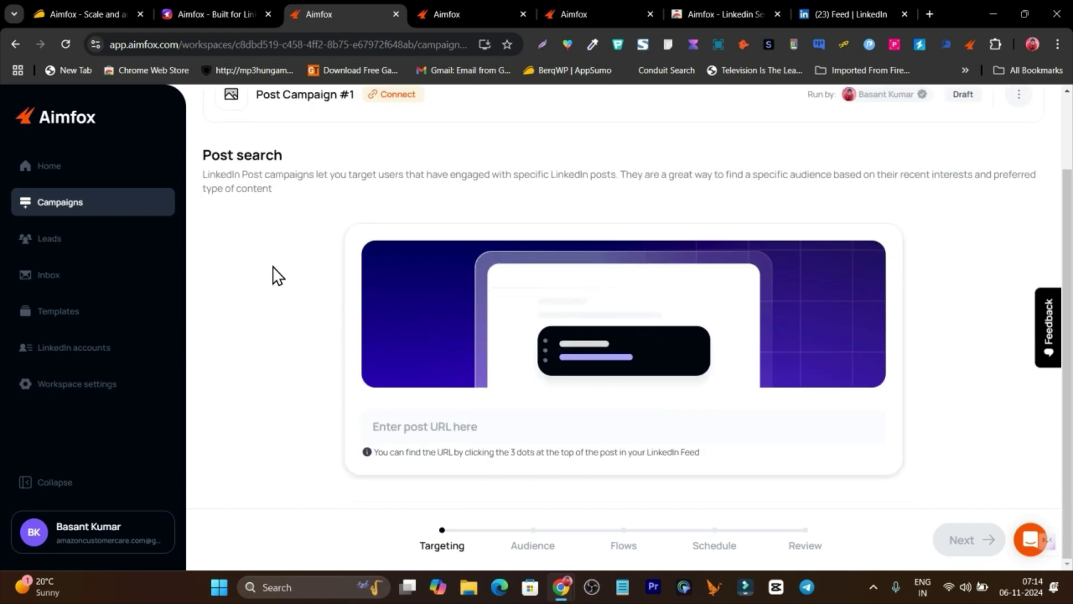
{"action": "scroll", "coordinate": [344, 243], "scroll_direction": "up", "scroll_amount": 2}
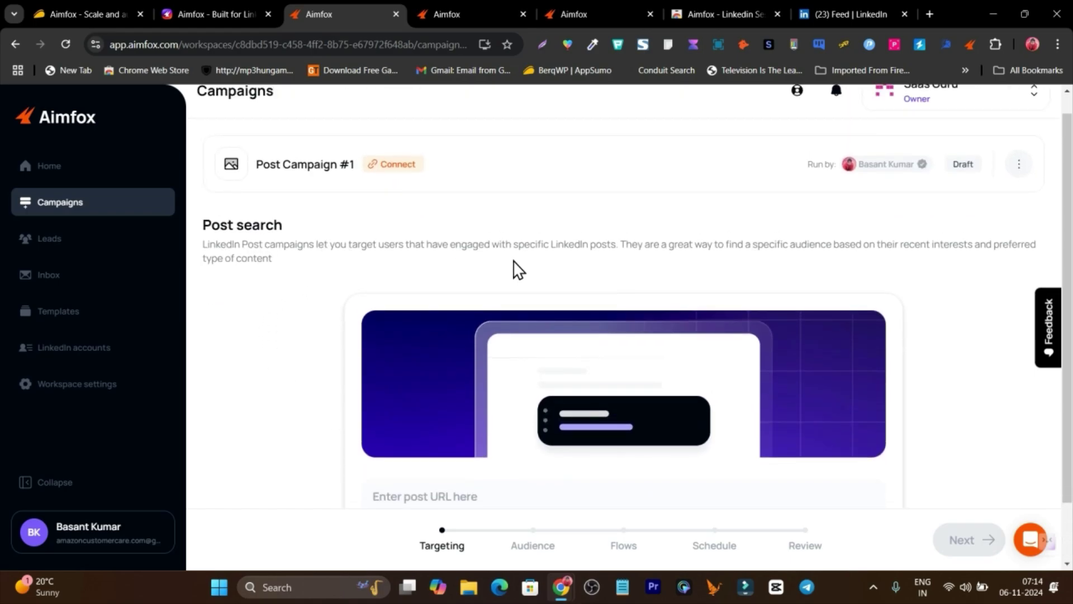
{"action": "scroll", "coordinate": [670, 270], "scroll_direction": "down", "scroll_amount": 2}
{"action": "left_click", "coordinate": [444, 430]}
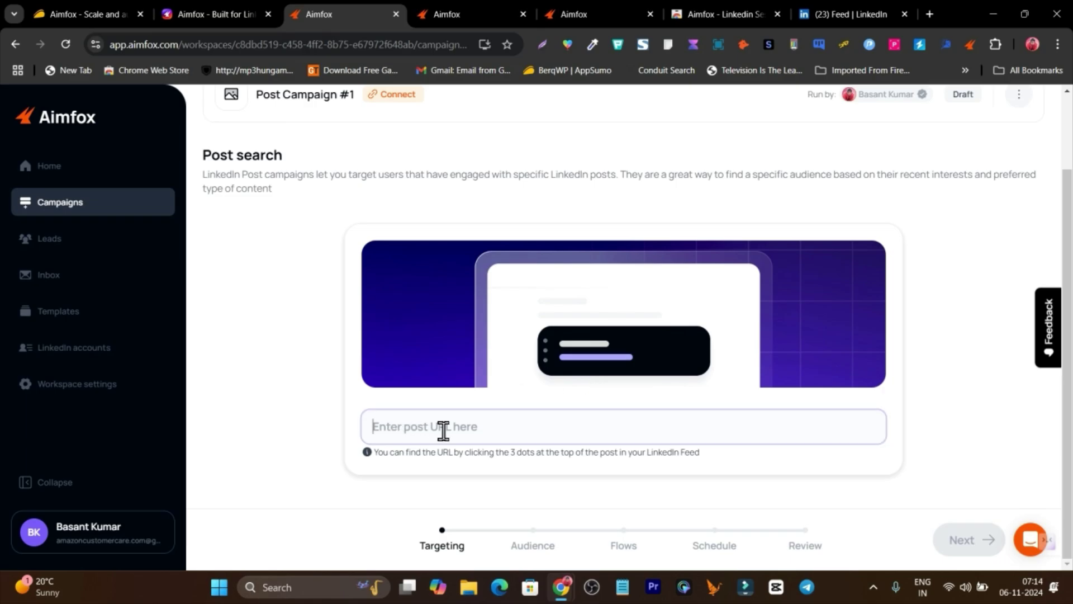
Switch to LinkedIn and open the post impressions analytics from the account's own profile, down to the top performing posts
{"action": "left_click", "coordinate": [854, 6]}
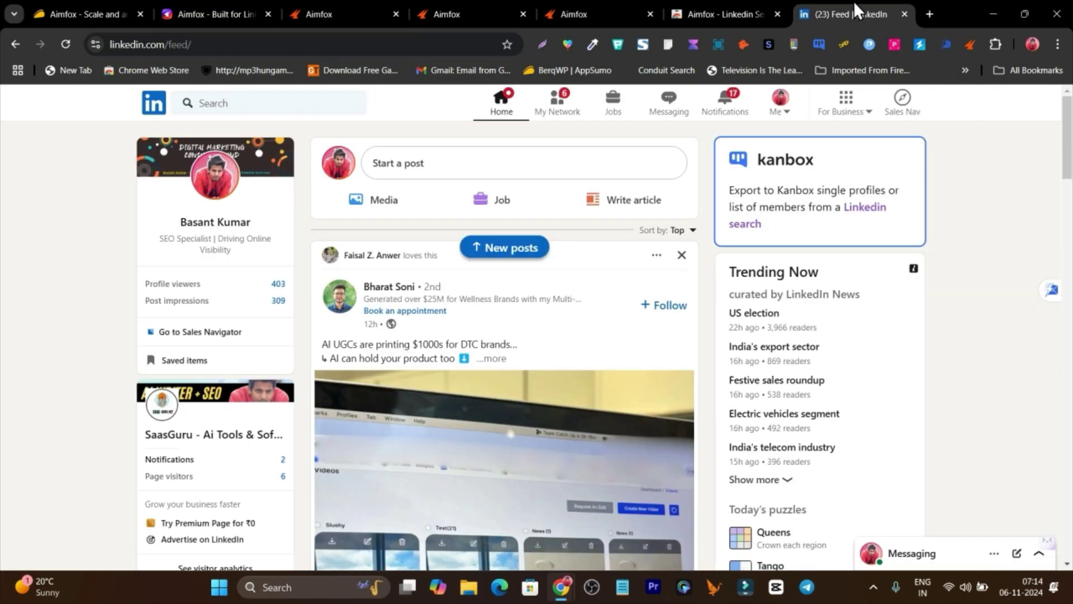
{"action": "left_click", "coordinate": [219, 230]}
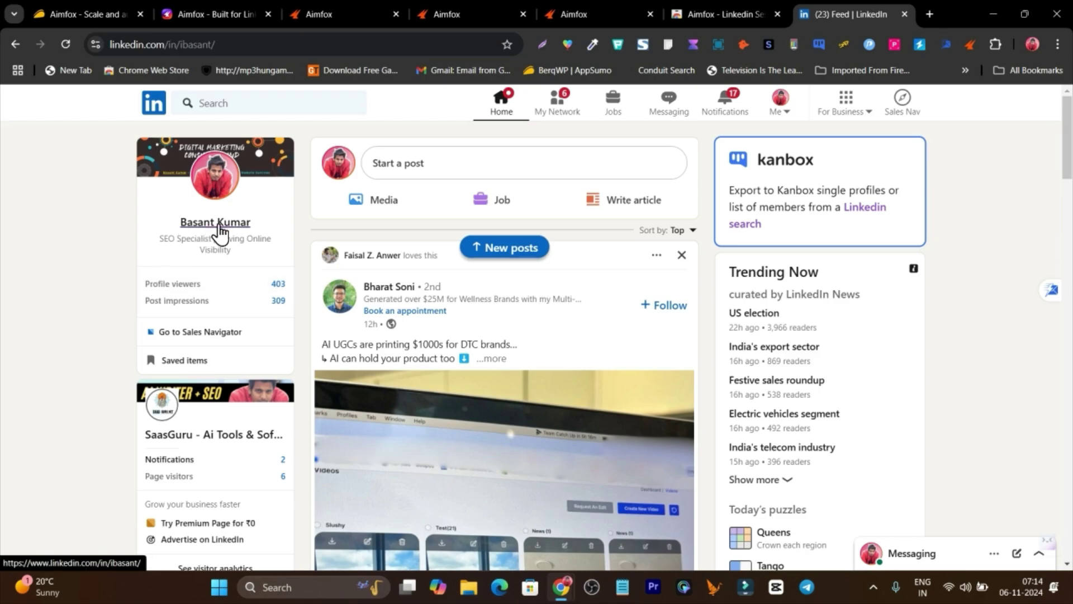
{"action": "scroll", "coordinate": [280, 297], "scroll_direction": "down", "scroll_amount": 5}
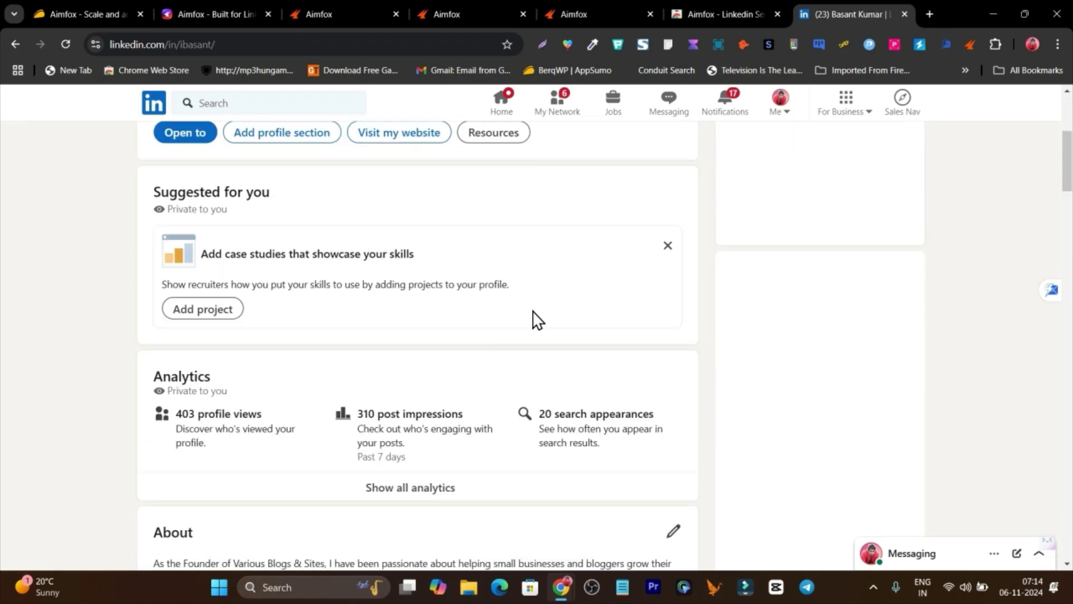
{"action": "scroll", "coordinate": [537, 319], "scroll_direction": "down", "scroll_amount": 5}
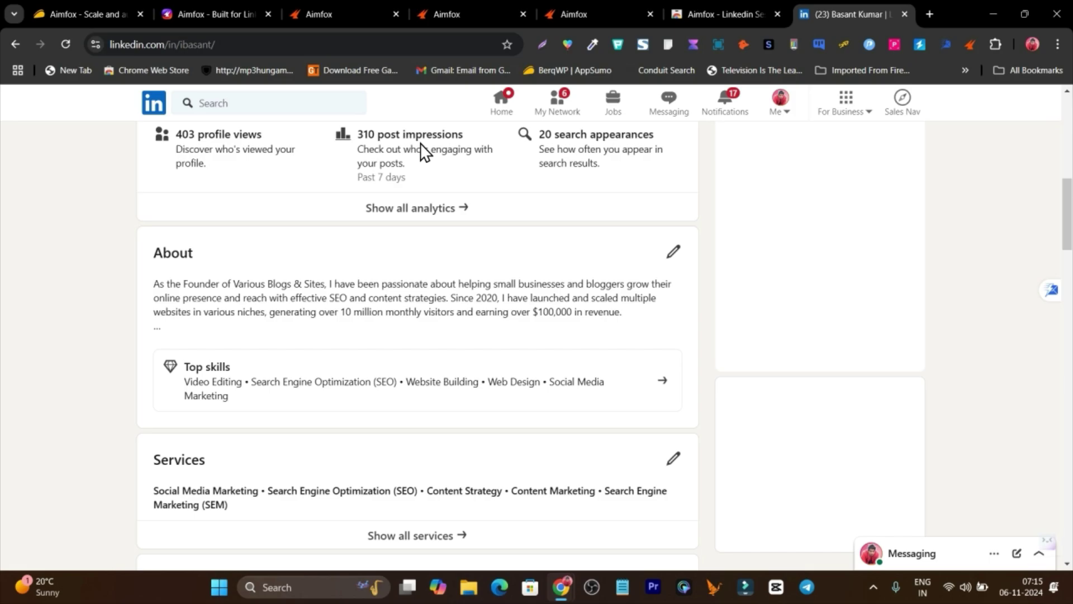
{"action": "scroll", "coordinate": [462, 235], "scroll_direction": "up", "scroll_amount": 4}
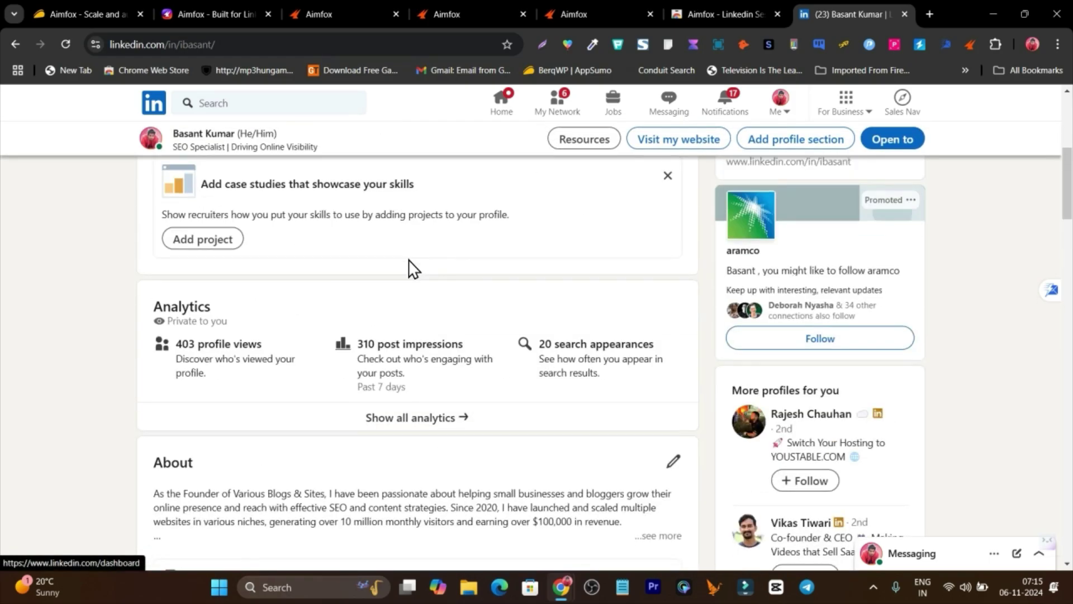
{"action": "left_click", "coordinate": [435, 348]}
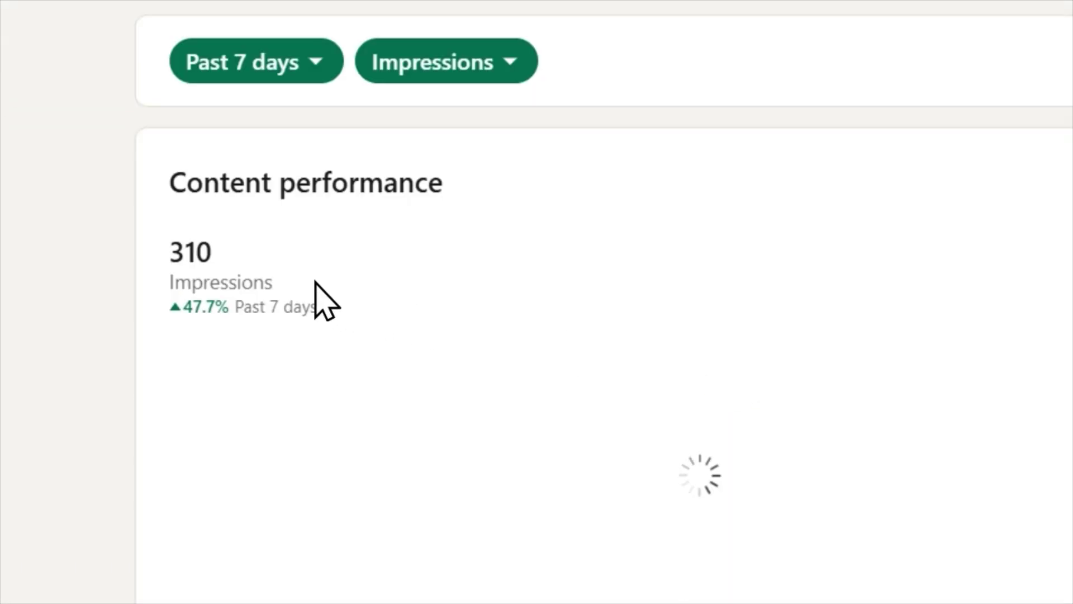
{"action": "scroll", "coordinate": [455, 462], "scroll_direction": "down", "scroll_amount": 10}
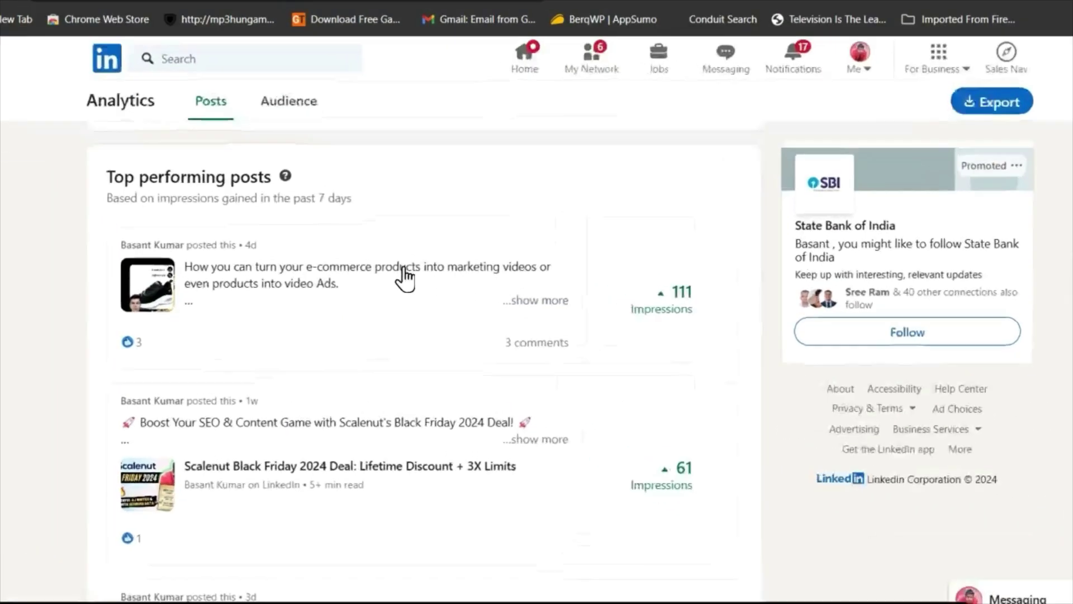
Open the top performing post about turning e-commerce products into marketing videos and copy its URL
{"action": "left_click", "coordinate": [377, 287]}
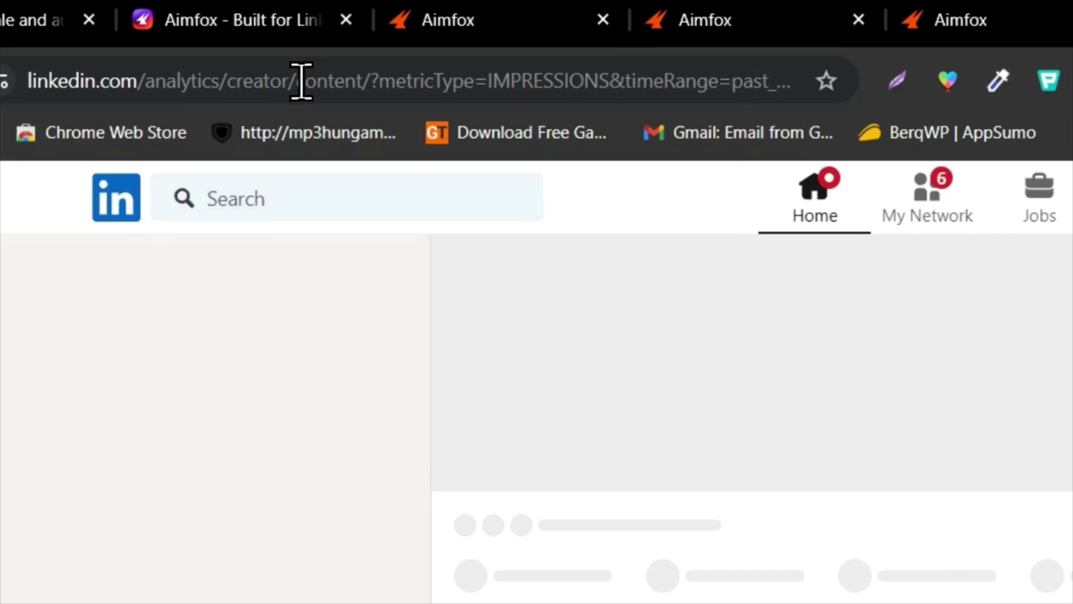
{"action": "left_click", "coordinate": [301, 81]}
{"action": "right_click", "coordinate": [308, 82]}
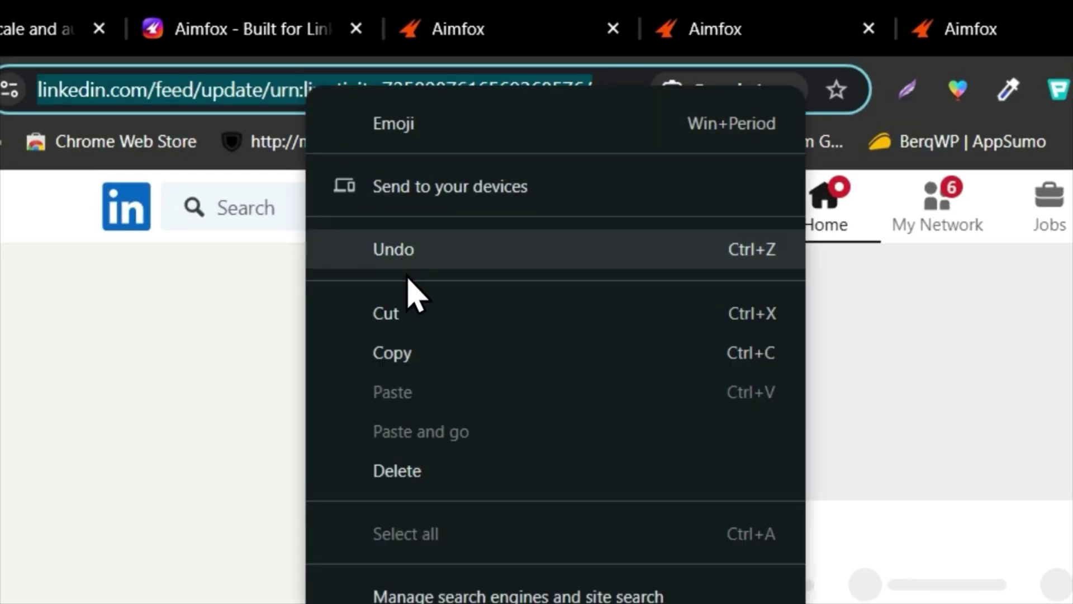
{"action": "left_click", "coordinate": [419, 343]}
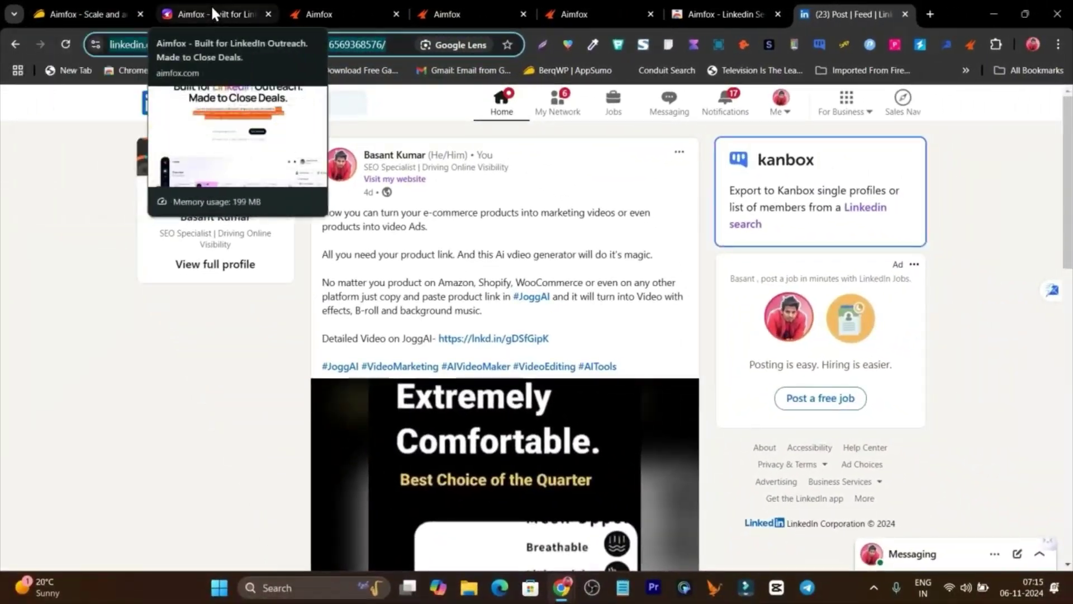
Switch back to the Aimfox draft campaign, load the copied post URL into Post search and review the post stats
{"action": "left_click", "coordinate": [240, 16]}
{"action": "left_click", "coordinate": [397, 17]}
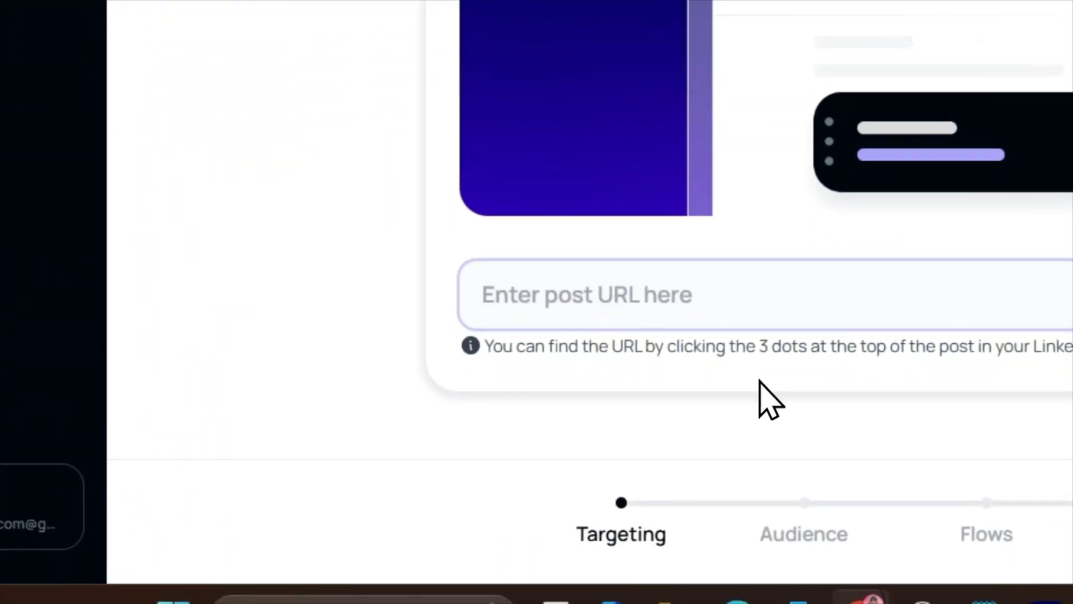
{"action": "scroll", "coordinate": [760, 397], "scroll_direction": "down", "scroll_amount": 5}
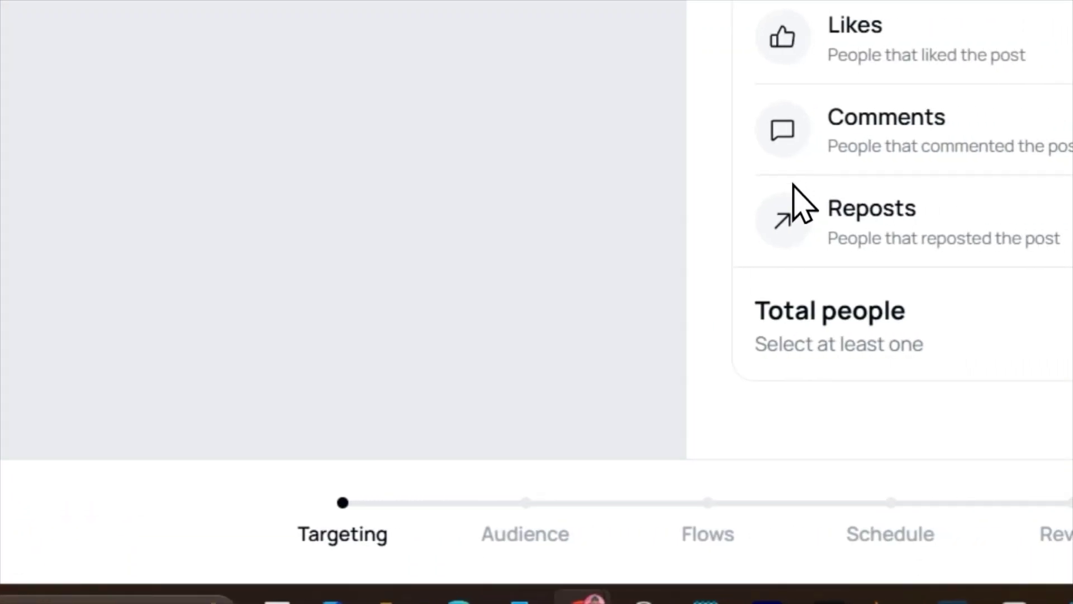
{"action": "scroll", "coordinate": [949, 206], "scroll_direction": "down", "scroll_amount": 3}
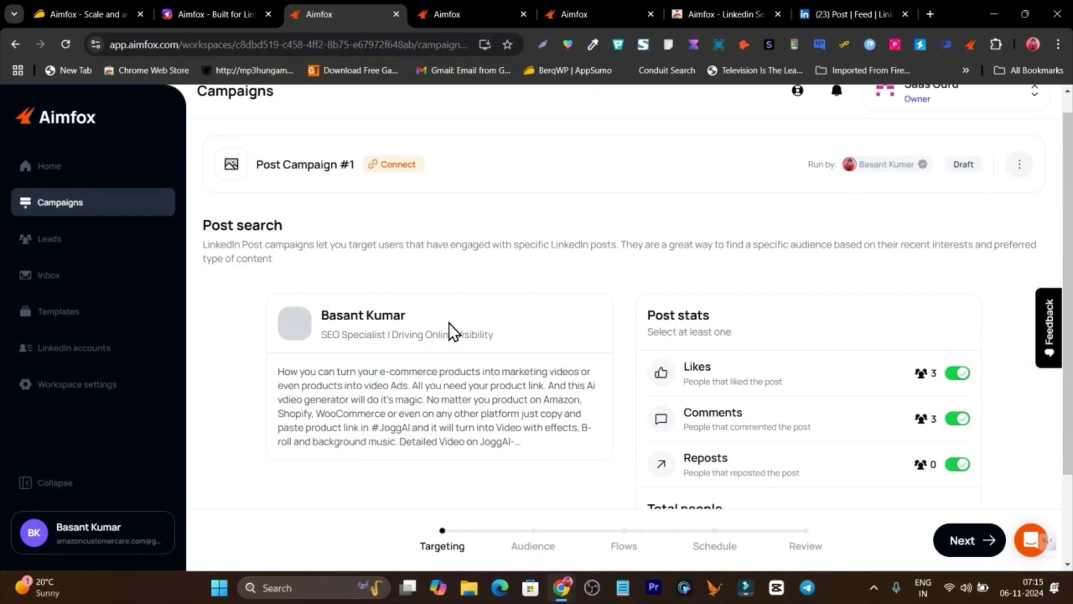
{"action": "scroll", "coordinate": [361, 330], "scroll_direction": "down", "scroll_amount": 2}
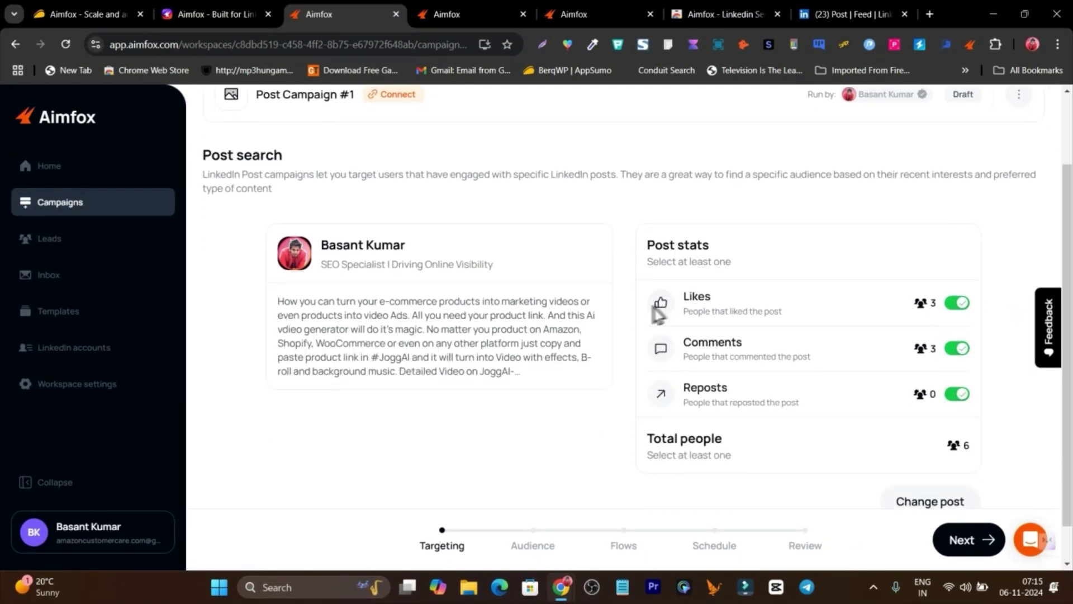
{"action": "scroll", "coordinate": [777, 358], "scroll_direction": "down", "scroll_amount": 1}
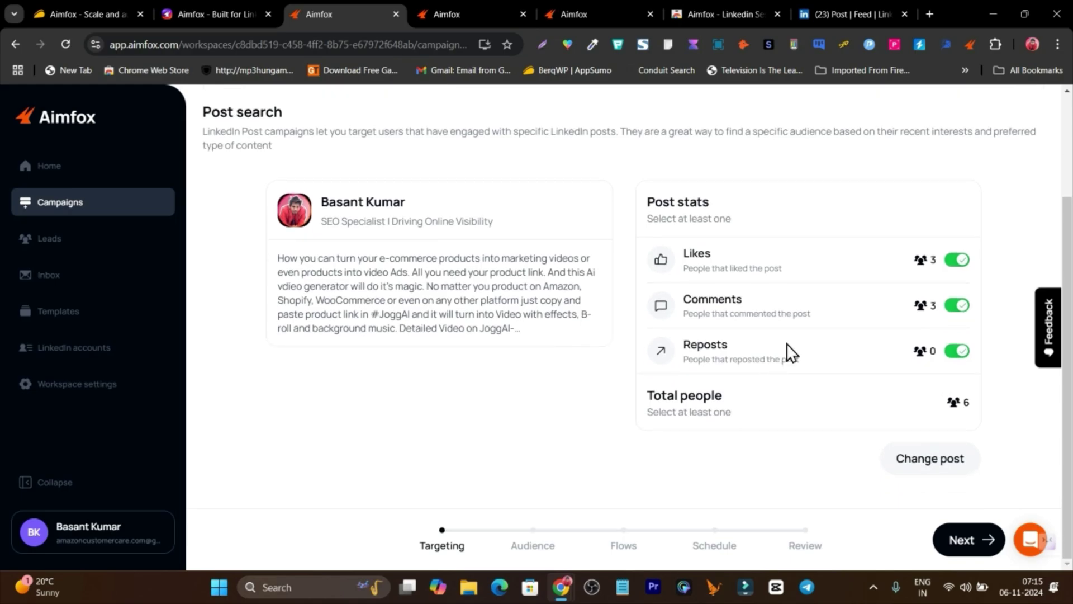
Accept the post targeting and the audience preview, and advance Post Campaign #1 to its Connect Flow setup
{"action": "left_click", "coordinate": [968, 549]}
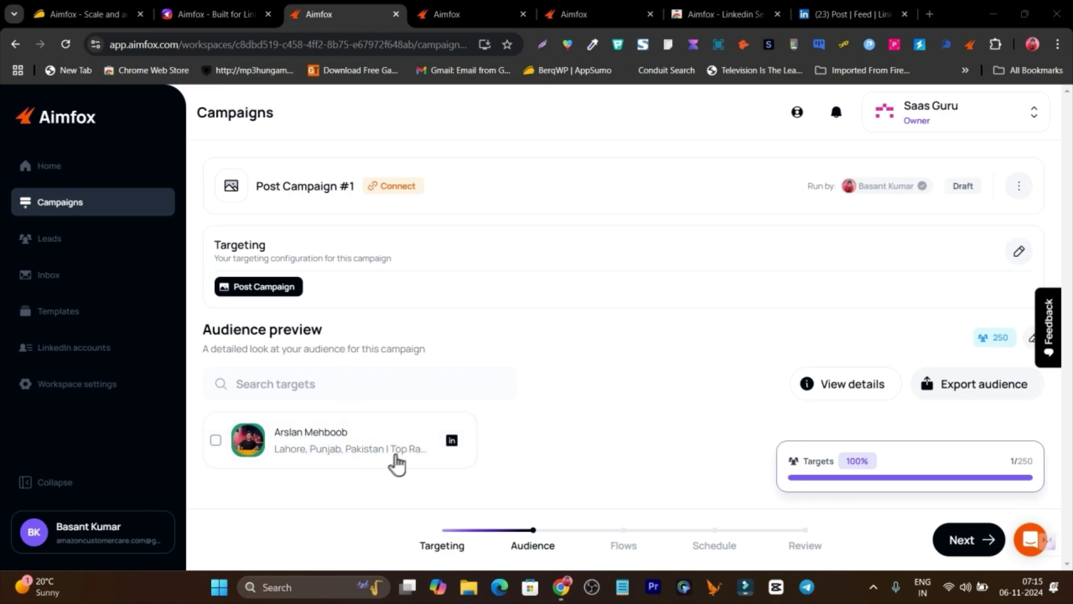
{"action": "left_click", "coordinate": [975, 541]}
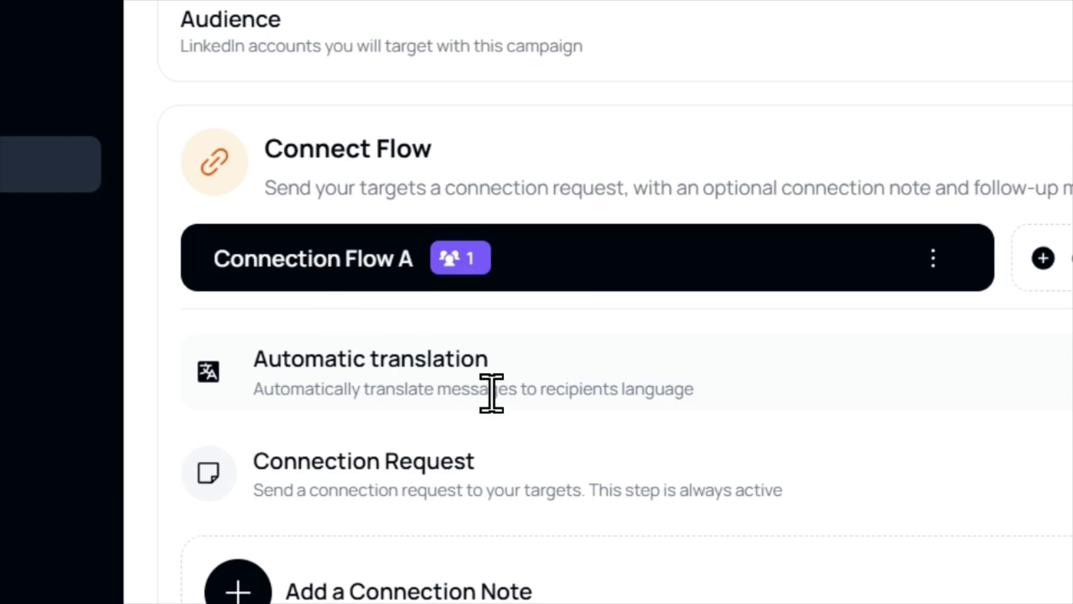
{"action": "scroll", "coordinate": [492, 393], "scroll_direction": "down", "scroll_amount": 4}
{"action": "scroll", "coordinate": [491, 393], "scroll_direction": "up", "scroll_amount": 5}
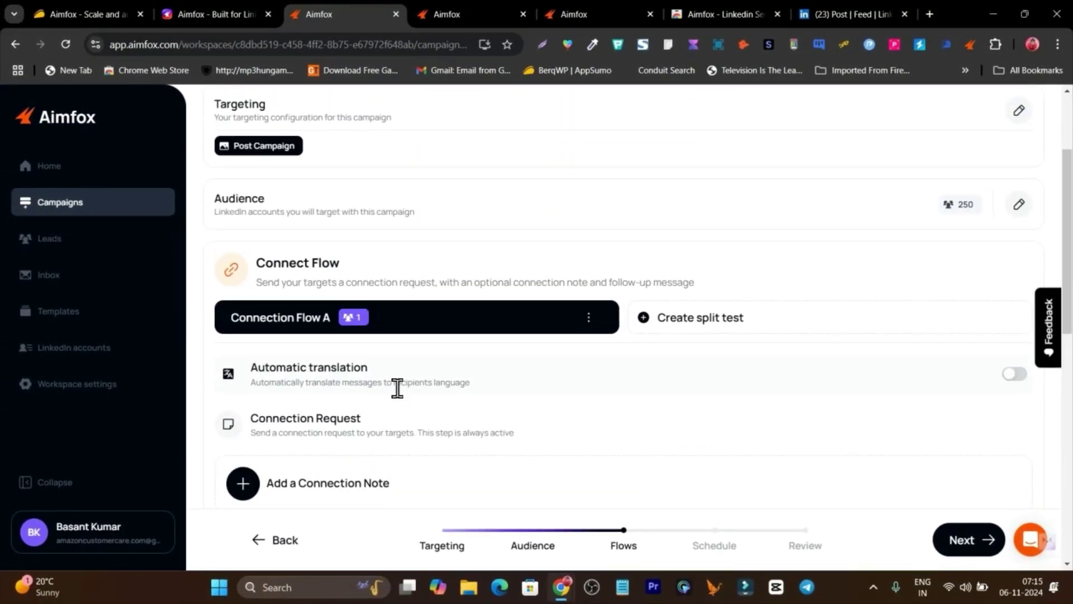
Try automatic translation for Connection Flow A and switch it off again
{"action": "scroll", "coordinate": [397, 387], "scroll_direction": "down", "scroll_amount": 1}
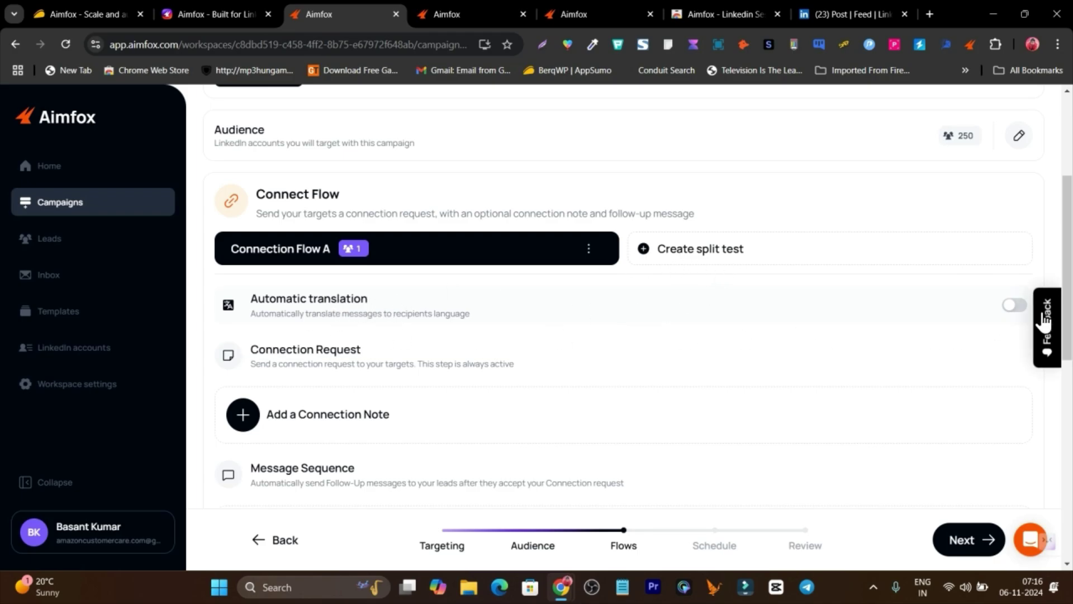
{"action": "left_click", "coordinate": [1016, 309]}
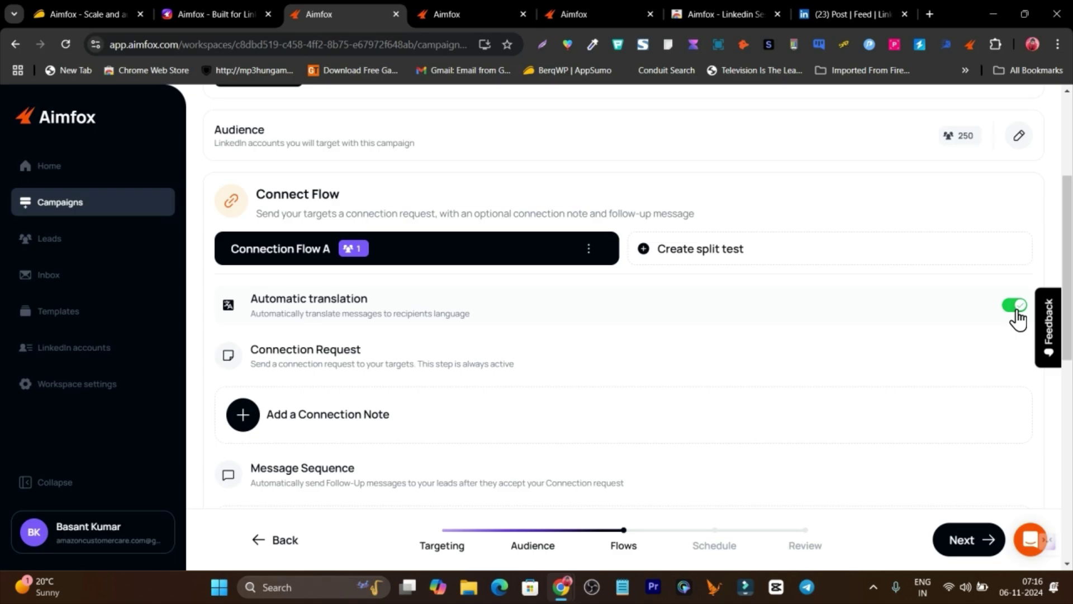
{"action": "left_click", "coordinate": [1016, 309]}
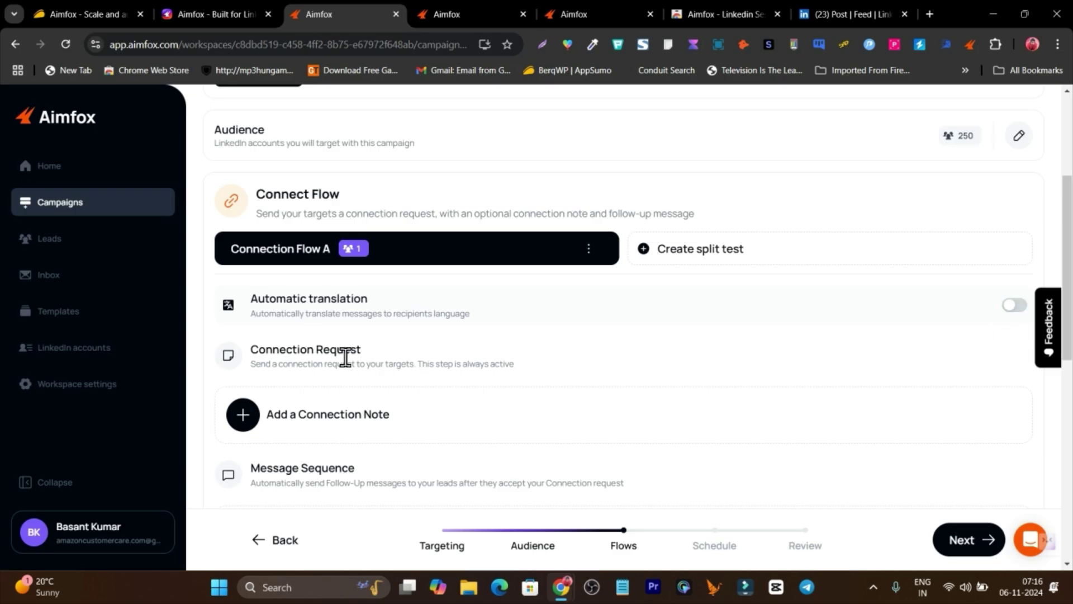
Add a connection note to the connection request and start a new note template named "Connection request"
{"action": "scroll", "coordinate": [345, 358], "scroll_direction": "down", "scroll_amount": 2}
{"action": "left_click", "coordinate": [339, 285]}
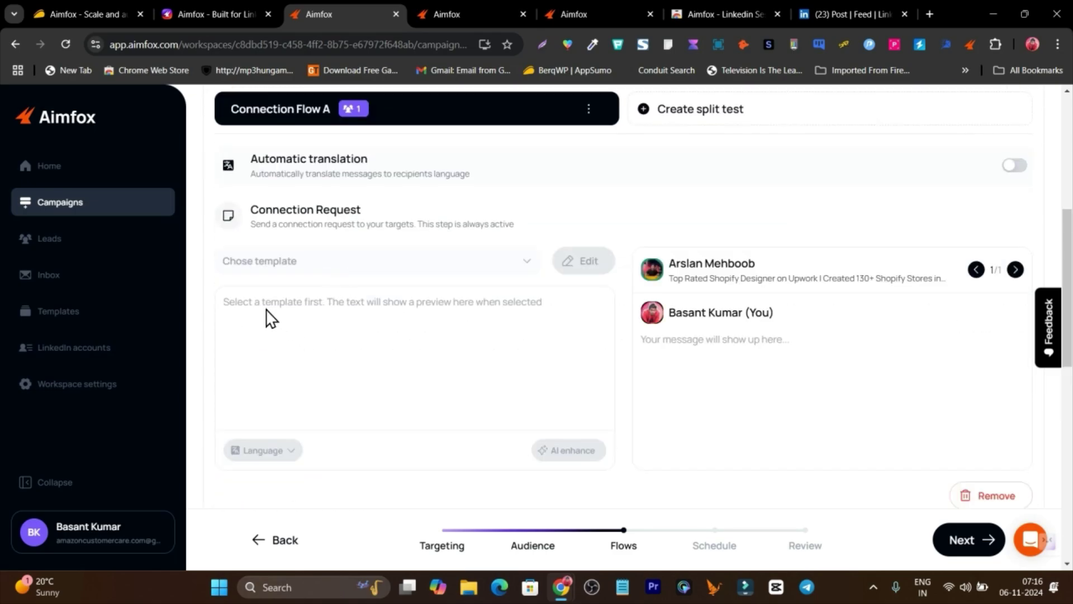
{"action": "left_click", "coordinate": [302, 278]}
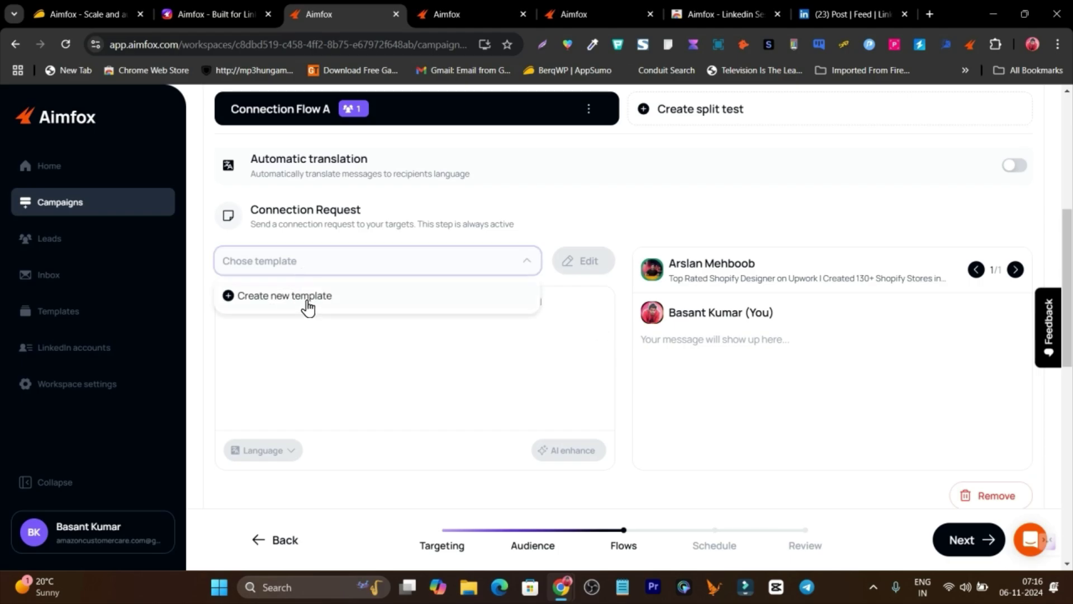
{"action": "left_click", "coordinate": [308, 306]}
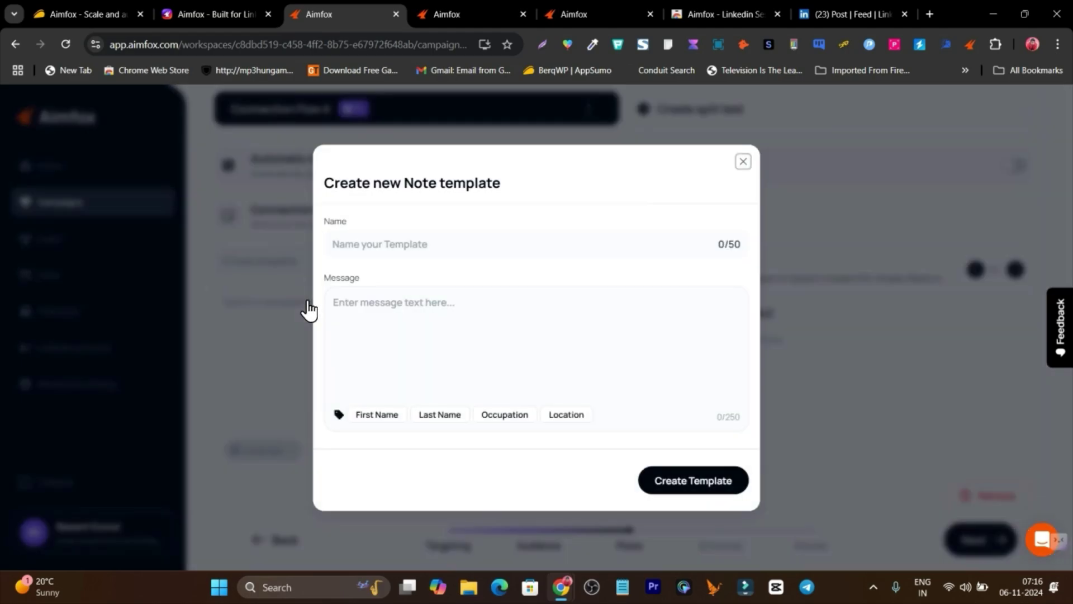
{"action": "left_click", "coordinate": [393, 244]}
{"action": "type", "text": "Connection request"}
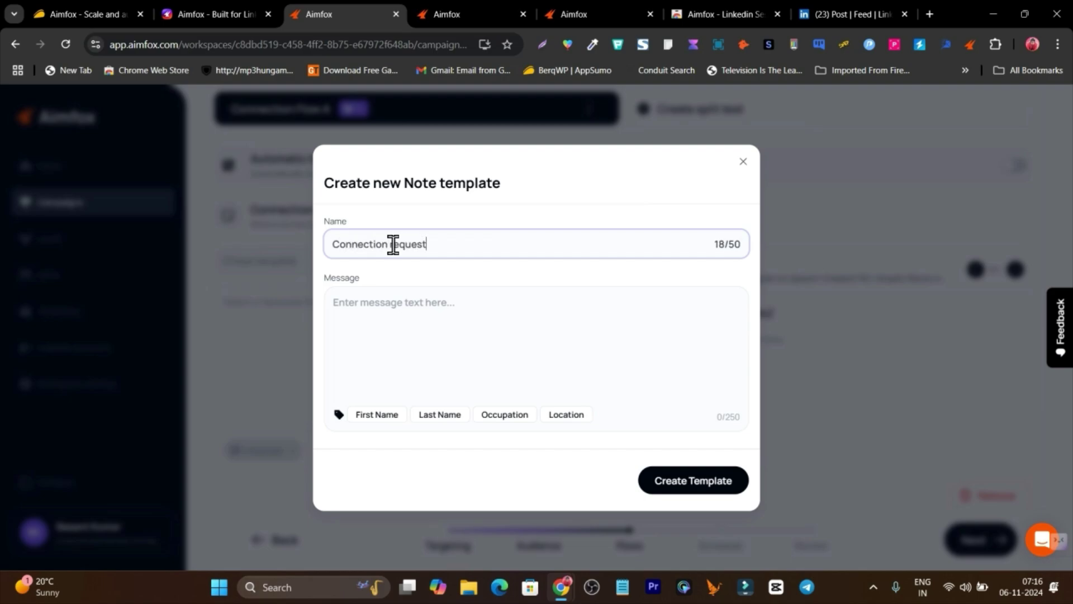
Write the message "HI, FIRST_NAME Just visited your profile and want to connect" using the first-name variable, and create the template
{"action": "left_click", "coordinate": [389, 313]}
{"action": "type", "text": "Hi"}
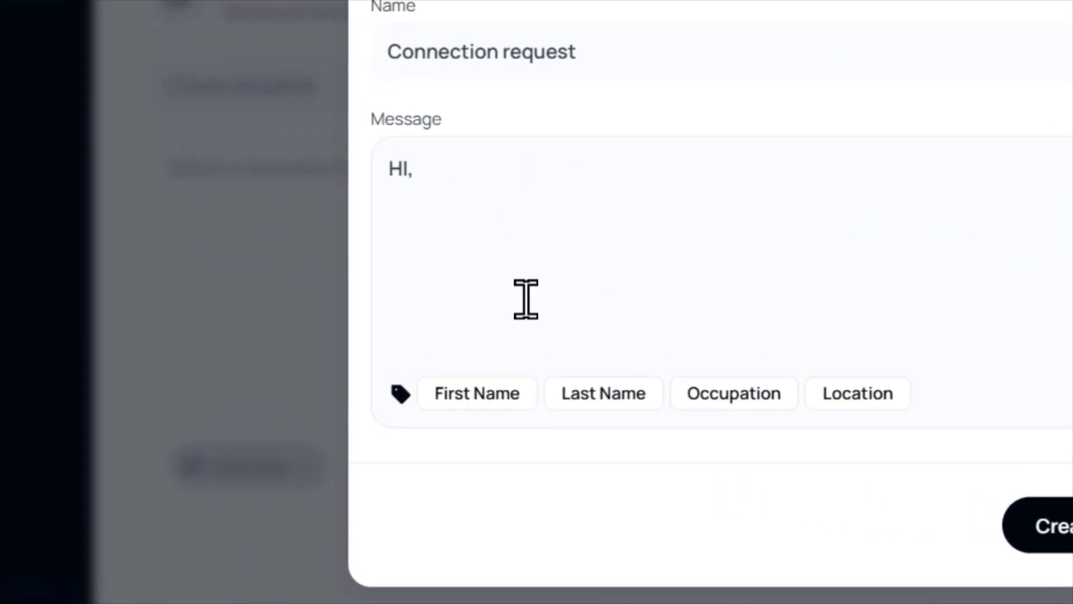
{"action": "left_click", "coordinate": [476, 404]}
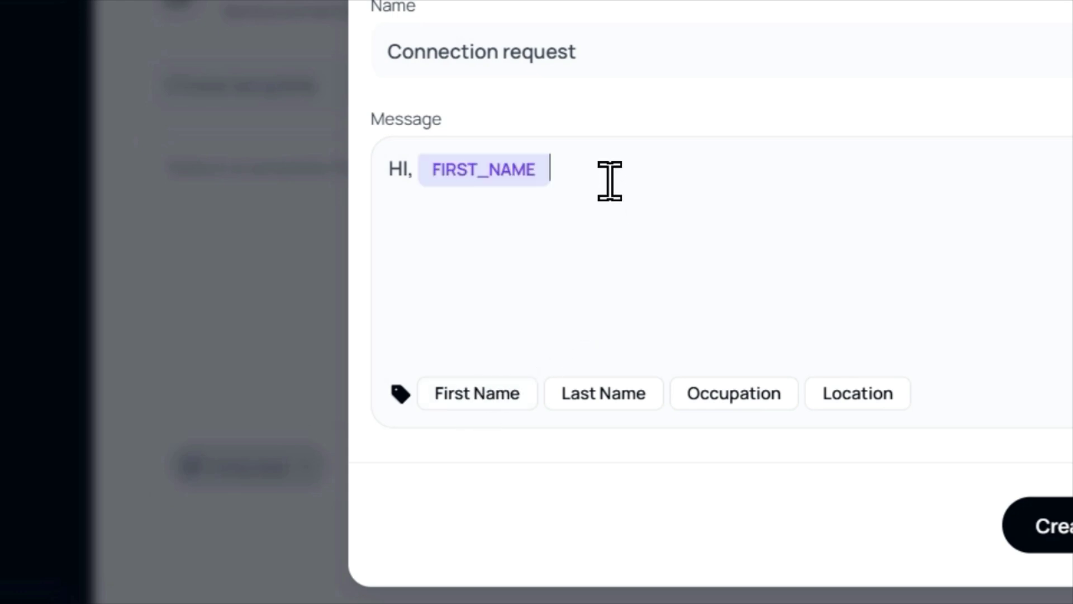
{"action": "type", "text": "Just visited your profile and want to com"}
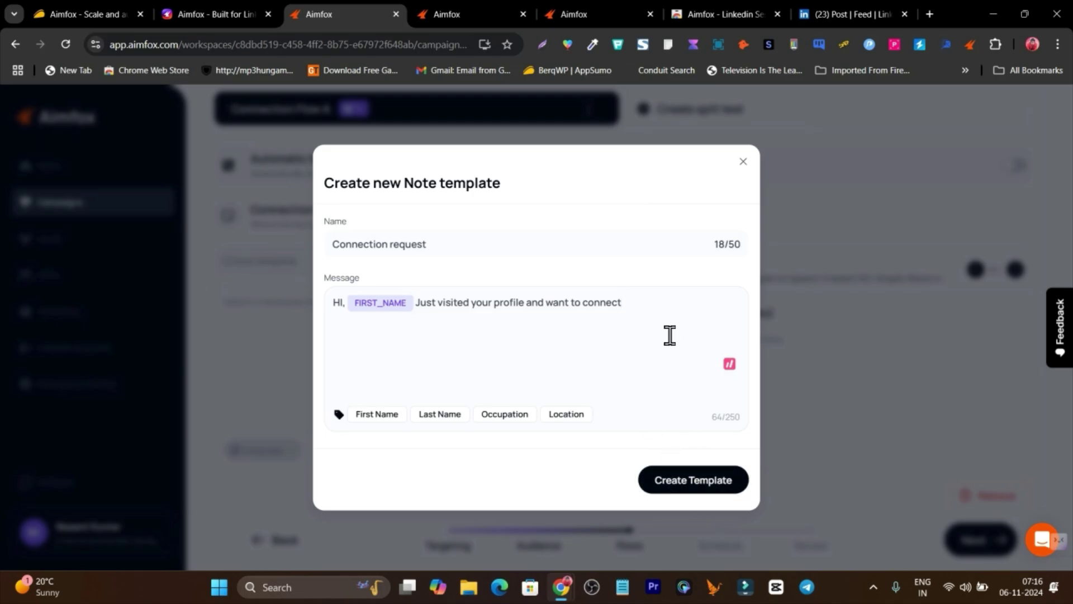
{"action": "left_click", "coordinate": [687, 482]}
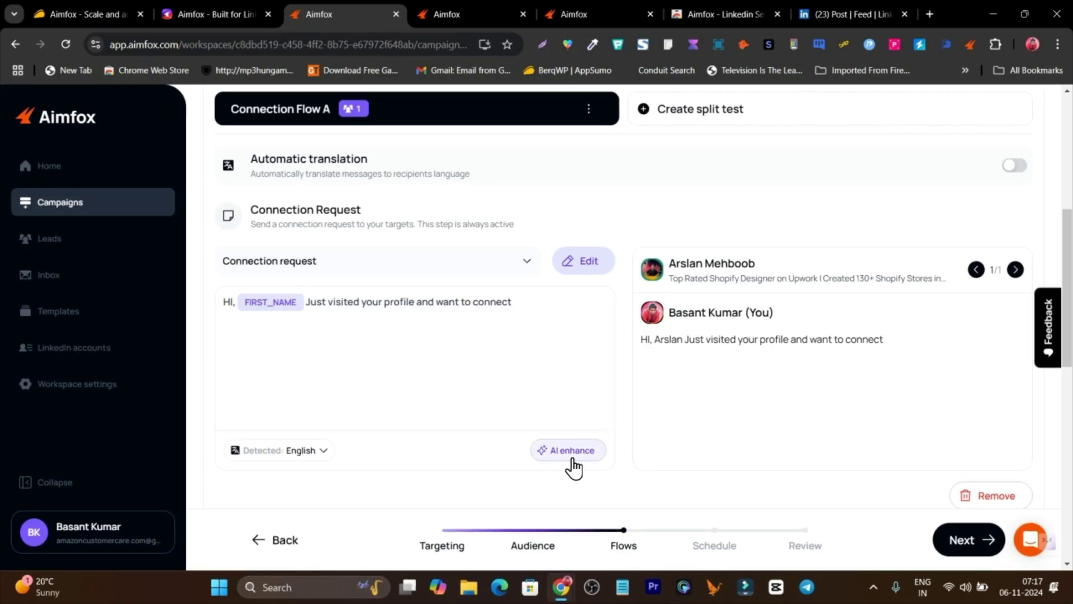
Enhance the connection note with AI and compare the personalized preview with the original template text
{"action": "left_click", "coordinate": [571, 452]}
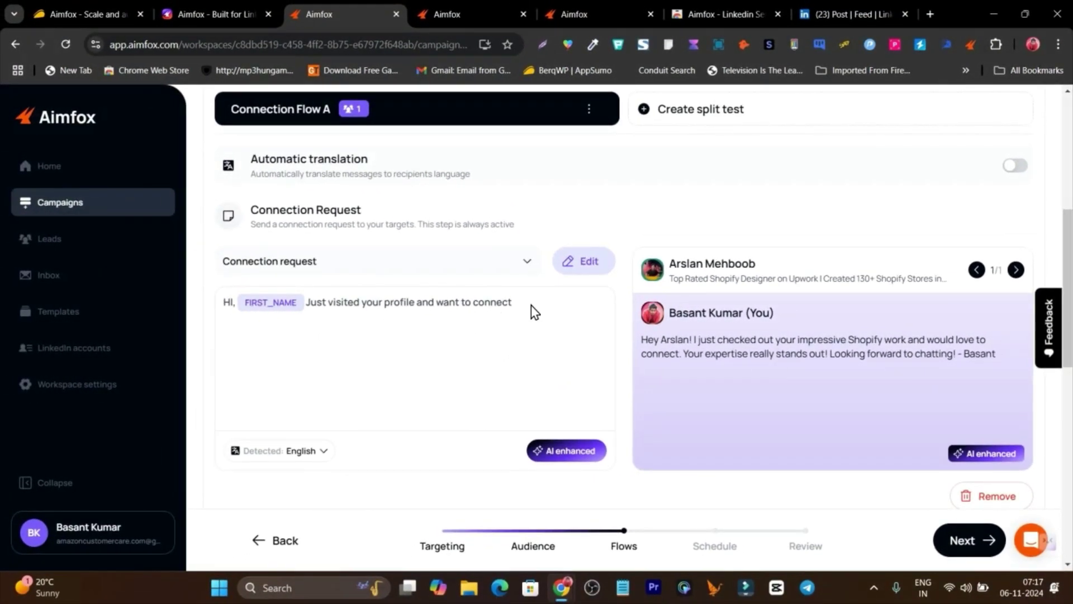
{"action": "left_click_drag", "start_coordinate": [446, 295], "coordinate": [140, 317]}
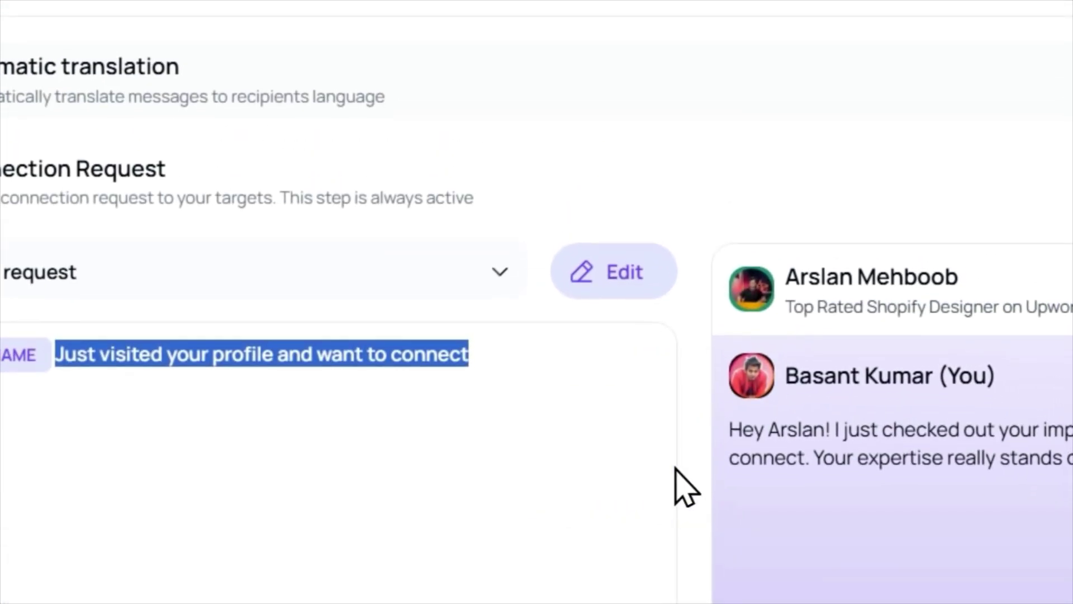
{"action": "left_click_drag", "start_coordinate": [911, 73], "coordinate": [1041, 74]}
{"action": "left_click_drag", "start_coordinate": [350, 444], "coordinate": [560, 457]}
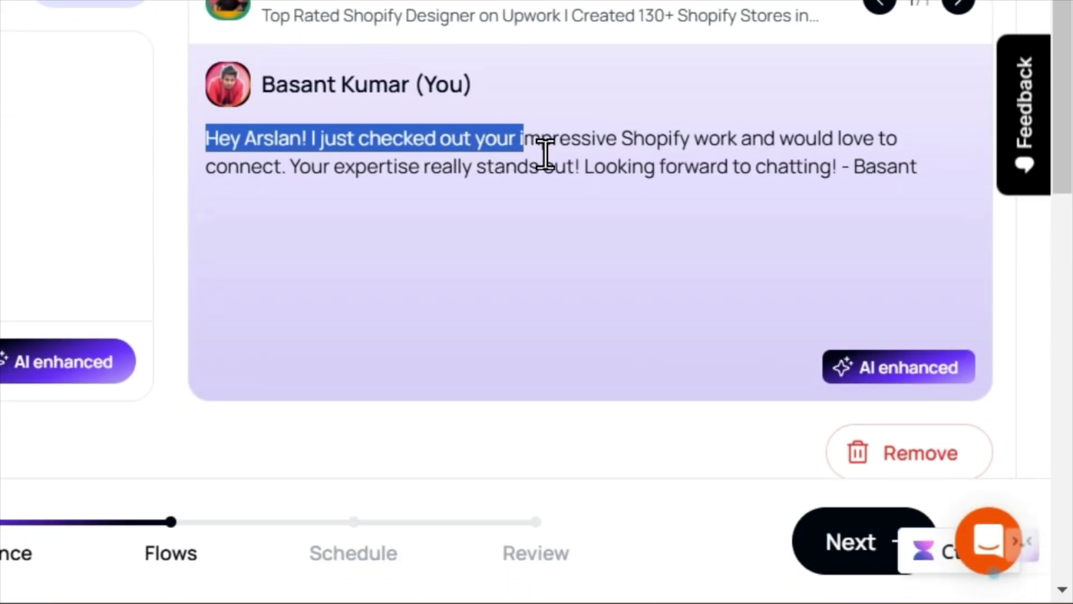
{"action": "left_click_drag", "start_coordinate": [545, 153], "coordinate": [754, 143]}
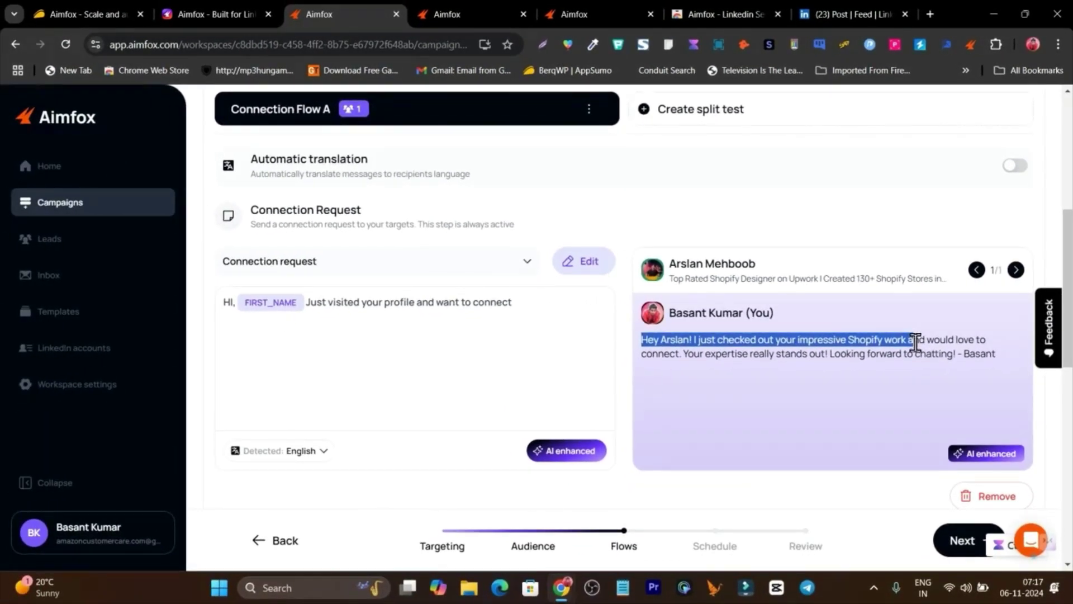
{"action": "left_click_drag", "start_coordinate": [911, 341], "coordinate": [806, 351]}
{"action": "left_click_drag", "start_coordinate": [539, 159], "coordinate": [518, 141]}
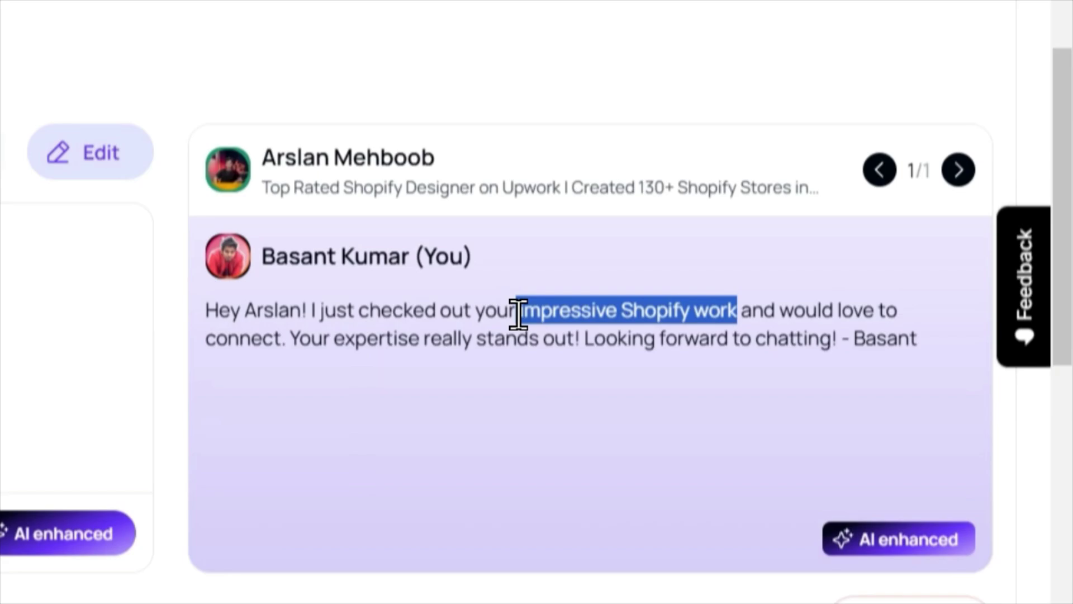
{"action": "left_click", "coordinate": [832, 167]}
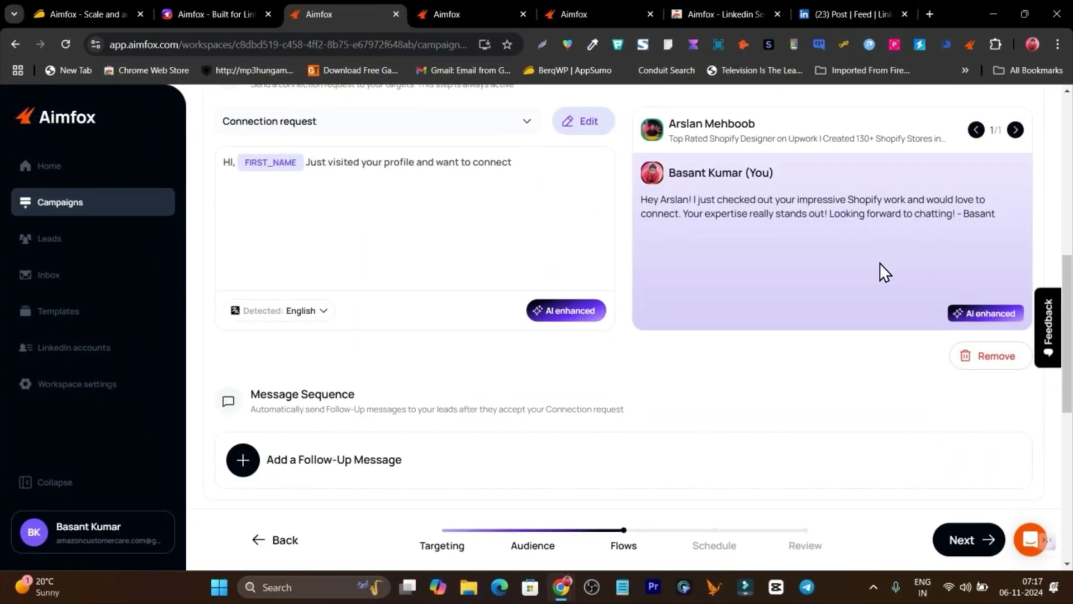
Add a follow-up message to the message sequence, using the existing "Connection Request" template
{"action": "scroll", "coordinate": [752, 319], "scroll_direction": "down", "scroll_amount": 3}
{"action": "left_click", "coordinate": [285, 331]}
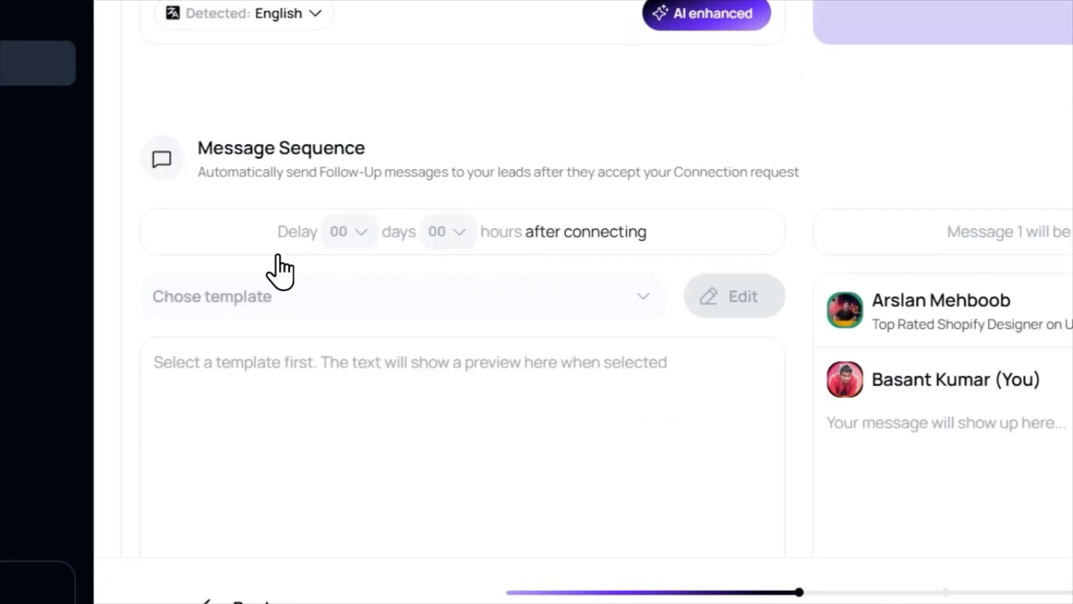
{"action": "left_click", "coordinate": [383, 300]}
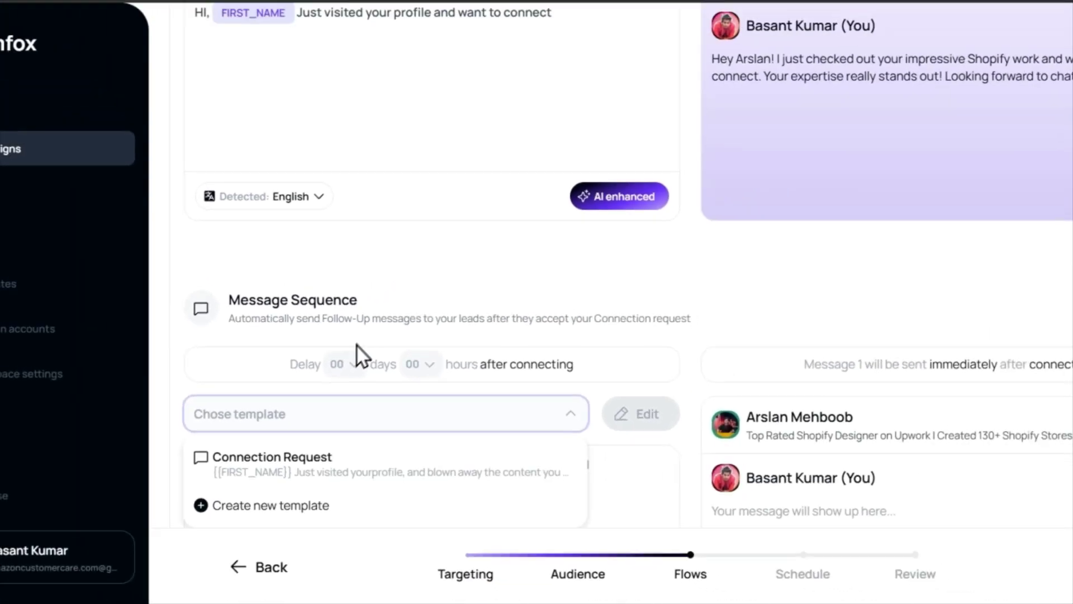
{"action": "scroll", "coordinate": [315, 451], "scroll_direction": "down", "scroll_amount": 2}
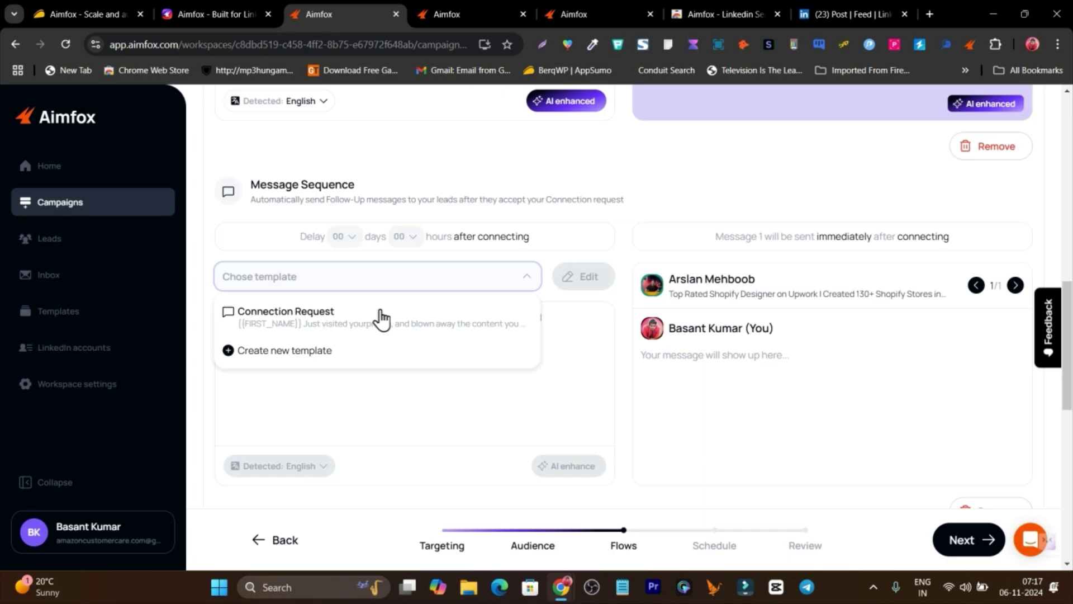
{"action": "left_click", "coordinate": [335, 316]}
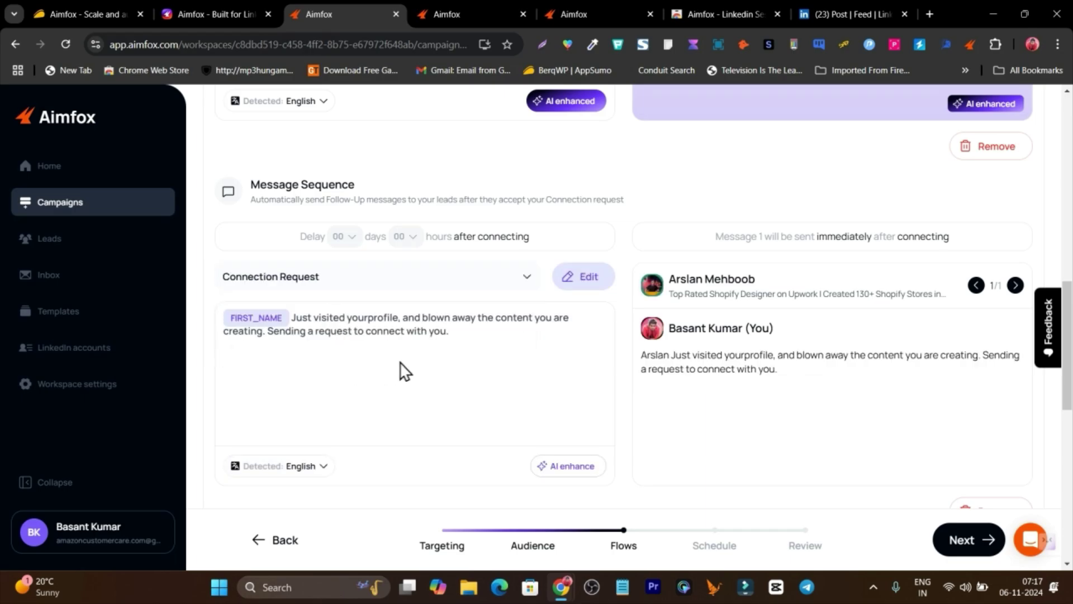
Enhance the follow-up message with AI to personalize it for the previewed lead
{"action": "scroll", "coordinate": [425, 358], "scroll_direction": "down", "scroll_amount": 2}
{"action": "scroll", "coordinate": [448, 341], "scroll_direction": "up", "scroll_amount": 3}
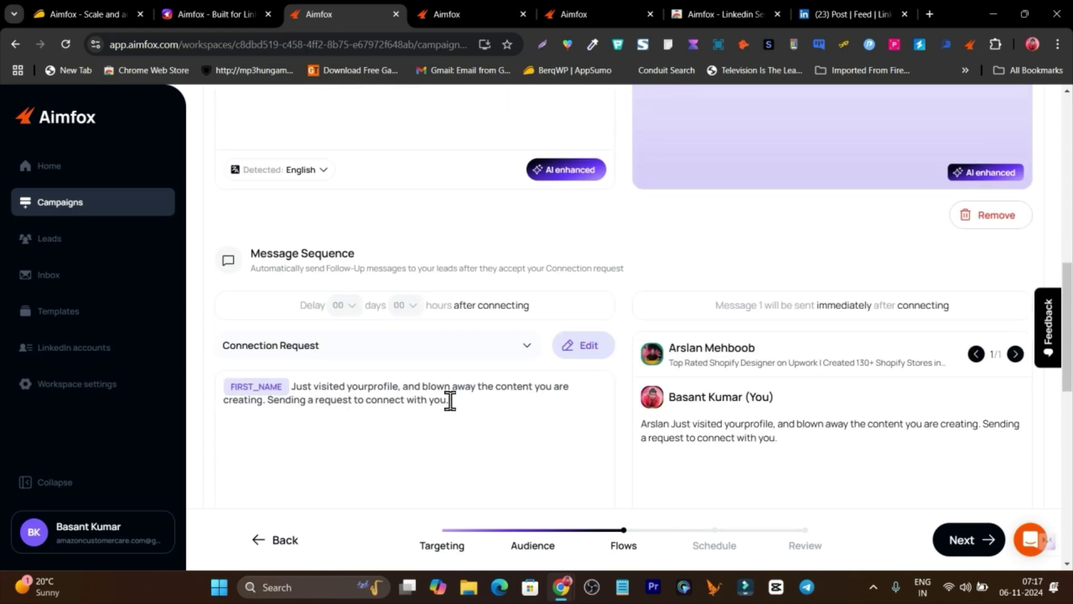
{"action": "scroll", "coordinate": [448, 400], "scroll_direction": "down", "scroll_amount": 2}
{"action": "scroll", "coordinate": [450, 401], "scroll_direction": "down", "scroll_amount": 1}
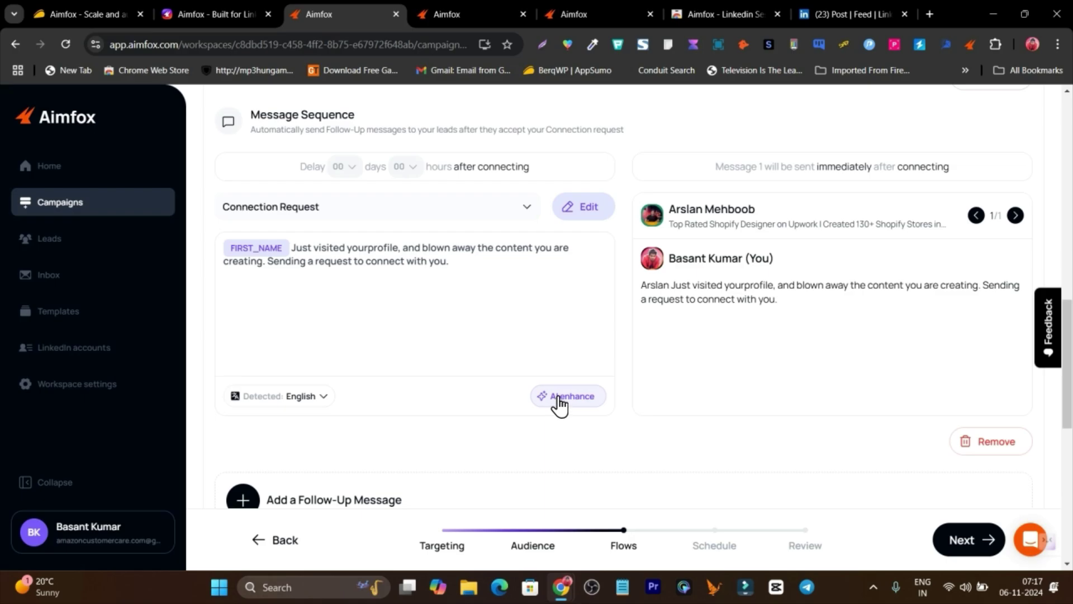
{"action": "left_click", "coordinate": [559, 397]}
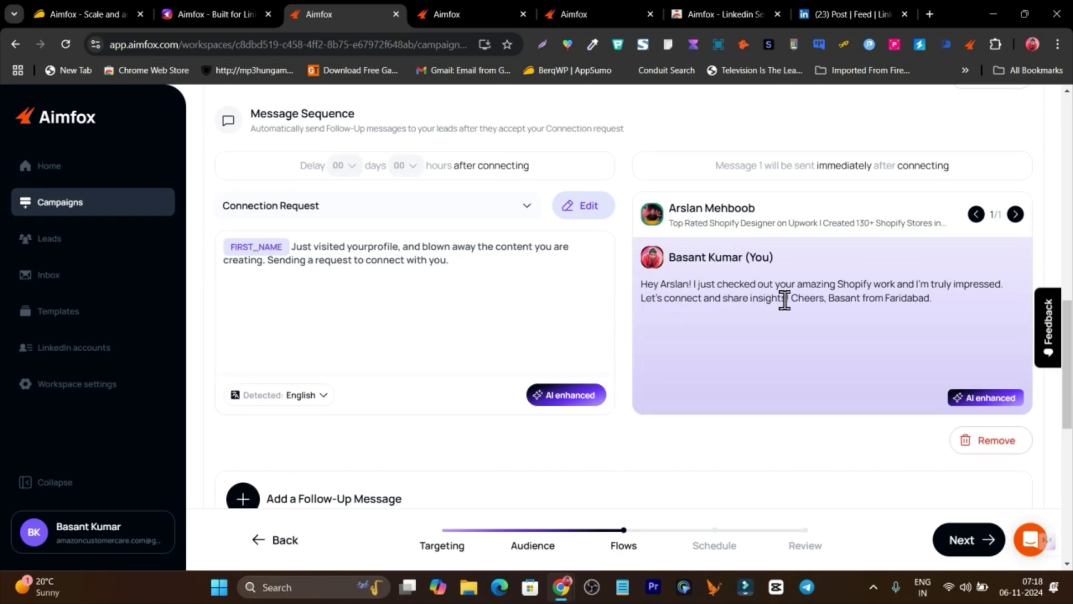
Switch off InMail optimization for the campaign and continue to the schedule stage
{"action": "scroll", "coordinate": [785, 300], "scroll_direction": "down", "scroll_amount": 2}
{"action": "scroll", "coordinate": [387, 388], "scroll_direction": "down", "scroll_amount": 3}
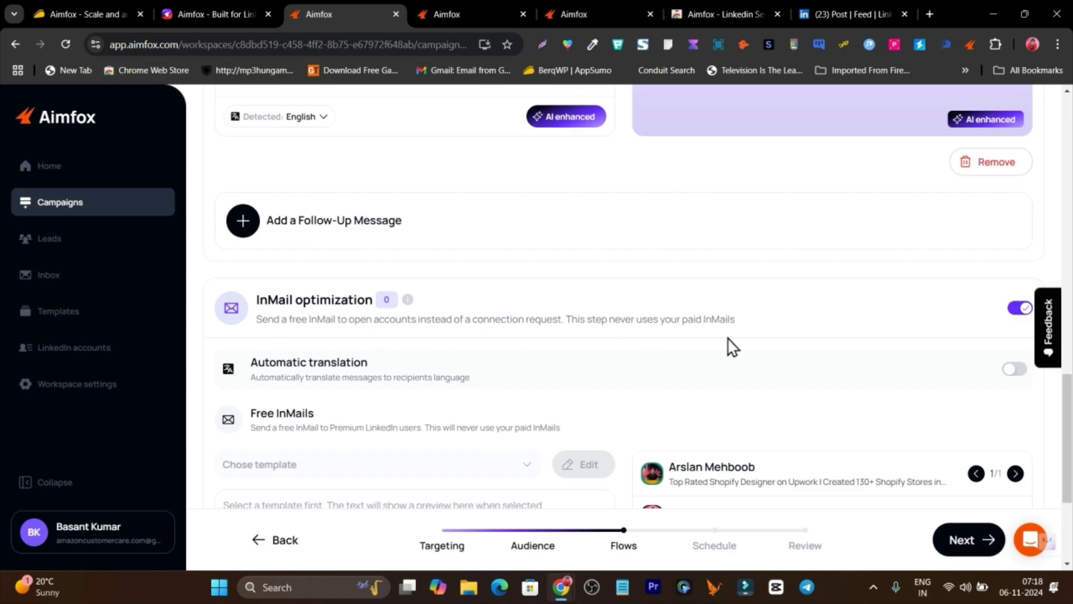
{"action": "mouse_move", "coordinate": [408, 305]}
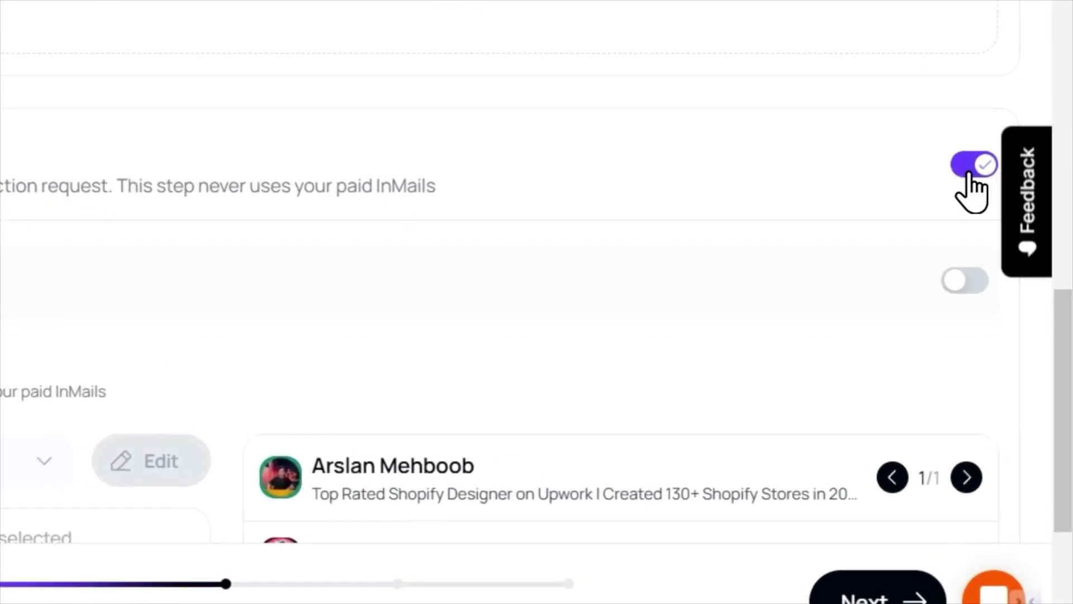
{"action": "scroll", "coordinate": [1018, 317], "scroll_direction": "up", "scroll_amount": 3}
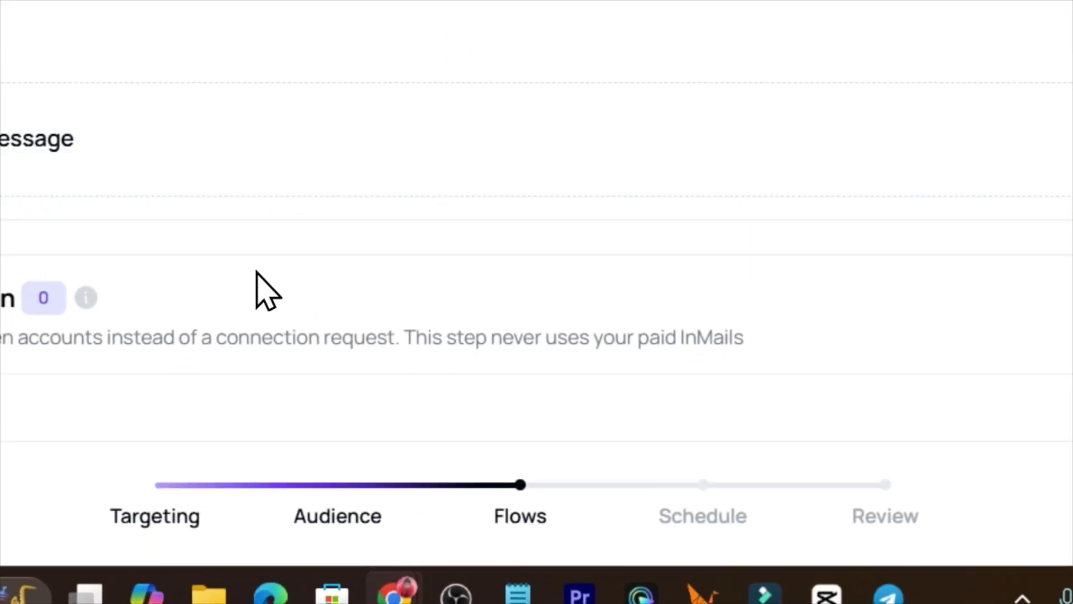
{"action": "left_click", "coordinate": [886, 506]}
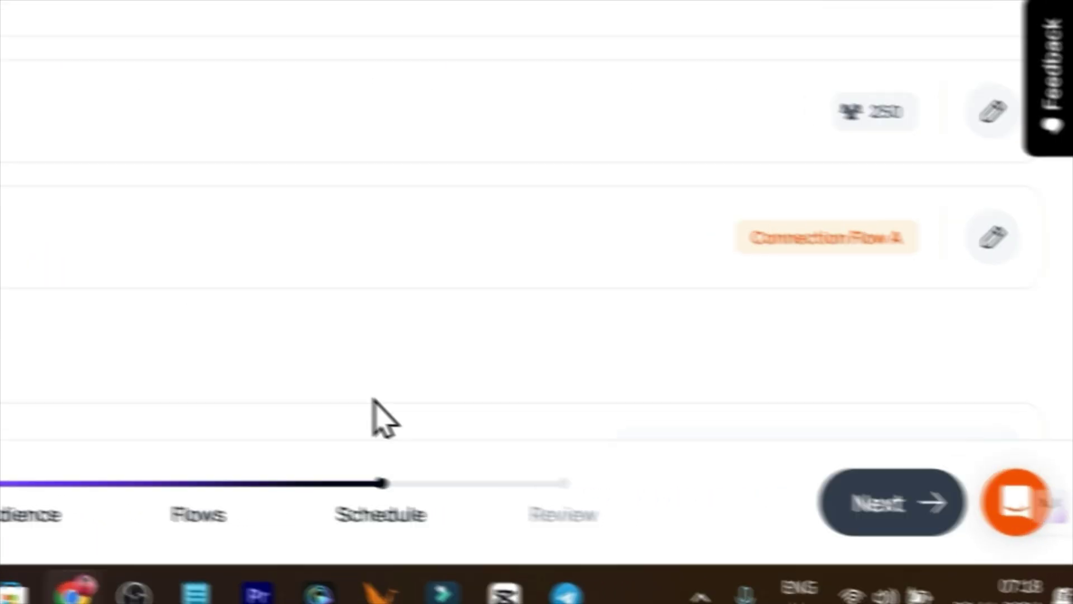
Set the campaign timezone to Target's Timezone (Recommended), then continue to the review stage and check the targeting, flow and schedule summary
{"action": "scroll", "coordinate": [262, 177], "scroll_direction": "down", "scroll_amount": 5}
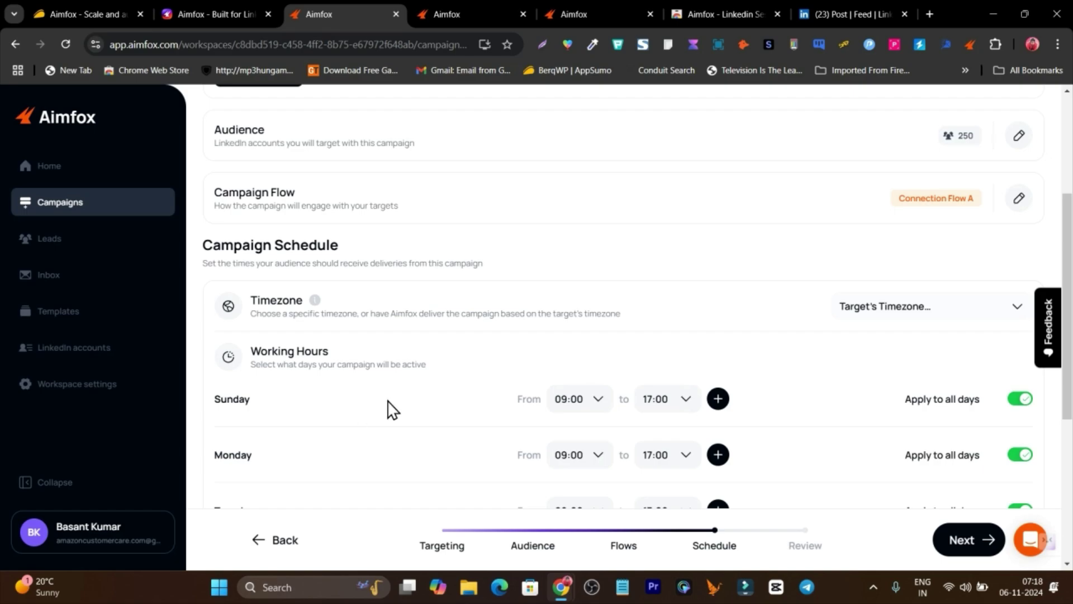
{"action": "left_click", "coordinate": [883, 310]}
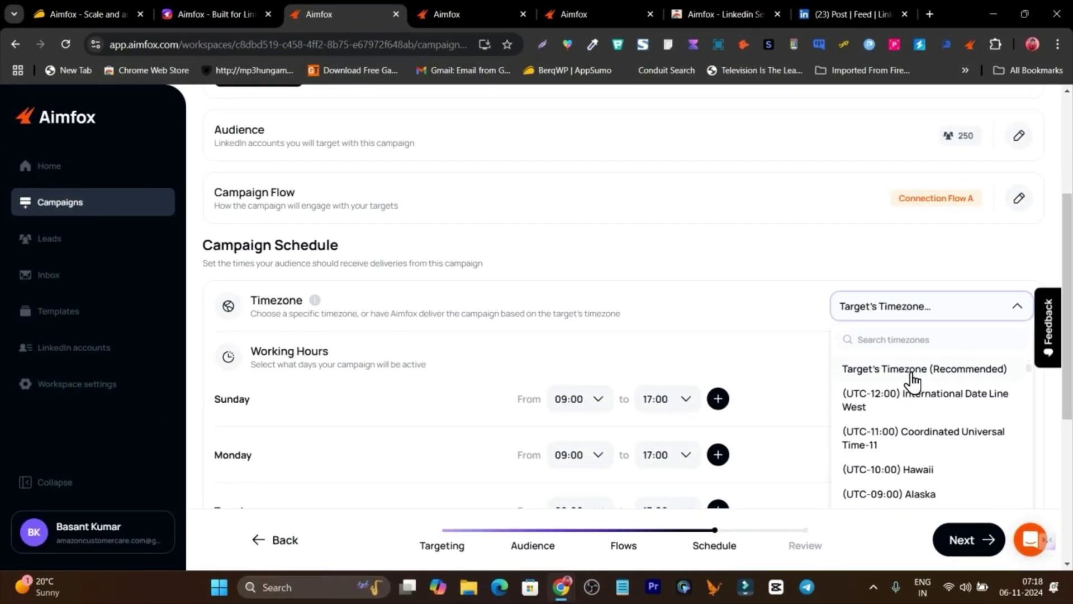
{"action": "left_click", "coordinate": [913, 380]}
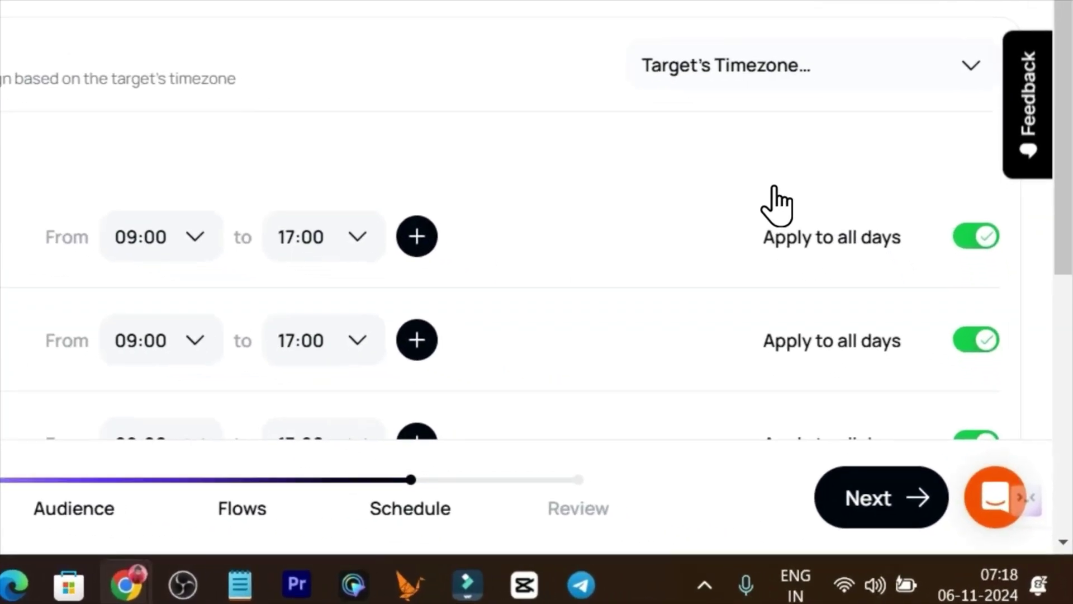
{"action": "scroll", "coordinate": [918, 385], "scroll_direction": "down", "scroll_amount": 2}
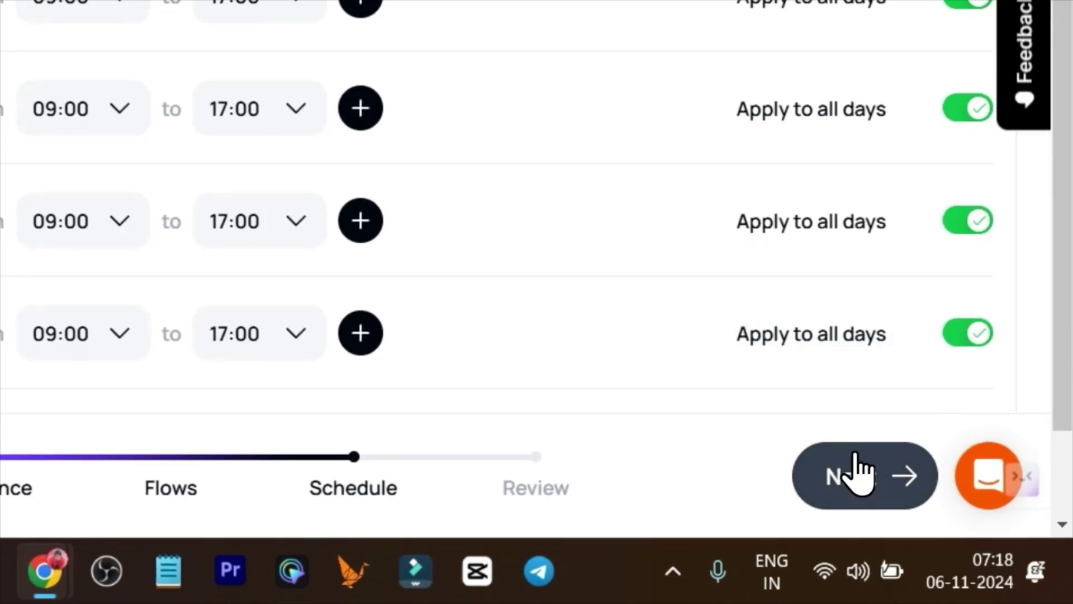
{"action": "left_click", "coordinate": [855, 455]}
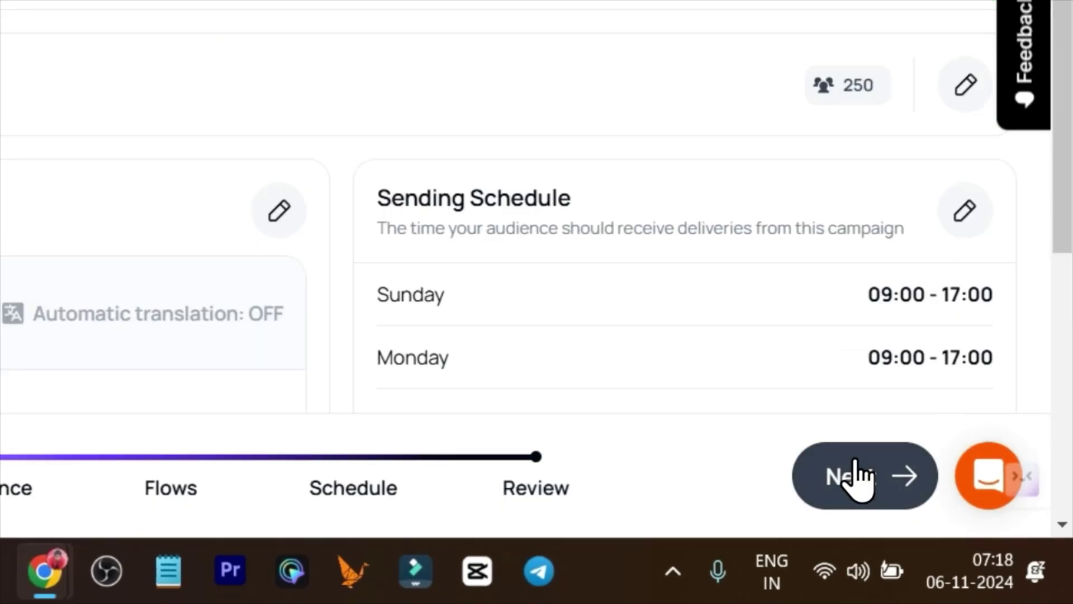
{"action": "scroll", "coordinate": [334, 447], "scroll_direction": "down", "scroll_amount": 4}
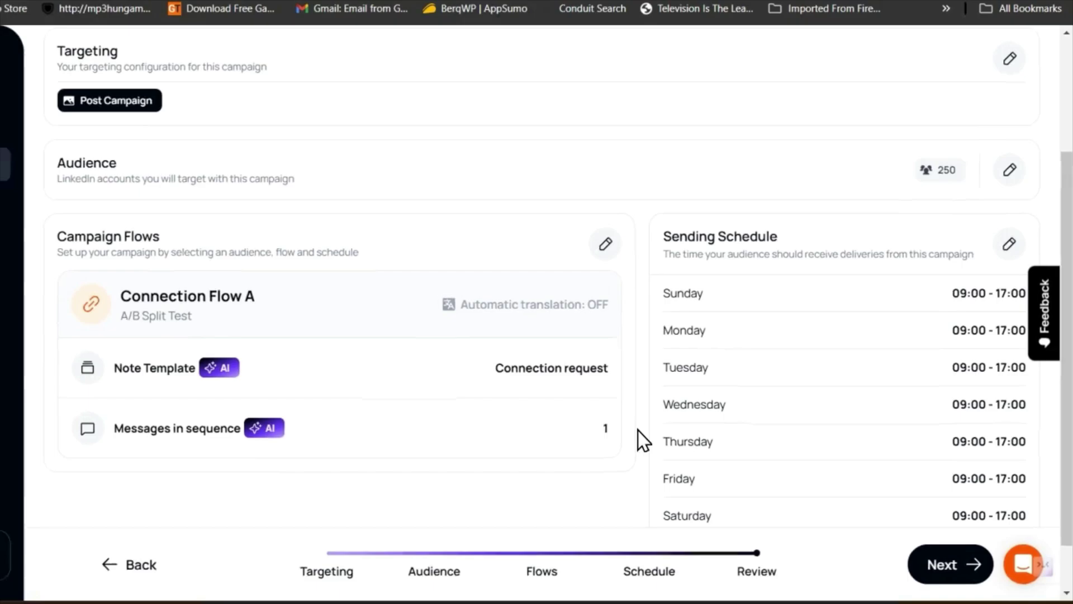
{"action": "scroll", "coordinate": [642, 440], "scroll_direction": "up", "scroll_amount": 4}
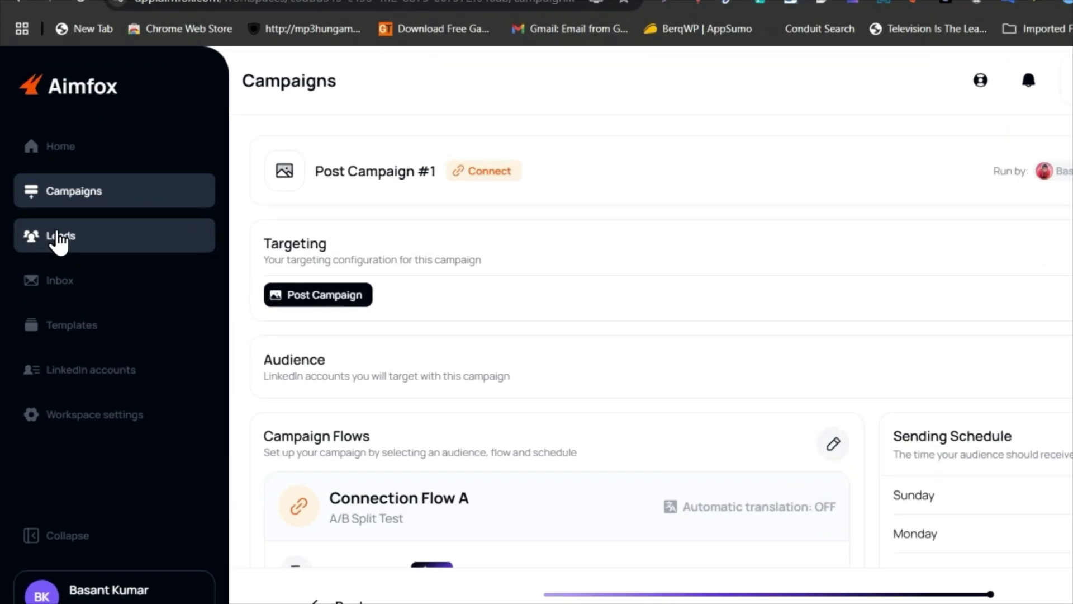
Look through the workspace's leads filters, inbox, templates and LinkedIn accounts, glancing at the targeted LinkedIn post in between
{"action": "left_click", "coordinate": [47, 239]}
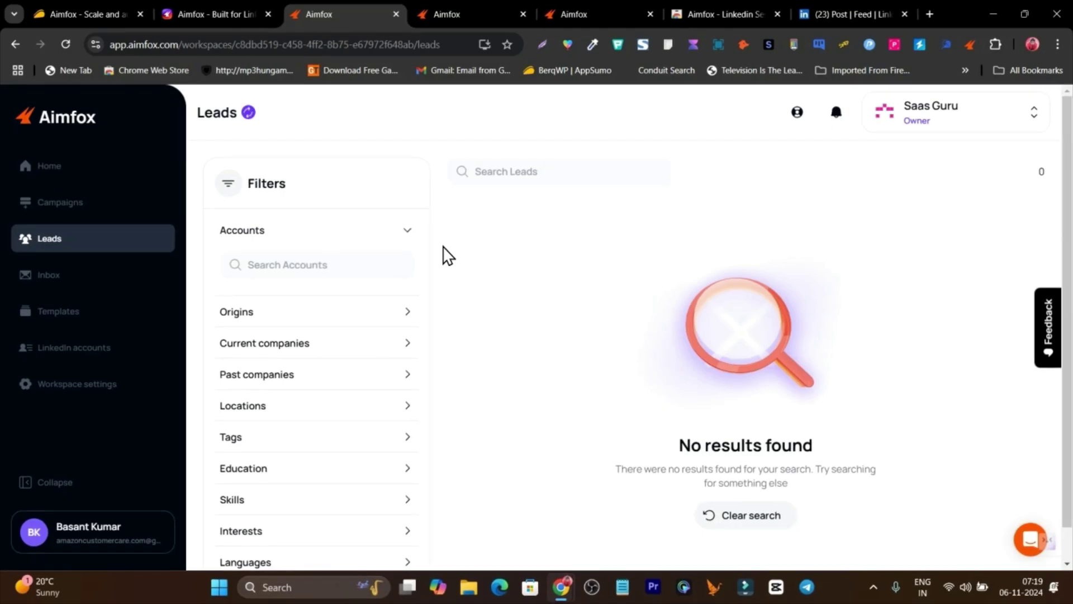
{"action": "scroll", "coordinate": [443, 252], "scroll_direction": "down", "scroll_amount": 1}
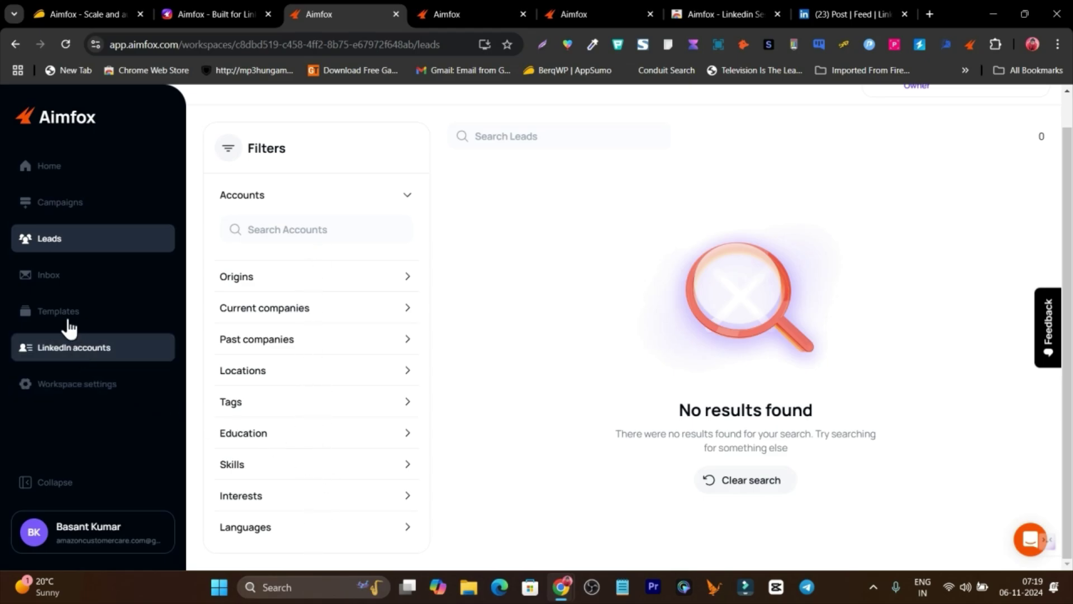
{"action": "left_click", "coordinate": [52, 278]}
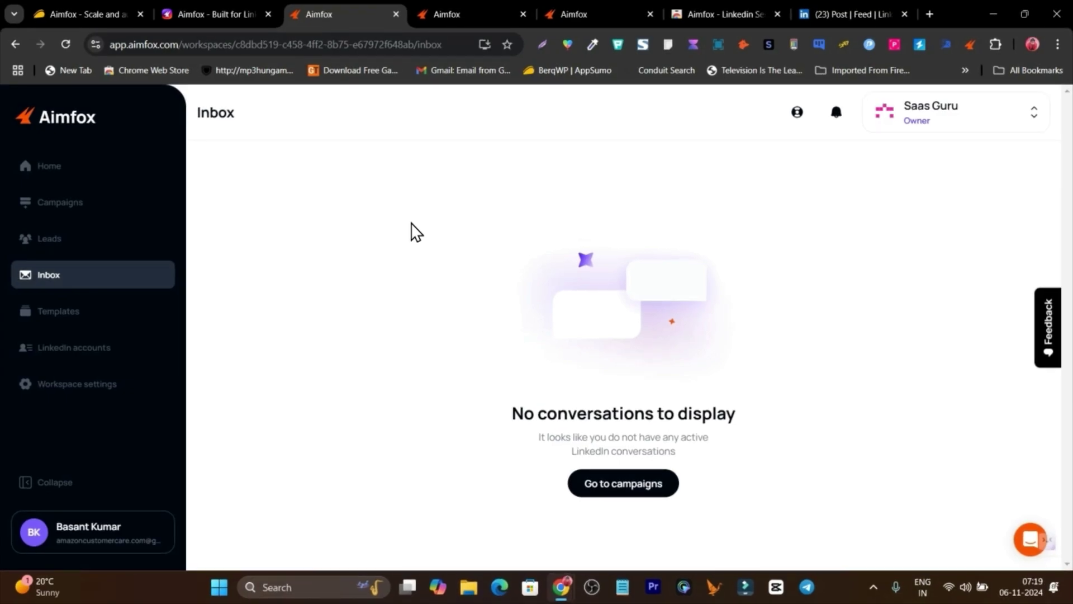
{"action": "left_click", "coordinate": [819, 12]}
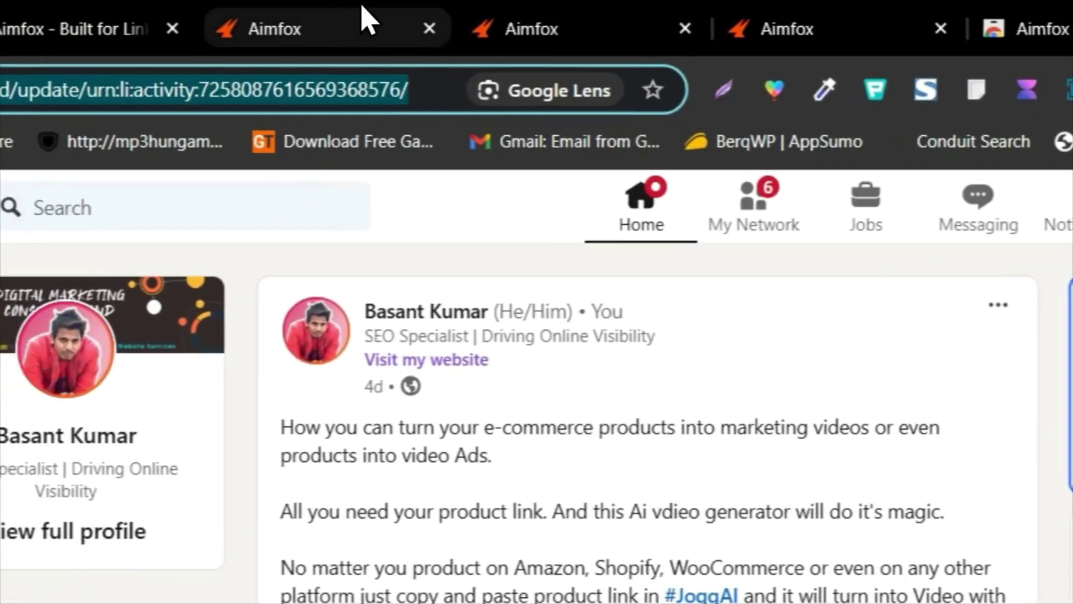
{"action": "left_click", "coordinate": [407, 19]}
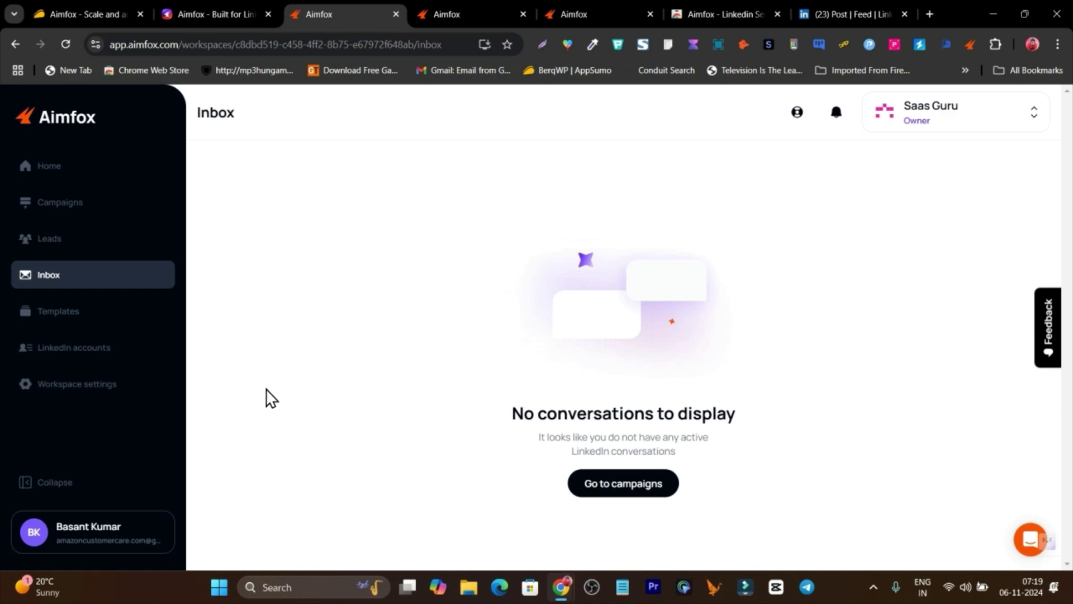
{"action": "left_click", "coordinate": [46, 324]}
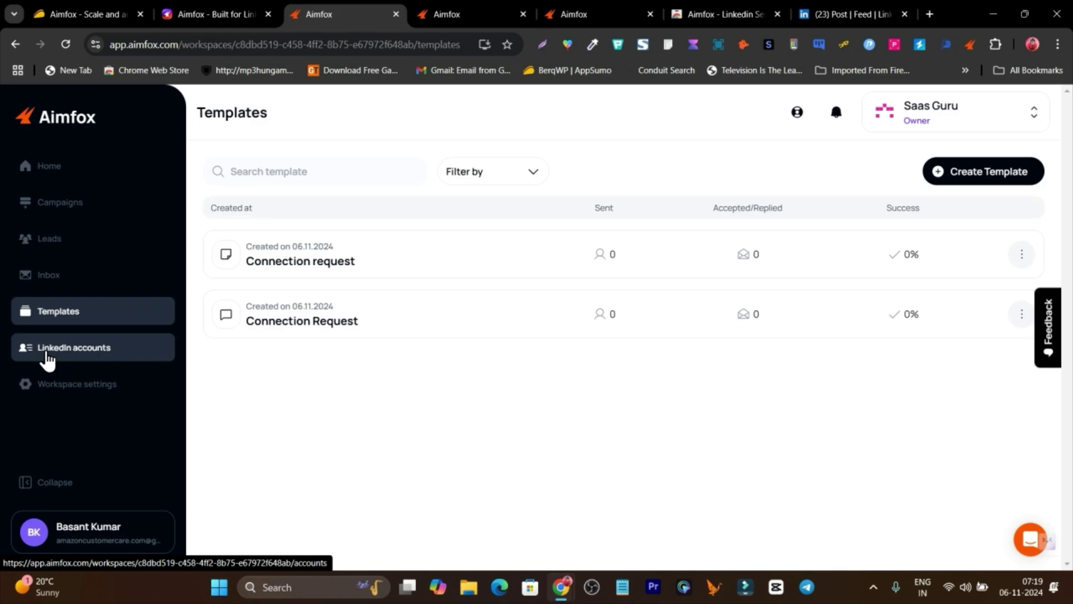
{"action": "left_click", "coordinate": [82, 356]}
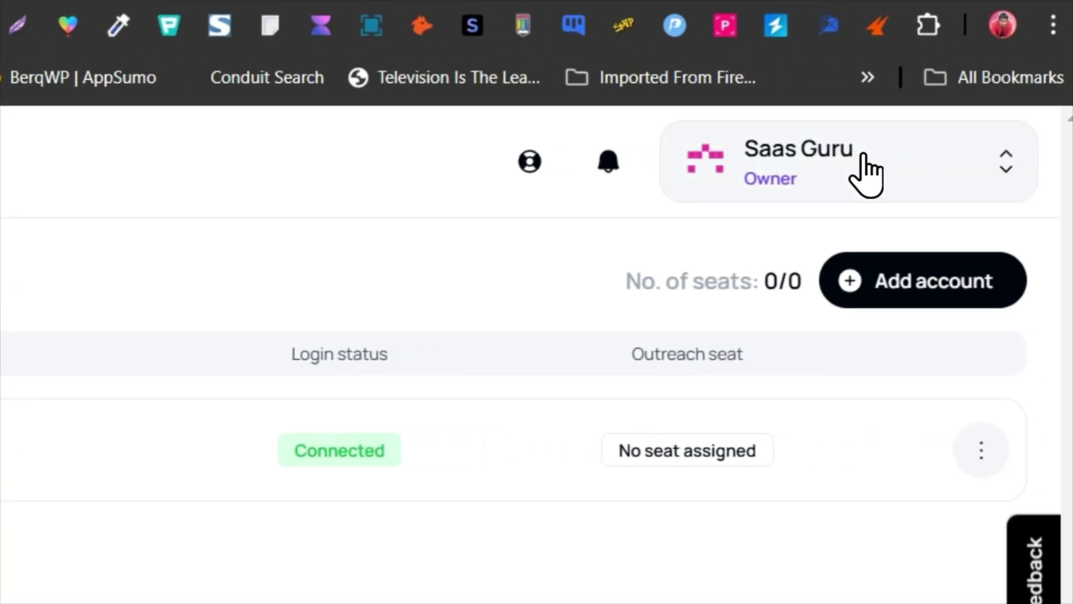
View the list of all workspaces and go back into the Saas Guru workspace
{"action": "left_click", "coordinate": [867, 175]}
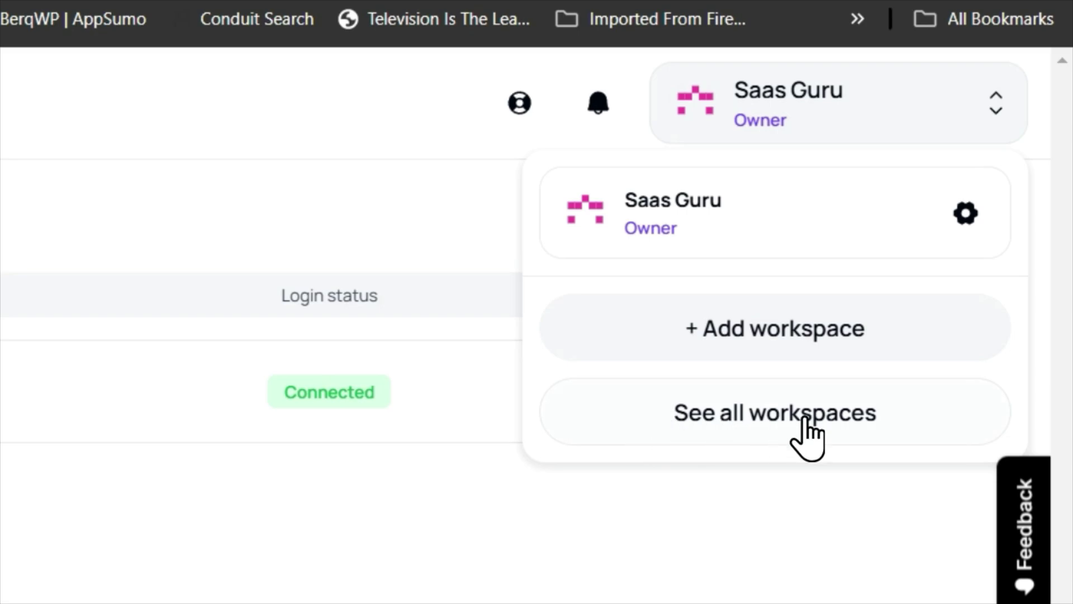
{"action": "left_click", "coordinate": [734, 425]}
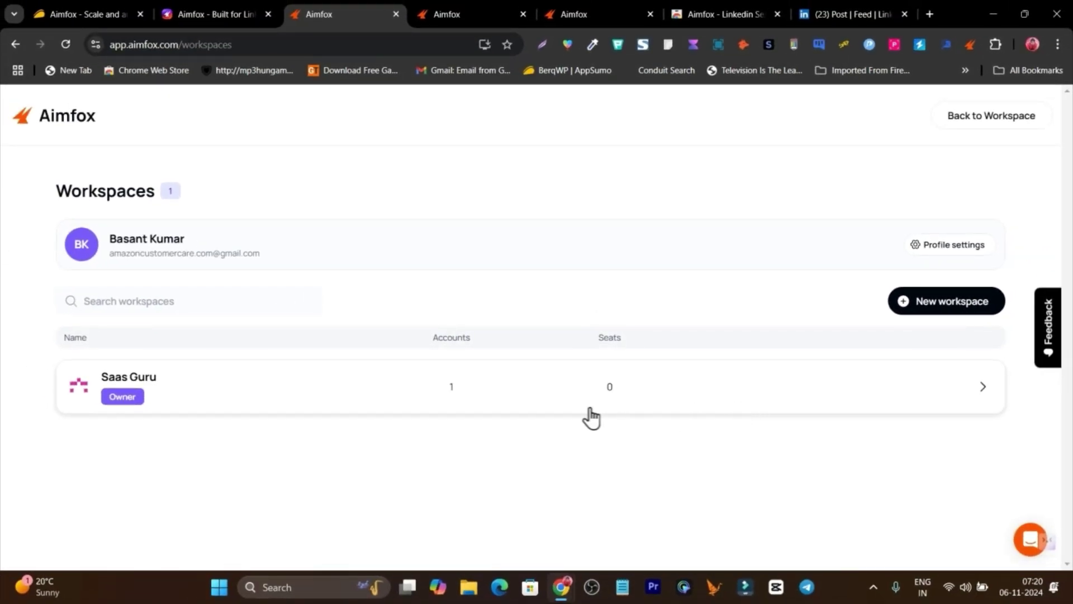
{"action": "left_click", "coordinate": [922, 395]}
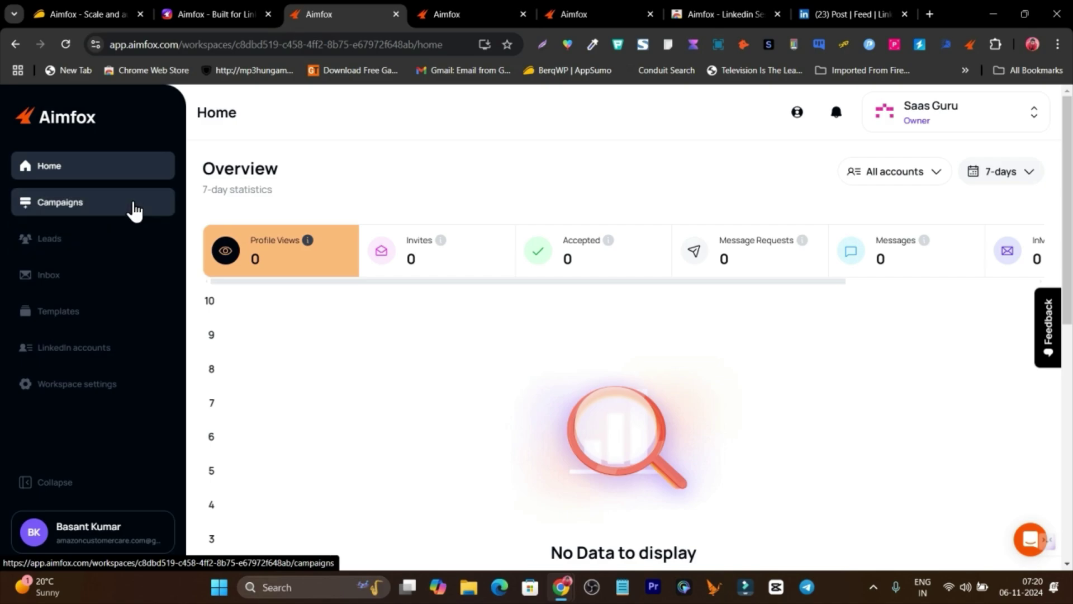
Switch to the AppSumo Aimfox deal page, look over the license tiers and highlight the 60 day money-back guarantee
{"action": "left_click", "coordinate": [81, 15]}
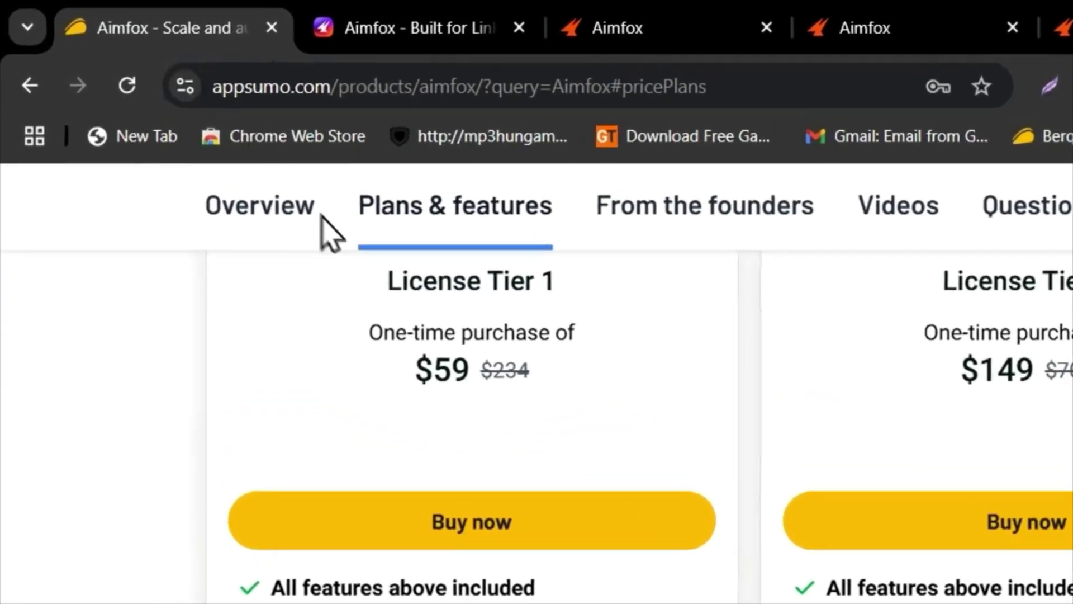
{"action": "scroll", "coordinate": [767, 383], "scroll_direction": "up", "scroll_amount": 3}
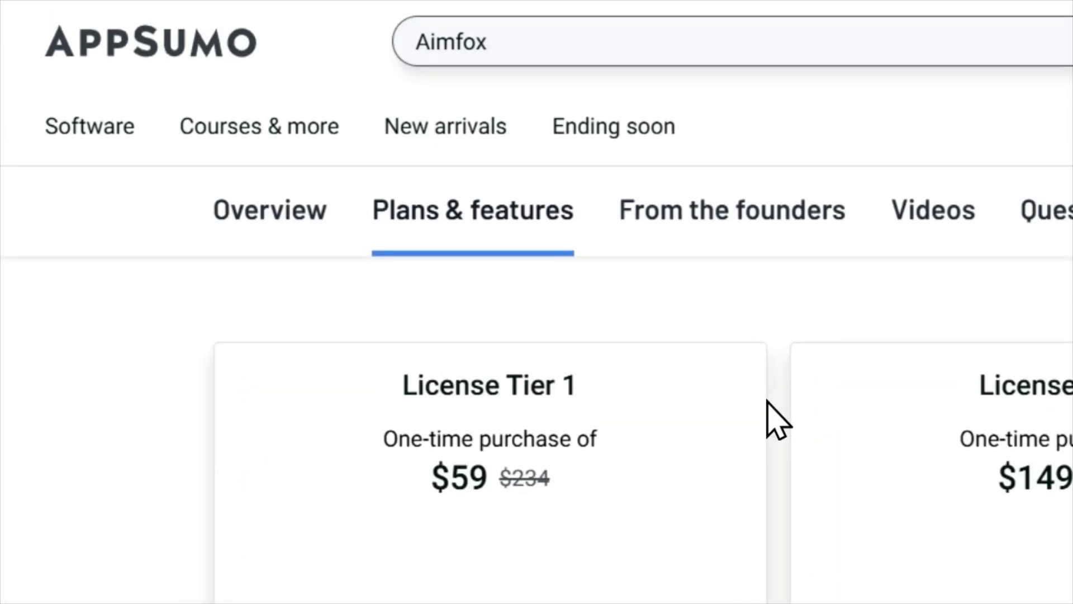
{"action": "scroll", "coordinate": [777, 419], "scroll_direction": "down", "scroll_amount": 5}
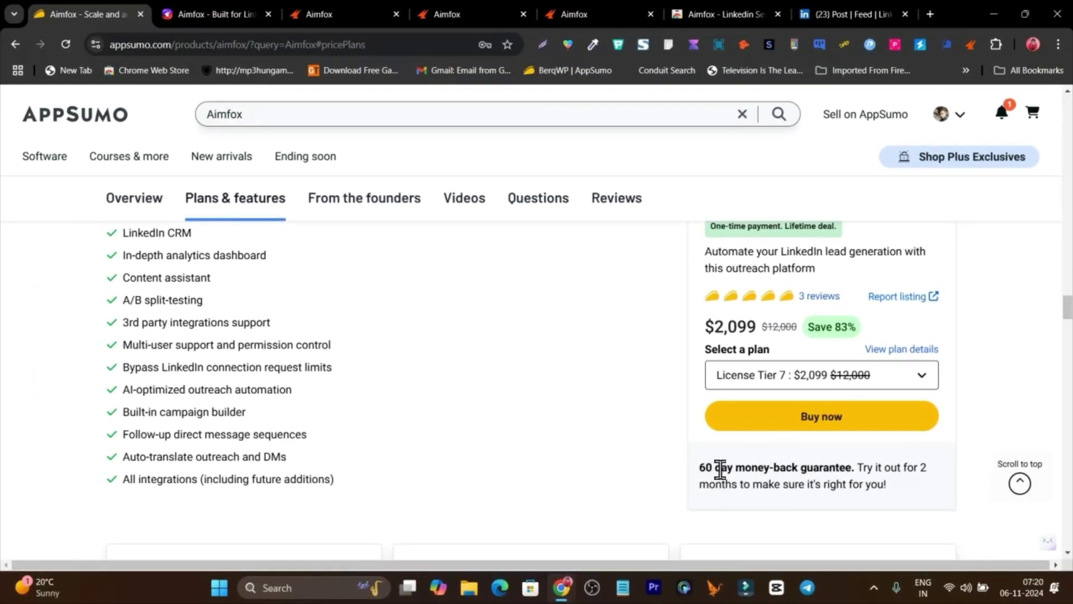
{"action": "left_click_drag", "start_coordinate": [693, 467], "coordinate": [861, 469]}
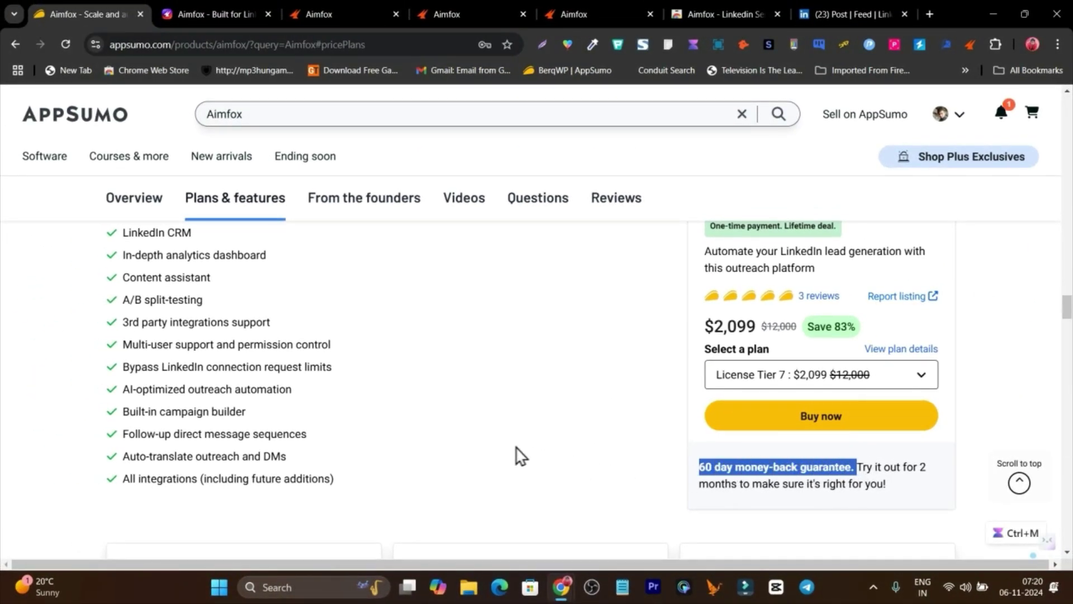
Read the features included in all plans, highlighting the dedicated IP address entry and the word CRM in the LinkedIn CRM entry
{"action": "scroll", "coordinate": [373, 443], "scroll_direction": "up", "scroll_amount": 3}
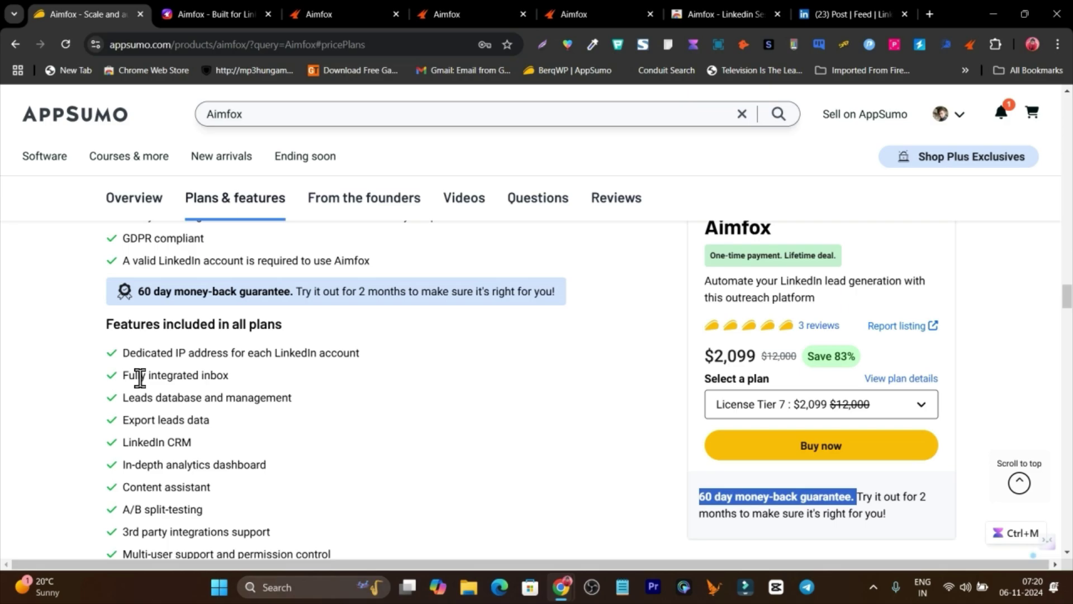
{"action": "scroll", "coordinate": [217, 374], "scroll_direction": "down", "scroll_amount": 1}
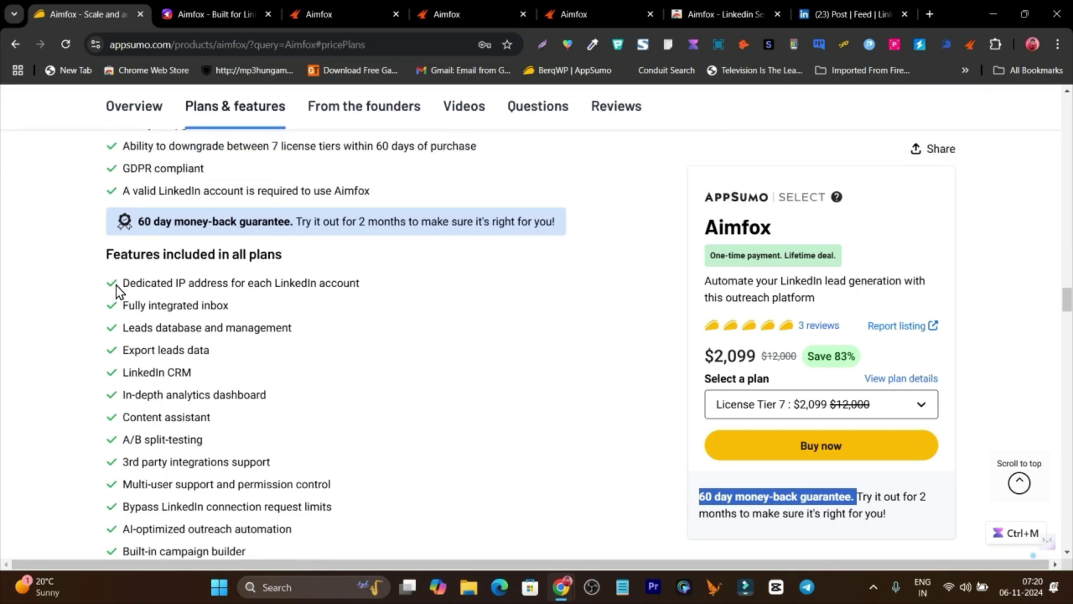
{"action": "left_click_drag", "start_coordinate": [116, 287], "coordinate": [362, 290]}
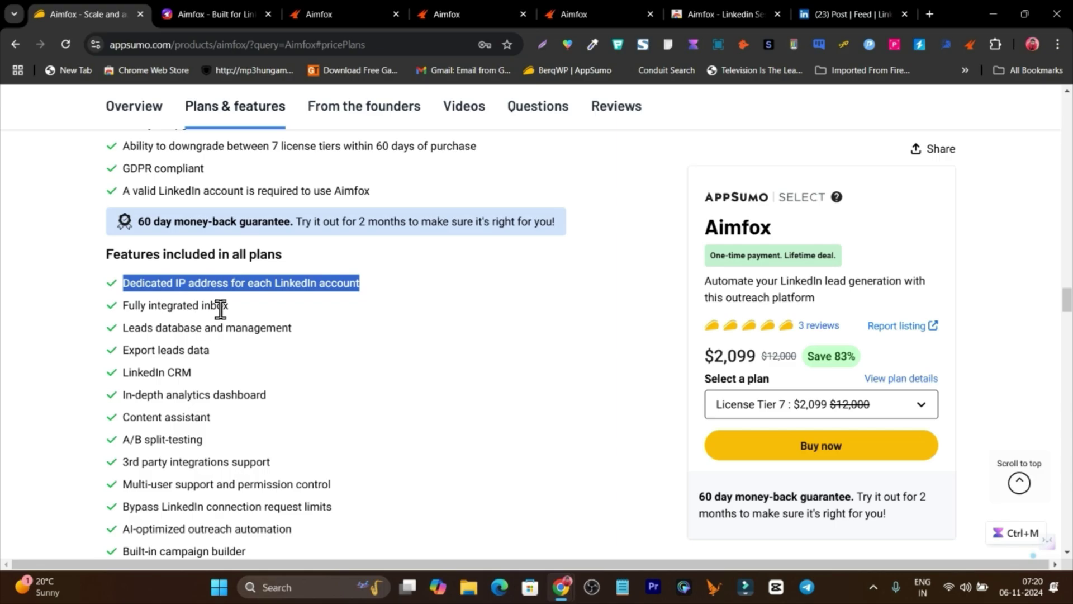
{"action": "scroll", "coordinate": [221, 309], "scroll_direction": "down", "scroll_amount": 1}
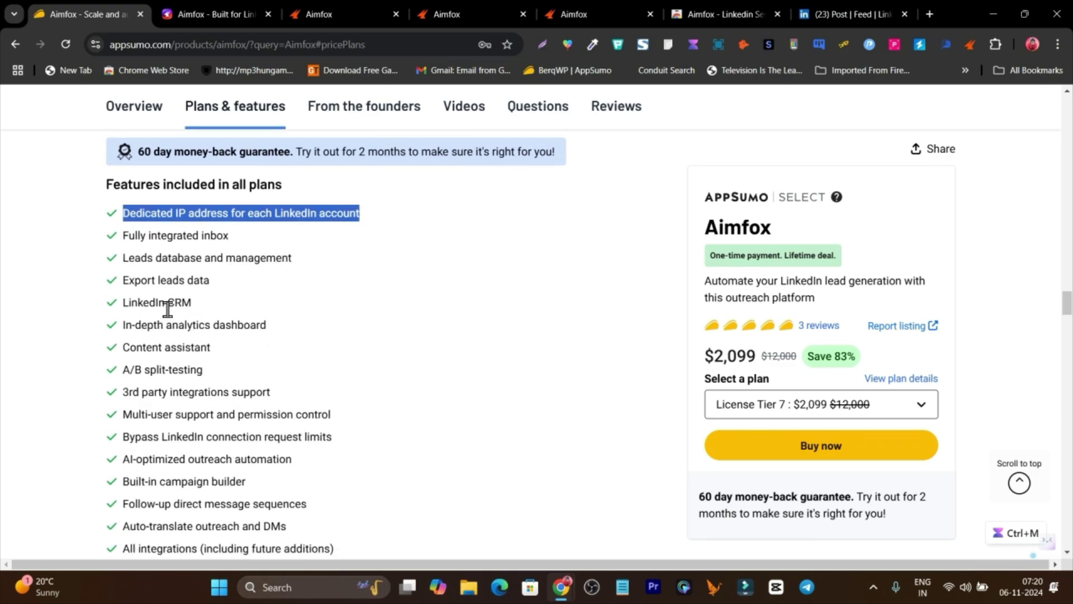
{"action": "left_click_drag", "start_coordinate": [167, 308], "coordinate": [184, 309]}
{"action": "scroll", "coordinate": [203, 313], "scroll_direction": "down", "scroll_amount": 1}
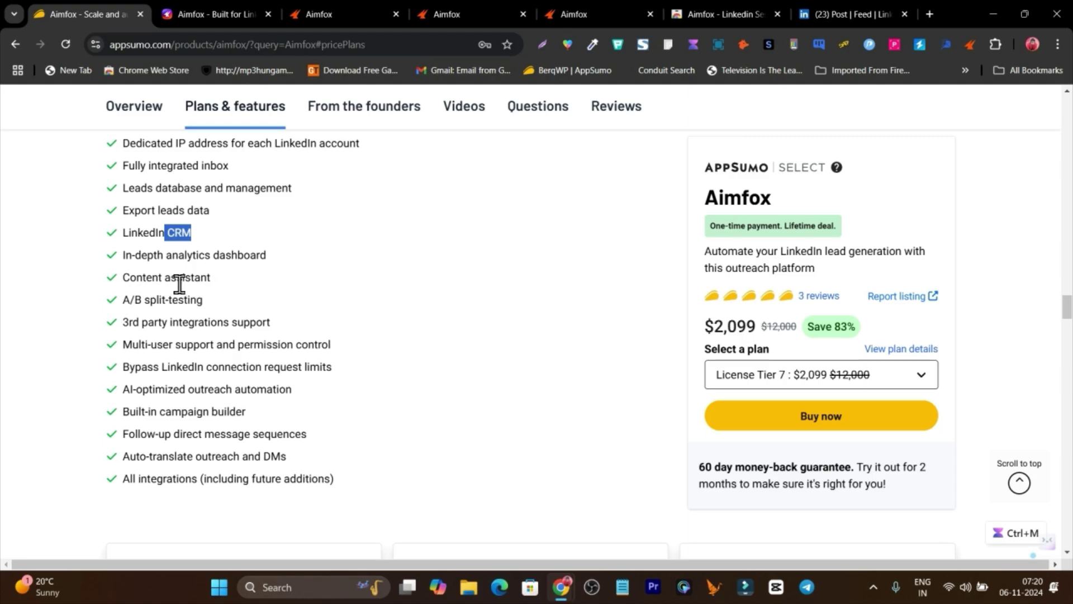
Read the rest of the feature list, highlighting the bypass of LinkedIn connection request limits and the AI-optimized outreach automation
{"action": "scroll", "coordinate": [135, 380], "scroll_direction": "down", "scroll_amount": 1}
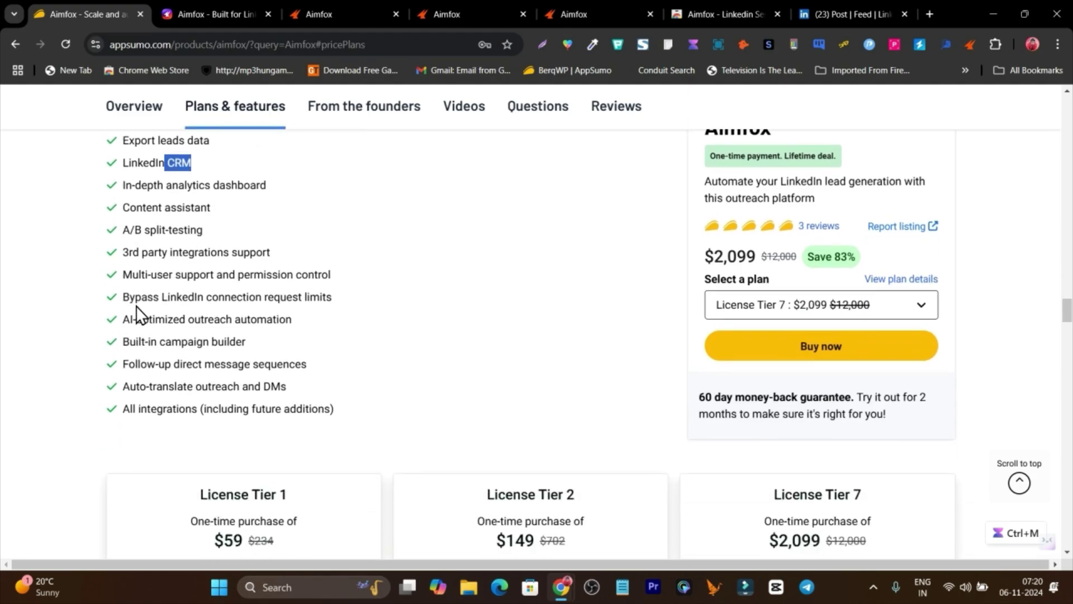
{"action": "left_click_drag", "start_coordinate": [178, 298], "coordinate": [256, 301]}
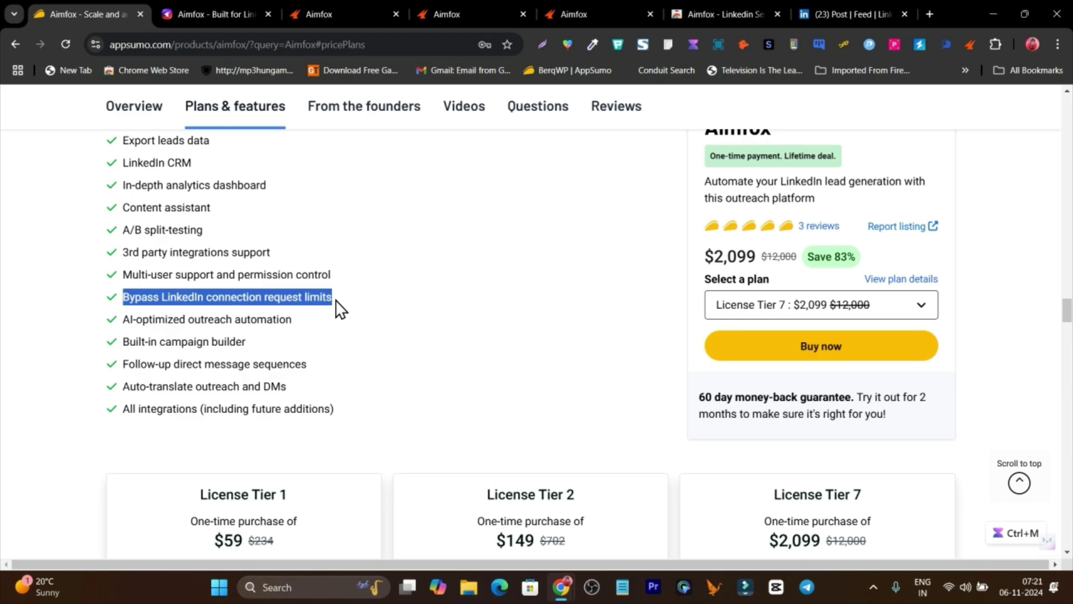
{"action": "left_click", "coordinate": [335, 300]}
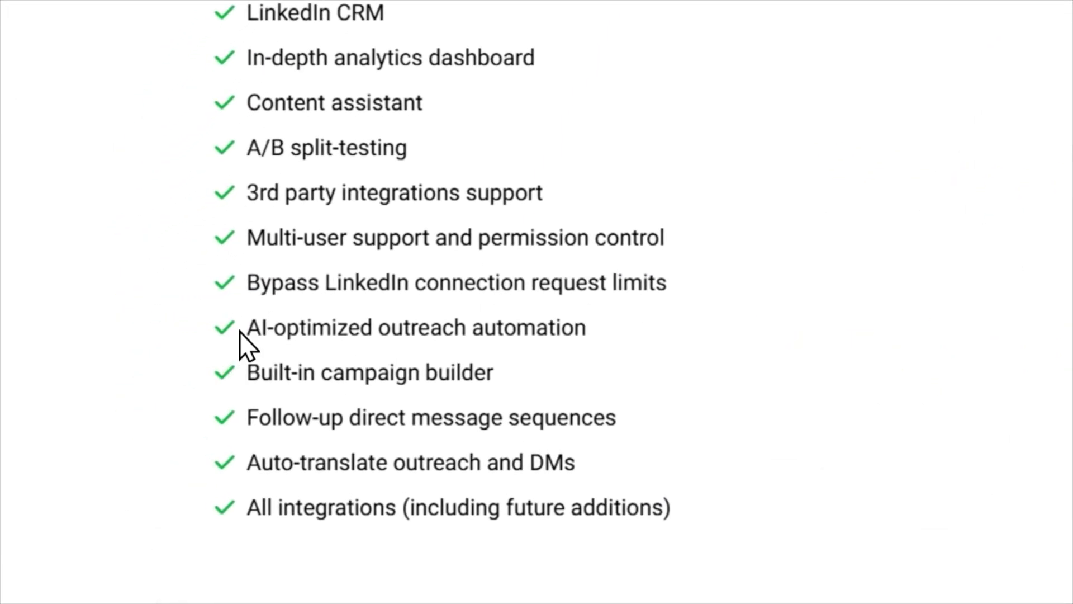
{"action": "left_click_drag", "start_coordinate": [240, 330], "coordinate": [422, 328]}
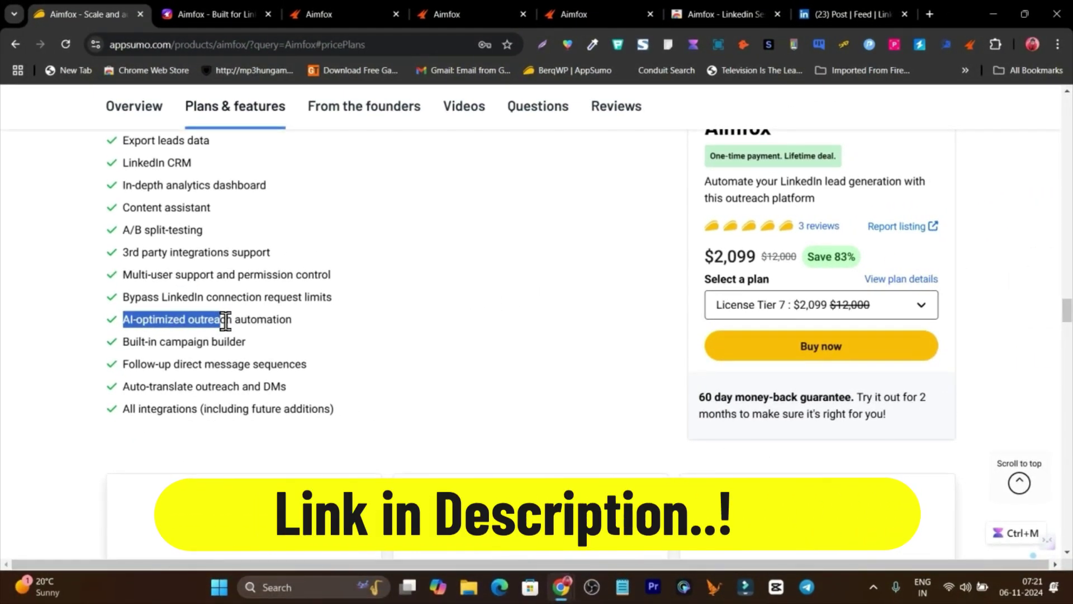
{"action": "left_click", "coordinate": [190, 360]}
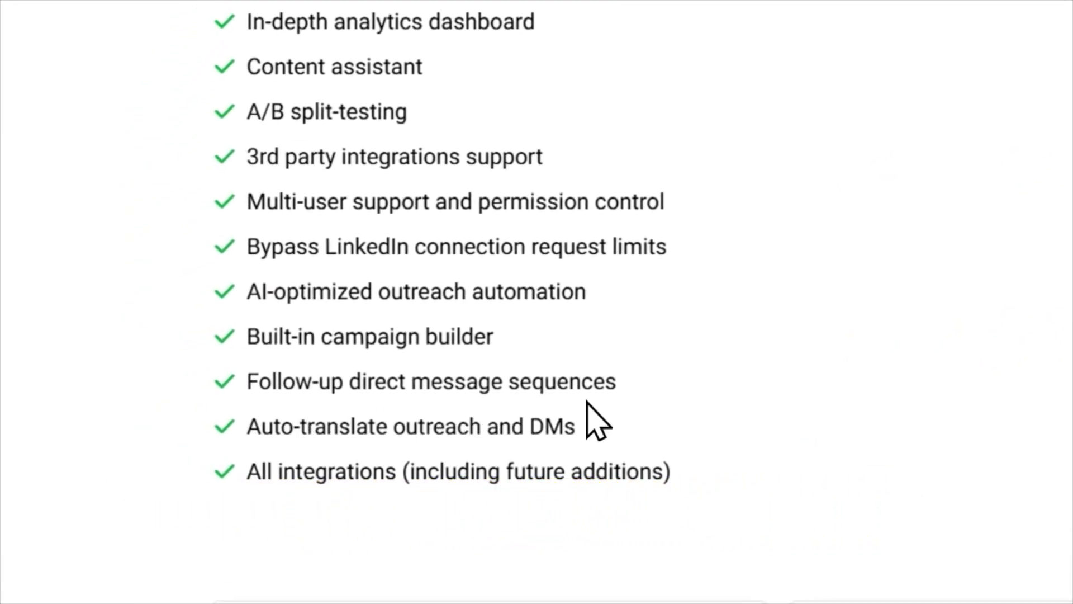
Look over the deal's license tiers, terms and overview, then return to the Saas Guru workspace home in Aimfox
{"action": "scroll", "coordinate": [503, 411], "scroll_direction": "down", "scroll_amount": 5}
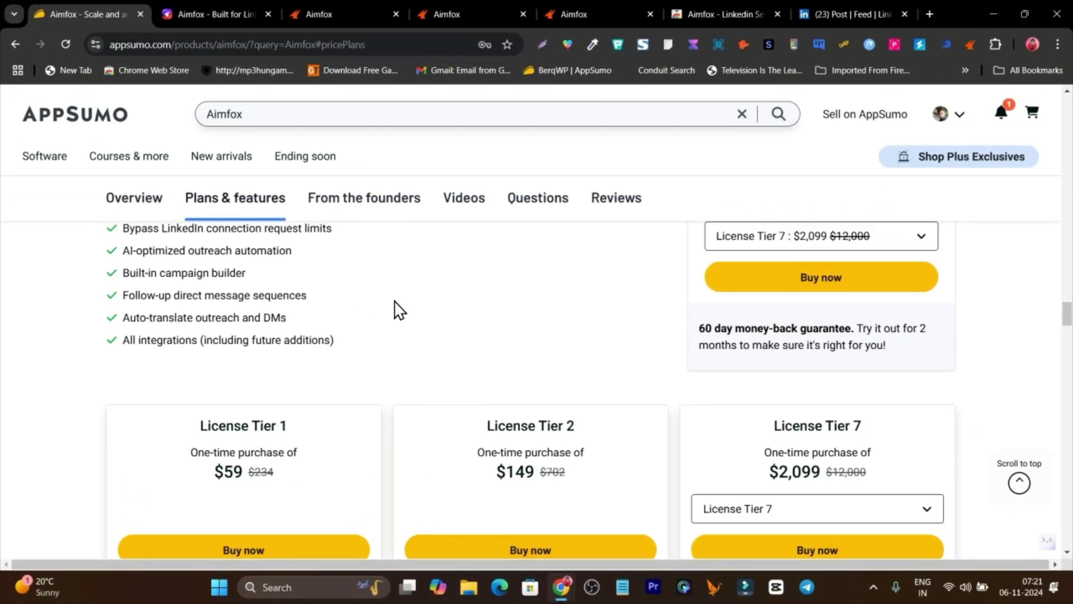
{"action": "scroll", "coordinate": [449, 354], "scroll_direction": "up", "scroll_amount": 10}
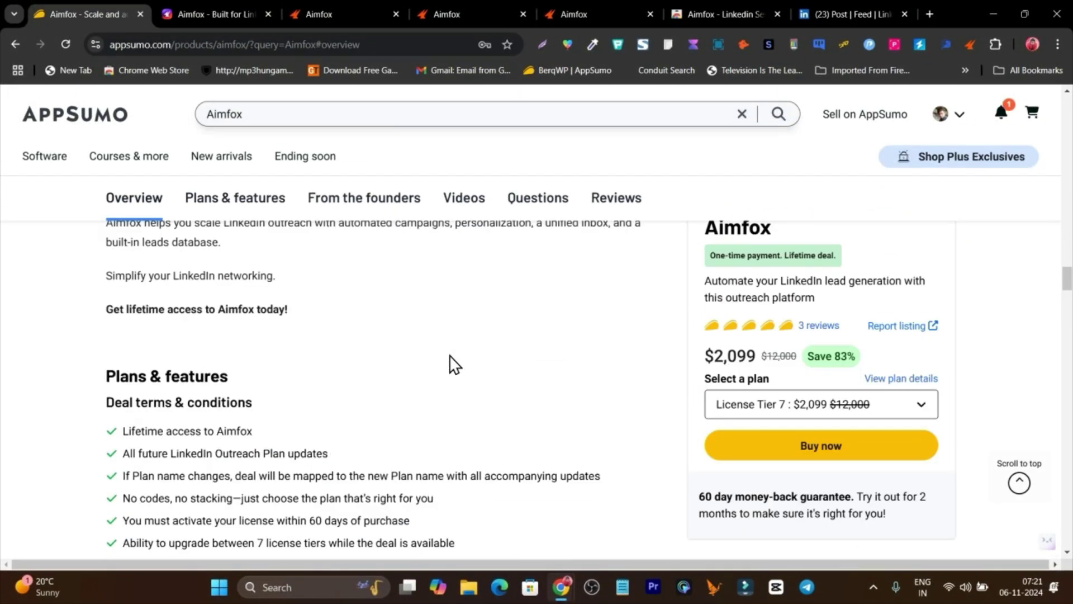
{"action": "scroll", "coordinate": [503, 402], "scroll_direction": "up", "scroll_amount": 4}
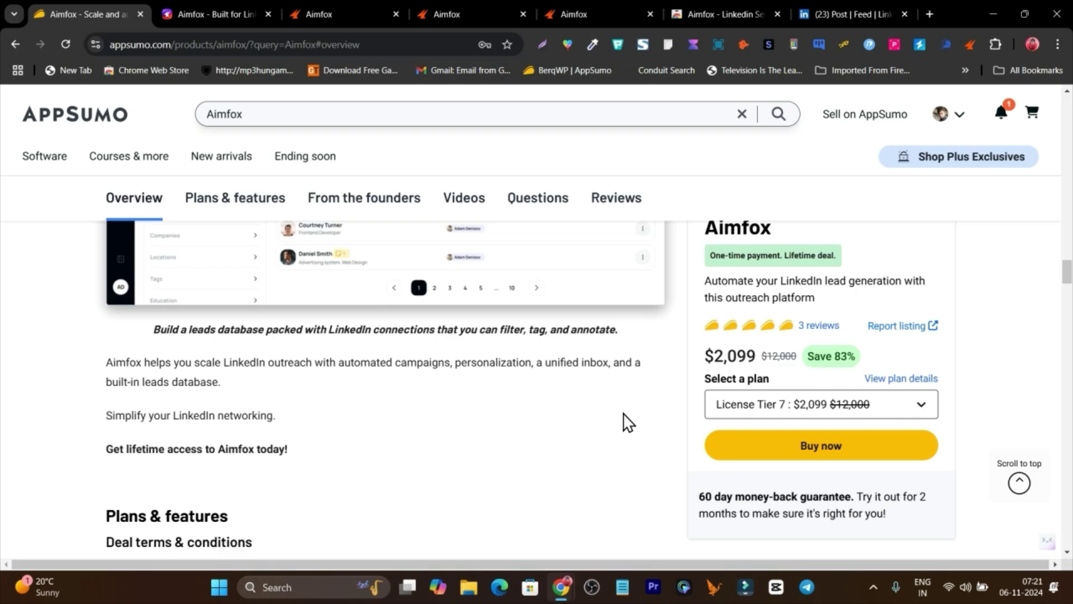
{"action": "scroll", "coordinate": [628, 423], "scroll_direction": "down", "scroll_amount": 12}
{"action": "scroll", "coordinate": [627, 424], "scroll_direction": "up", "scroll_amount": 6}
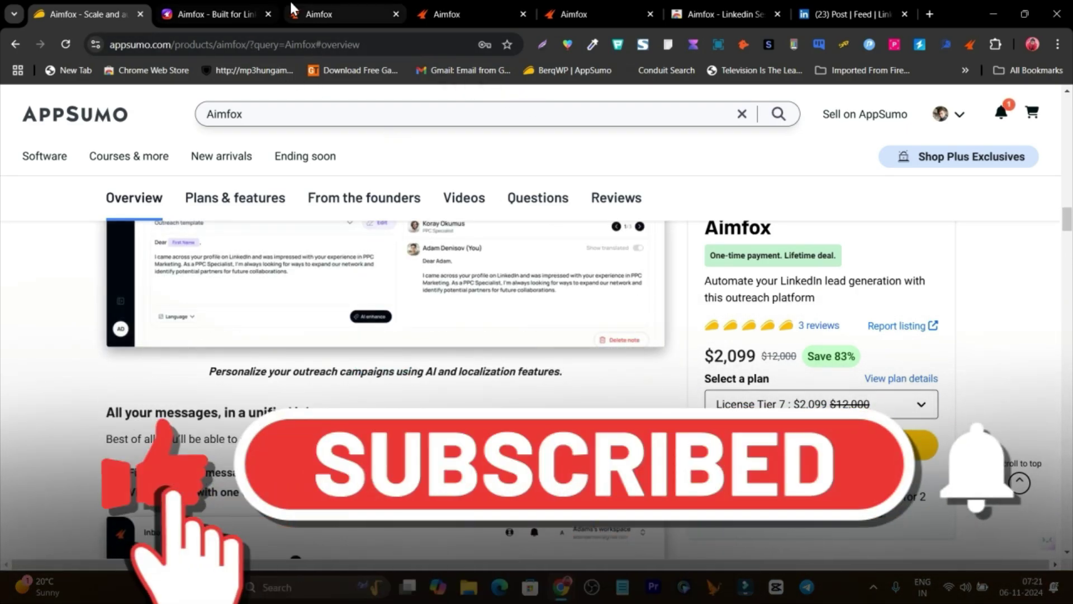
{"action": "left_click", "coordinate": [296, 6]}
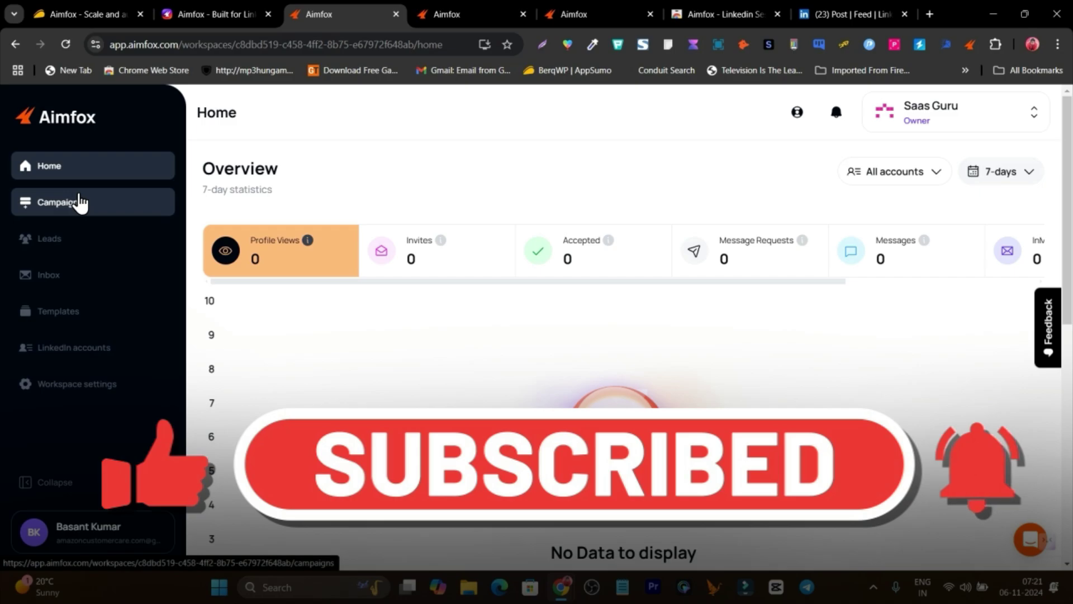